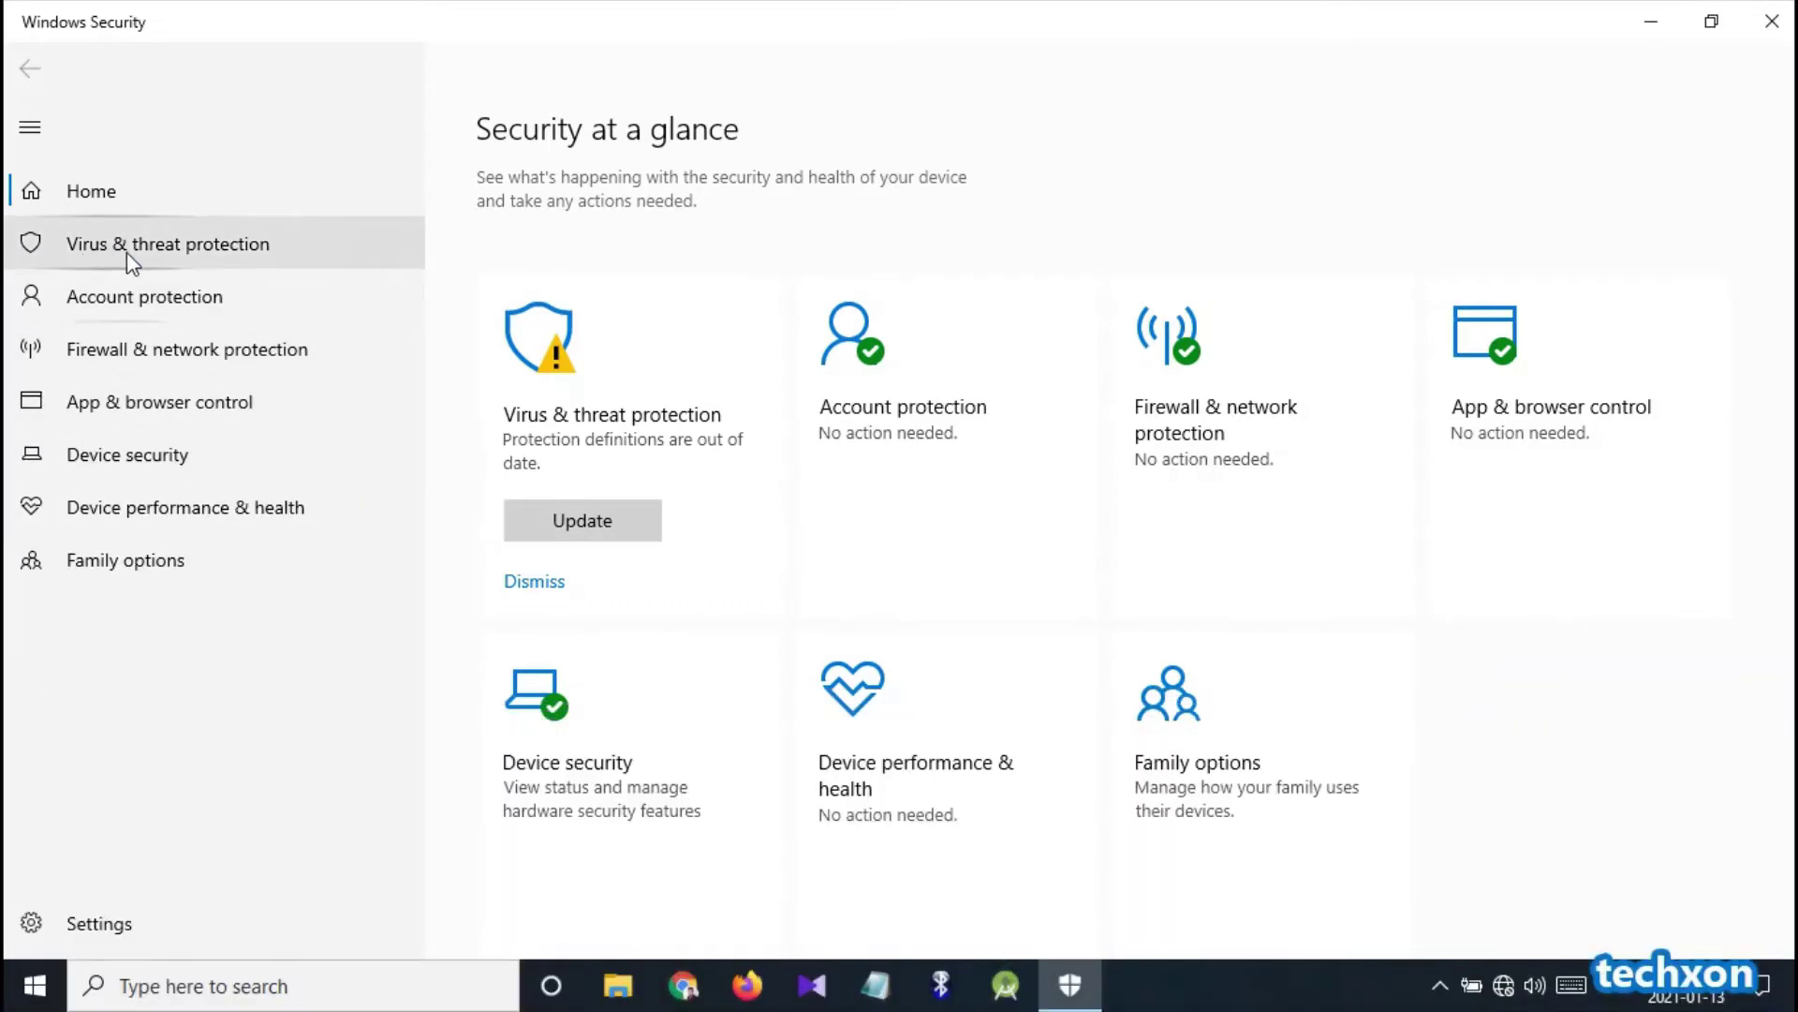
- From Virus & threat protection, reach the Ransomware protection page via 'Manage ransomware protection'
{"action": "left_click", "coordinate": [151, 247]}
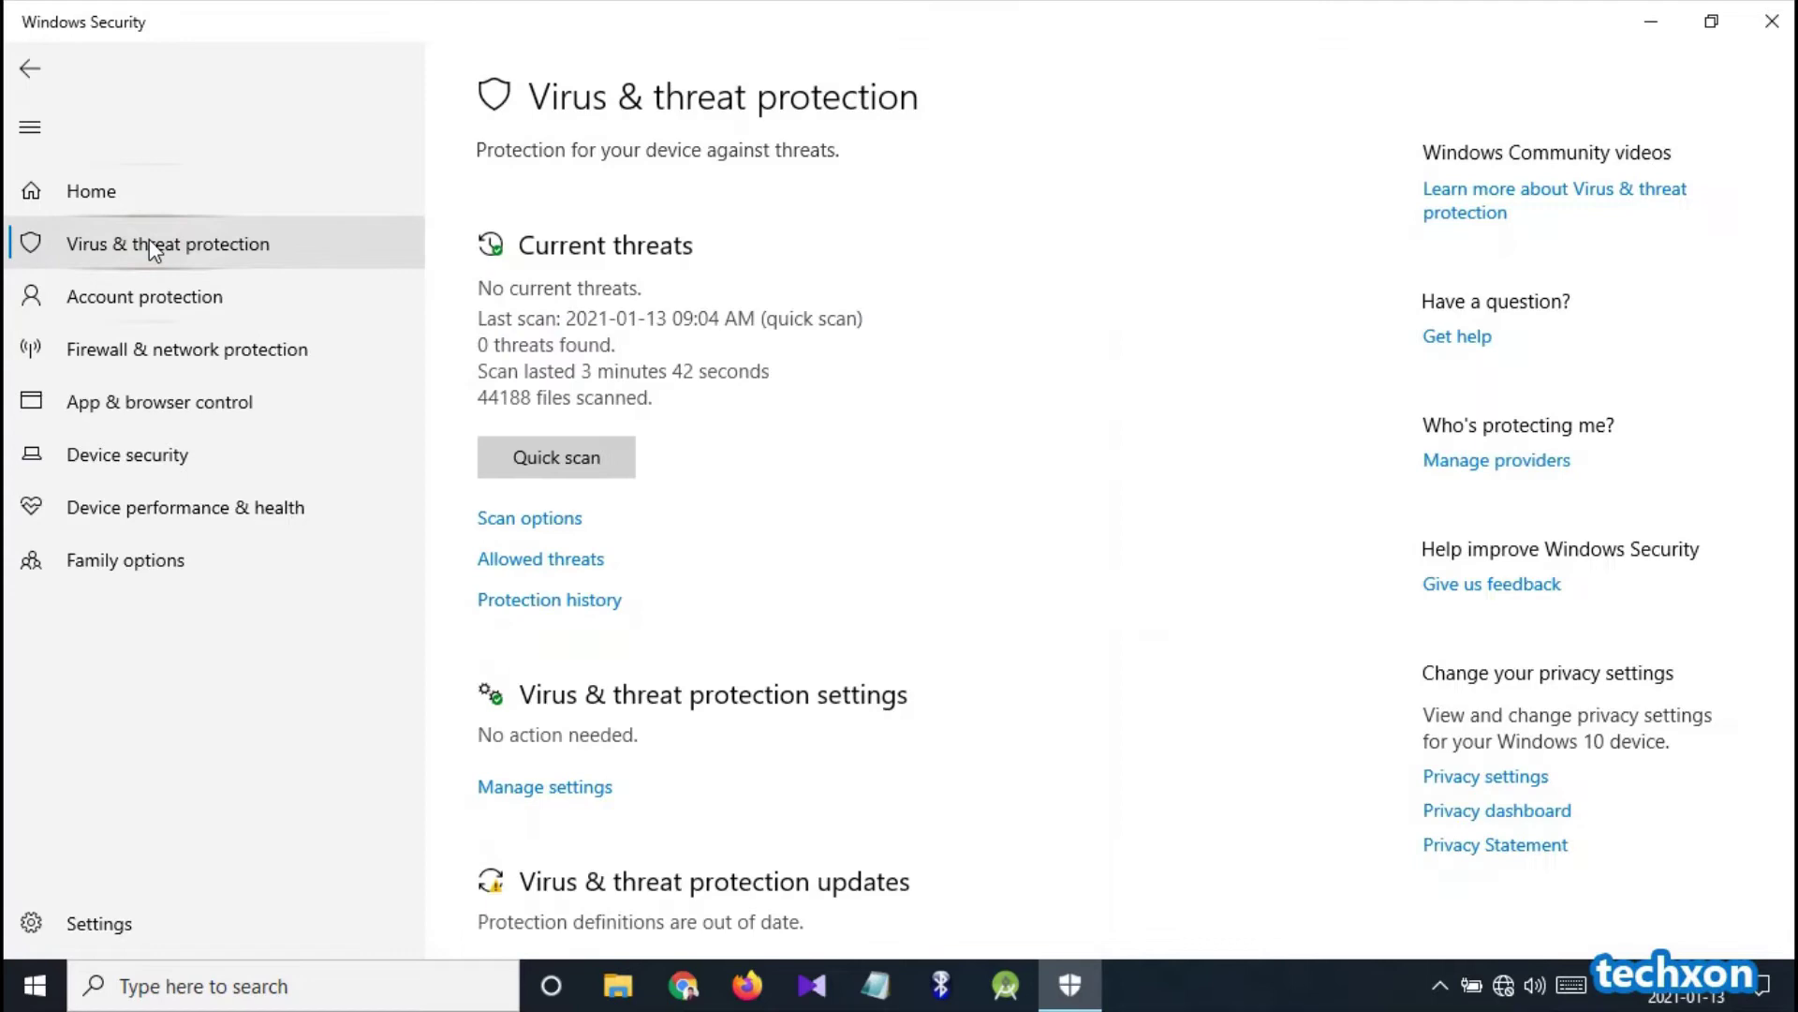
{"action": "scroll", "coordinate": [935, 385], "scroll_direction": "down", "scroll_amount": 5}
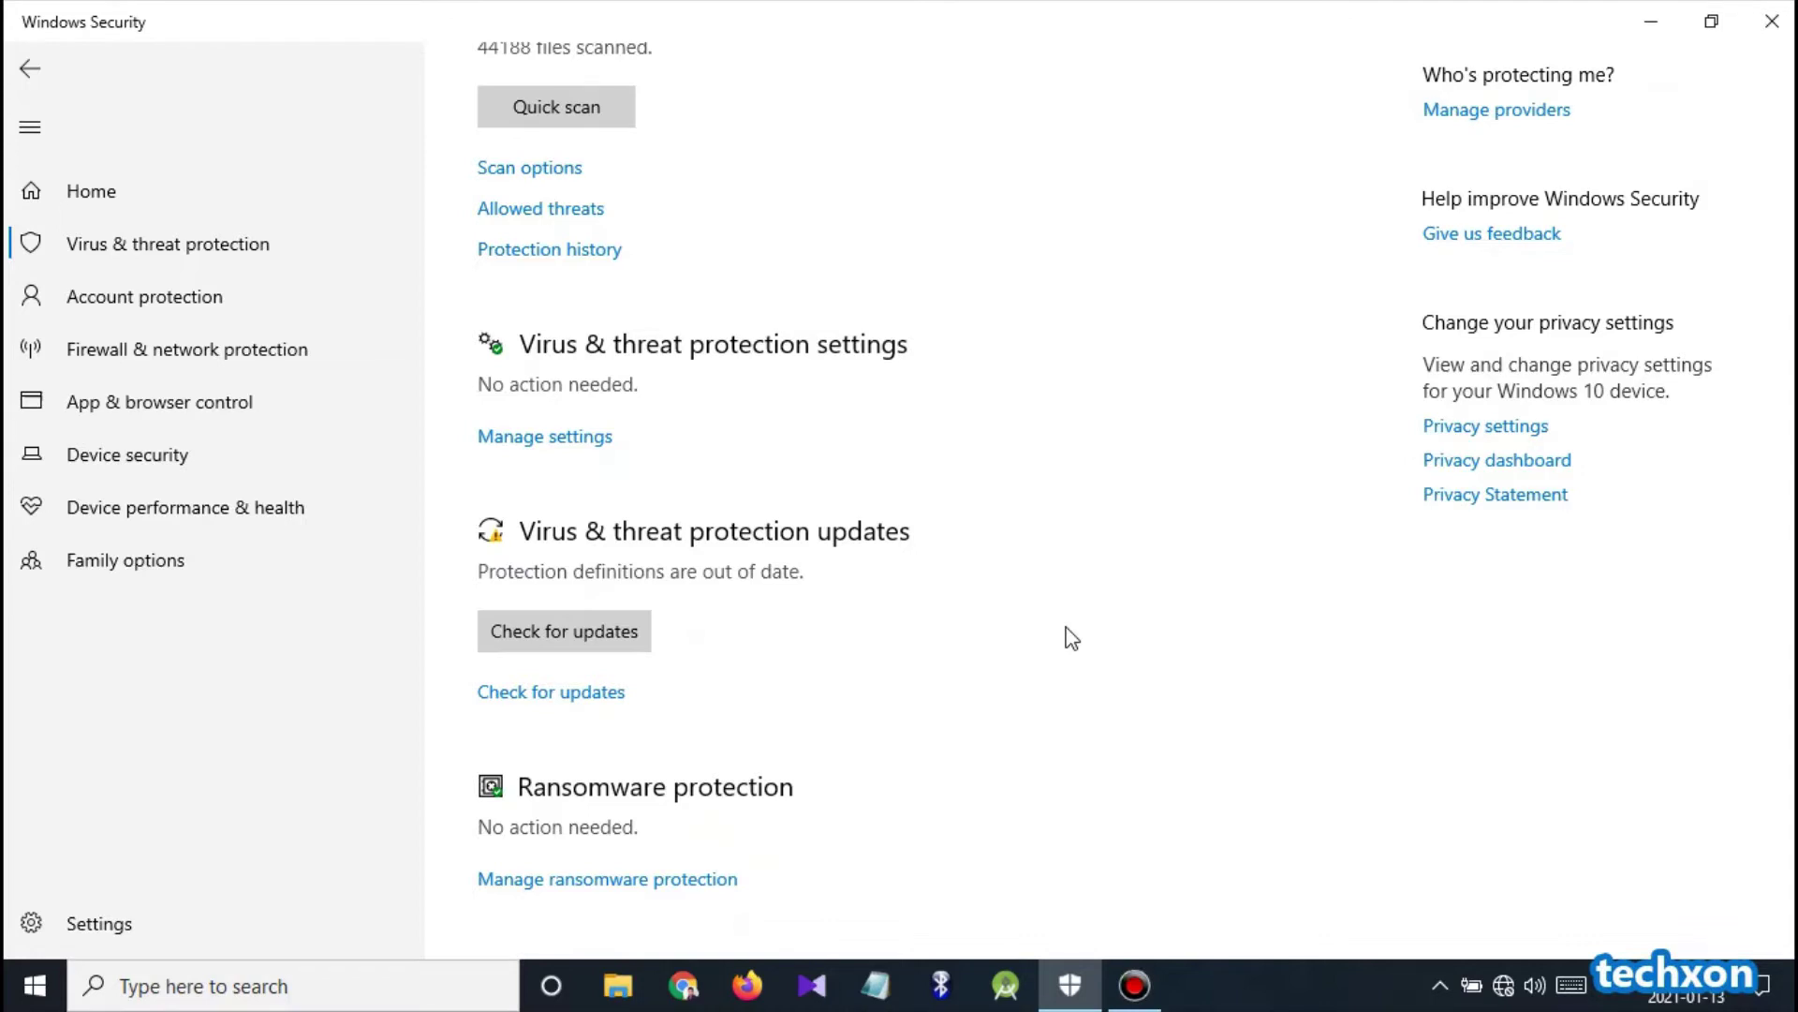
{"action": "left_click", "coordinate": [1133, 985]}
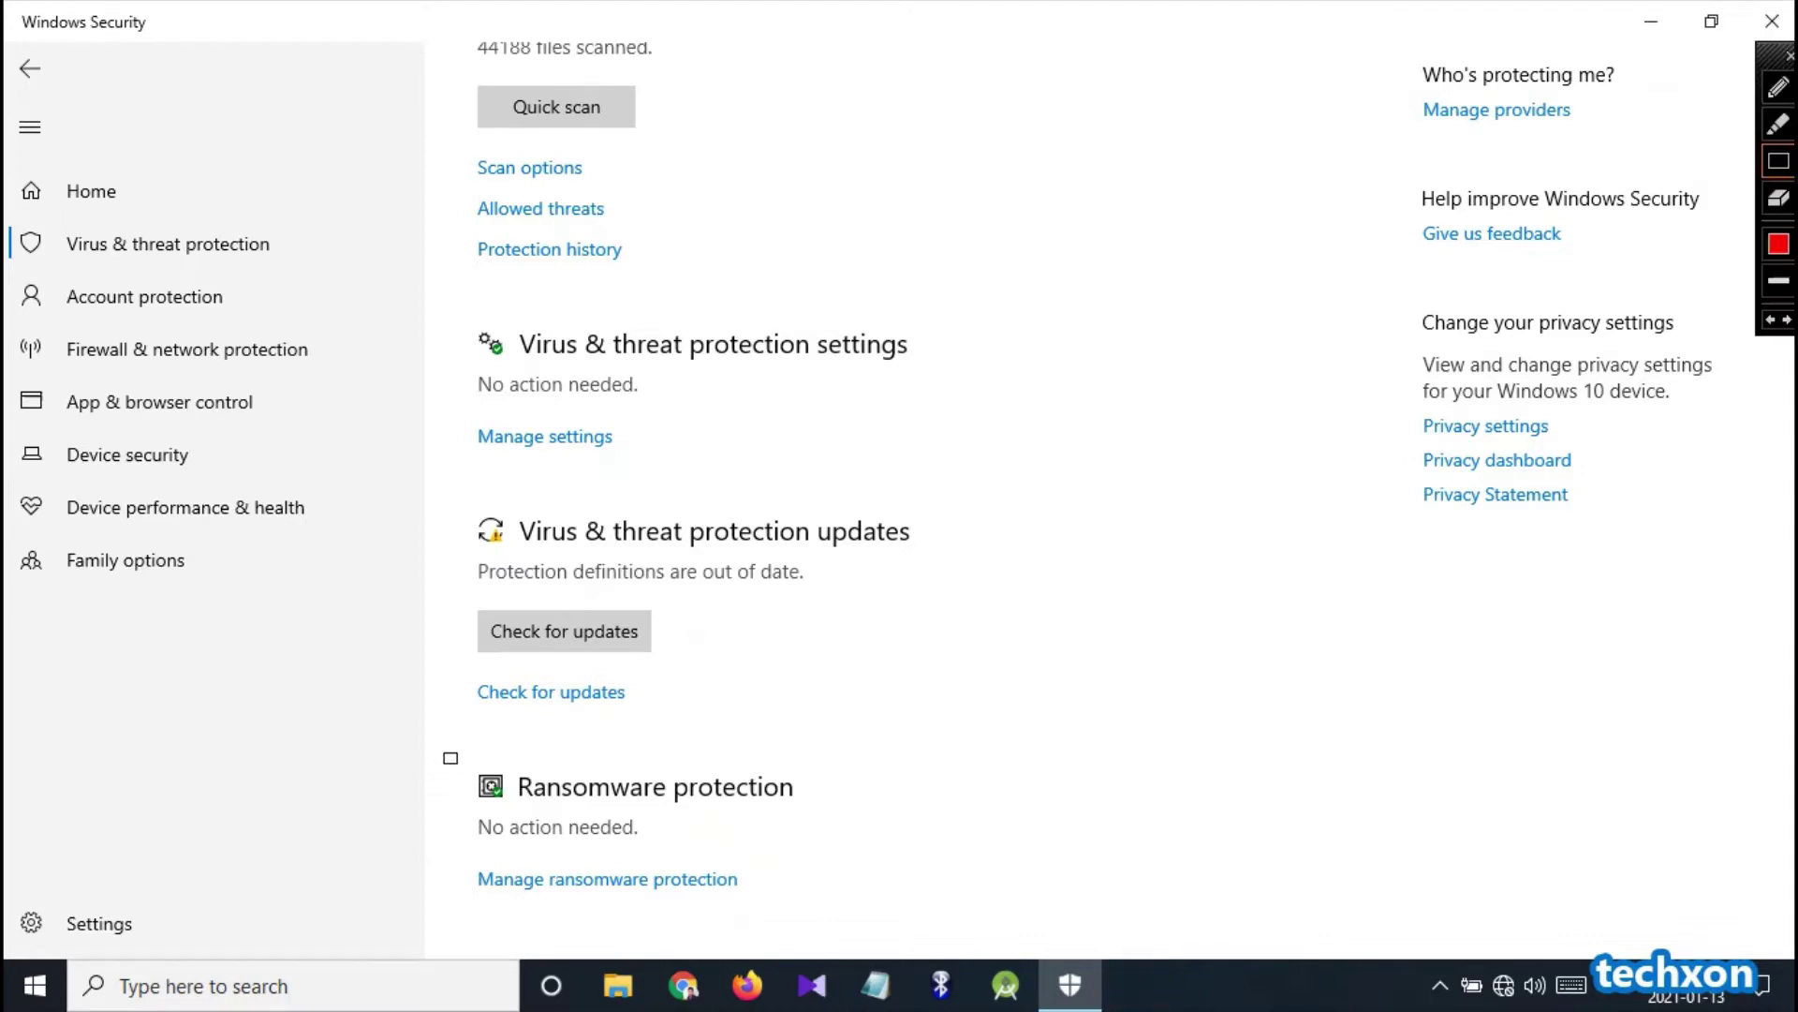
{"action": "left_click_drag", "start_coordinate": [436, 741], "coordinate": [891, 936]}
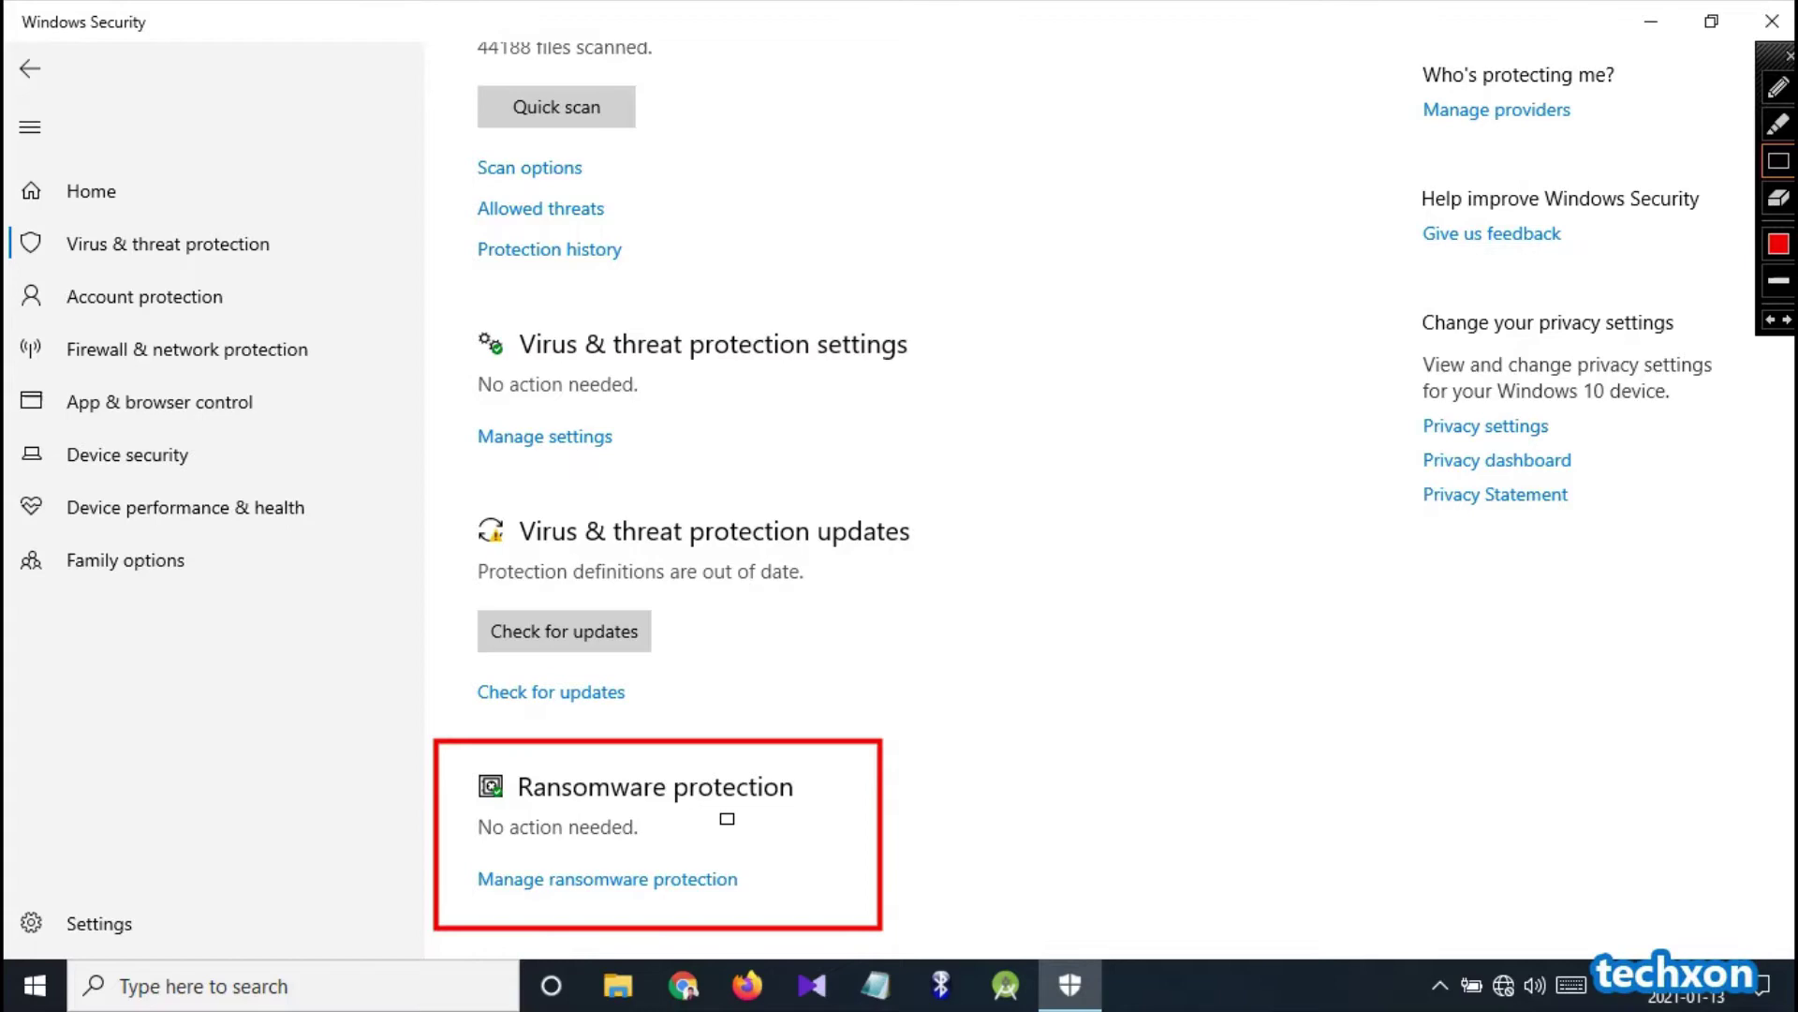
{"action": "key", "text": "Escape"}
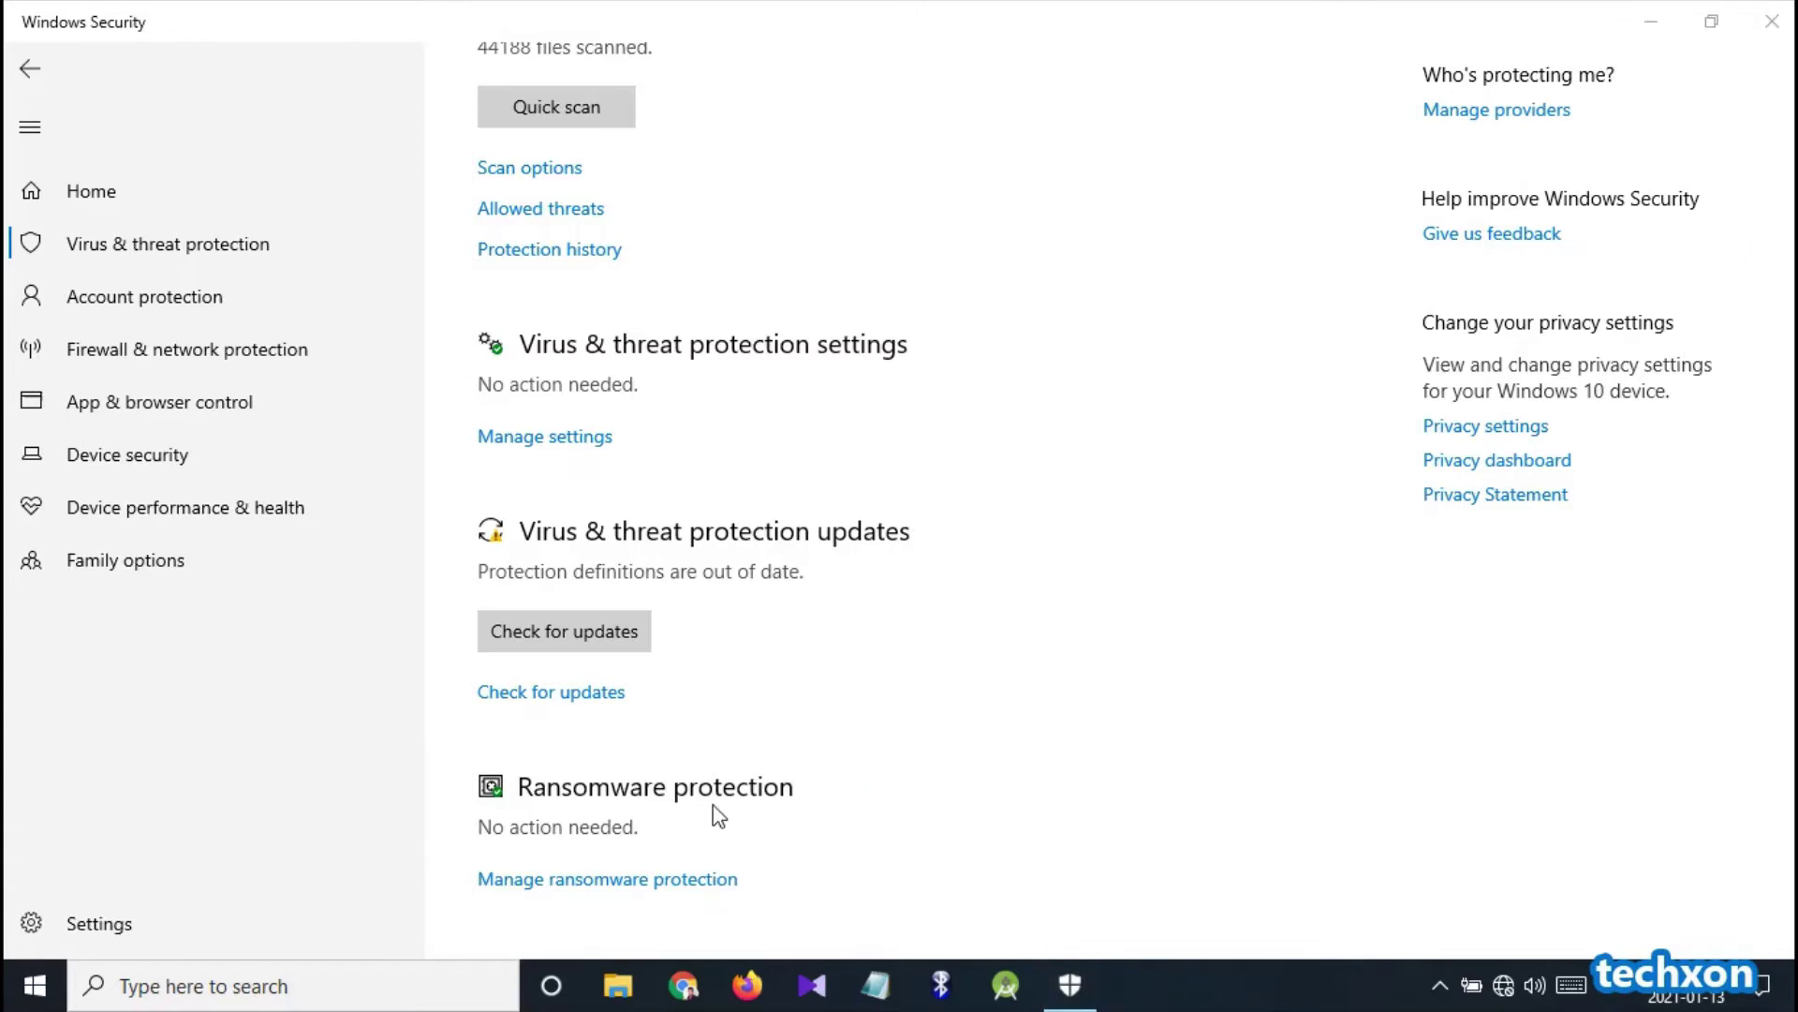
{"action": "left_click", "coordinate": [576, 880]}
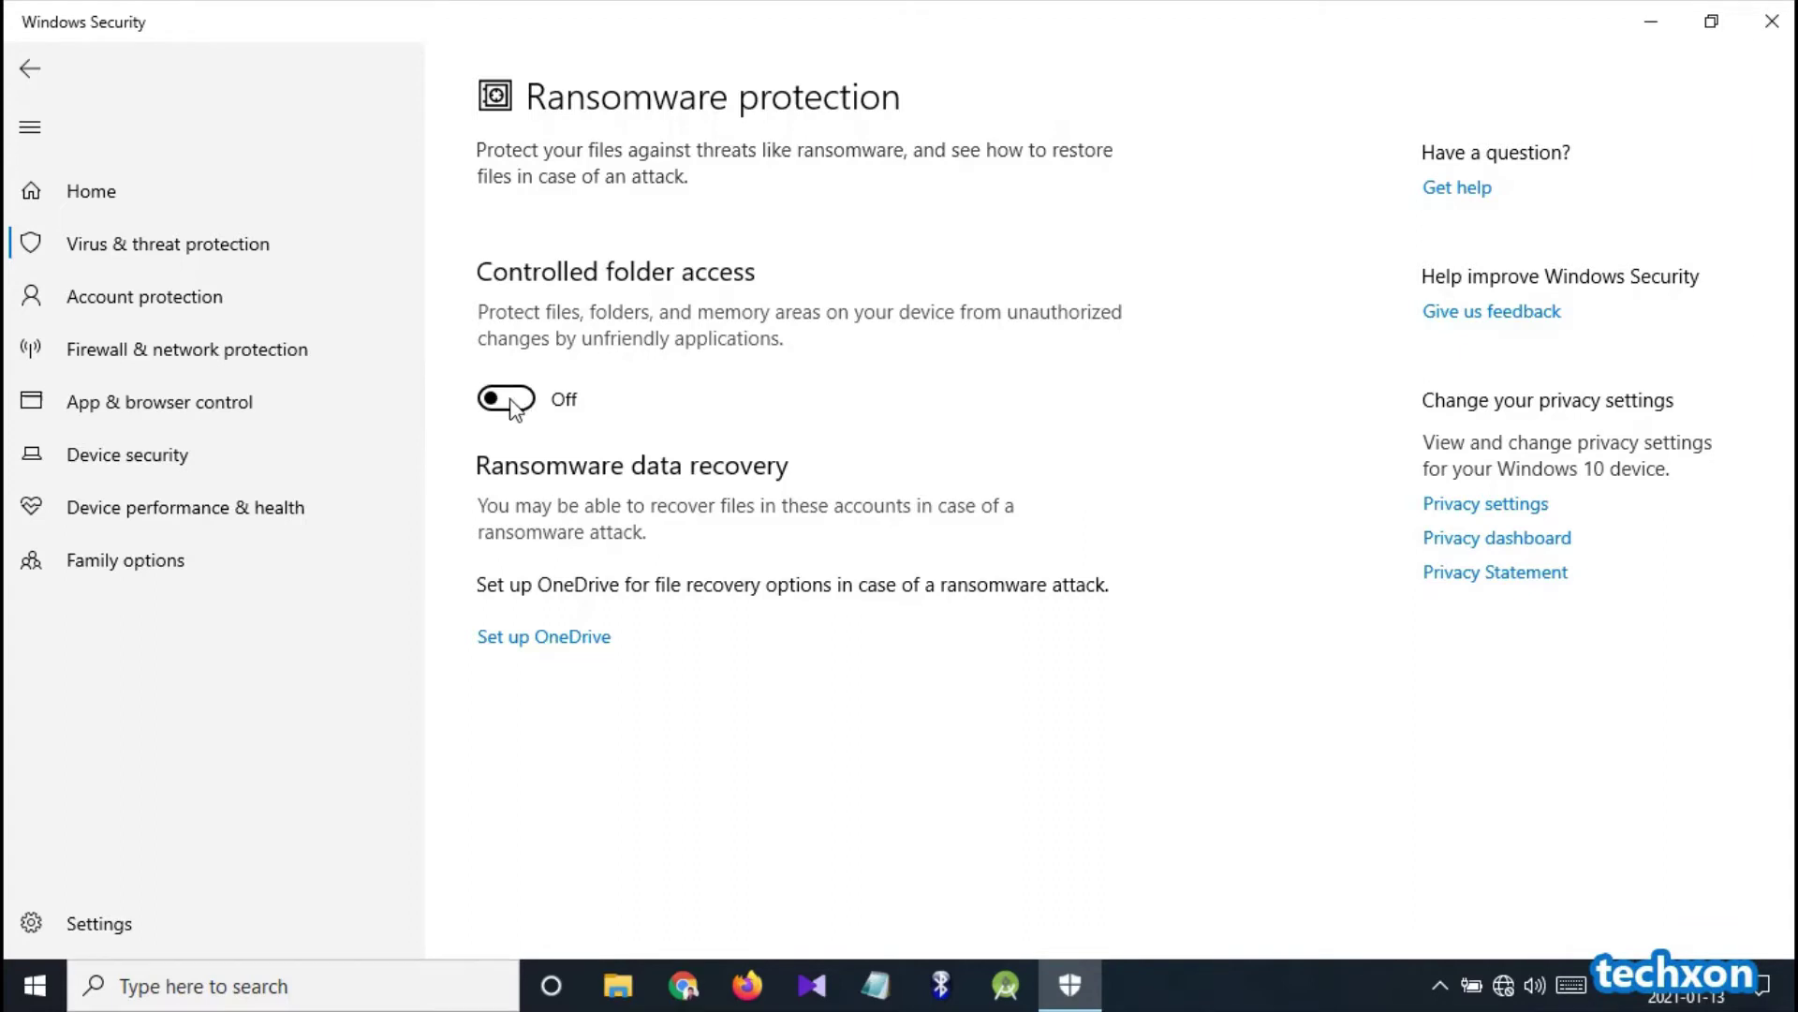
- Switch the Controlled folder access toggle from Off to On
{"action": "key", "text": "ctrl+shift+1"}
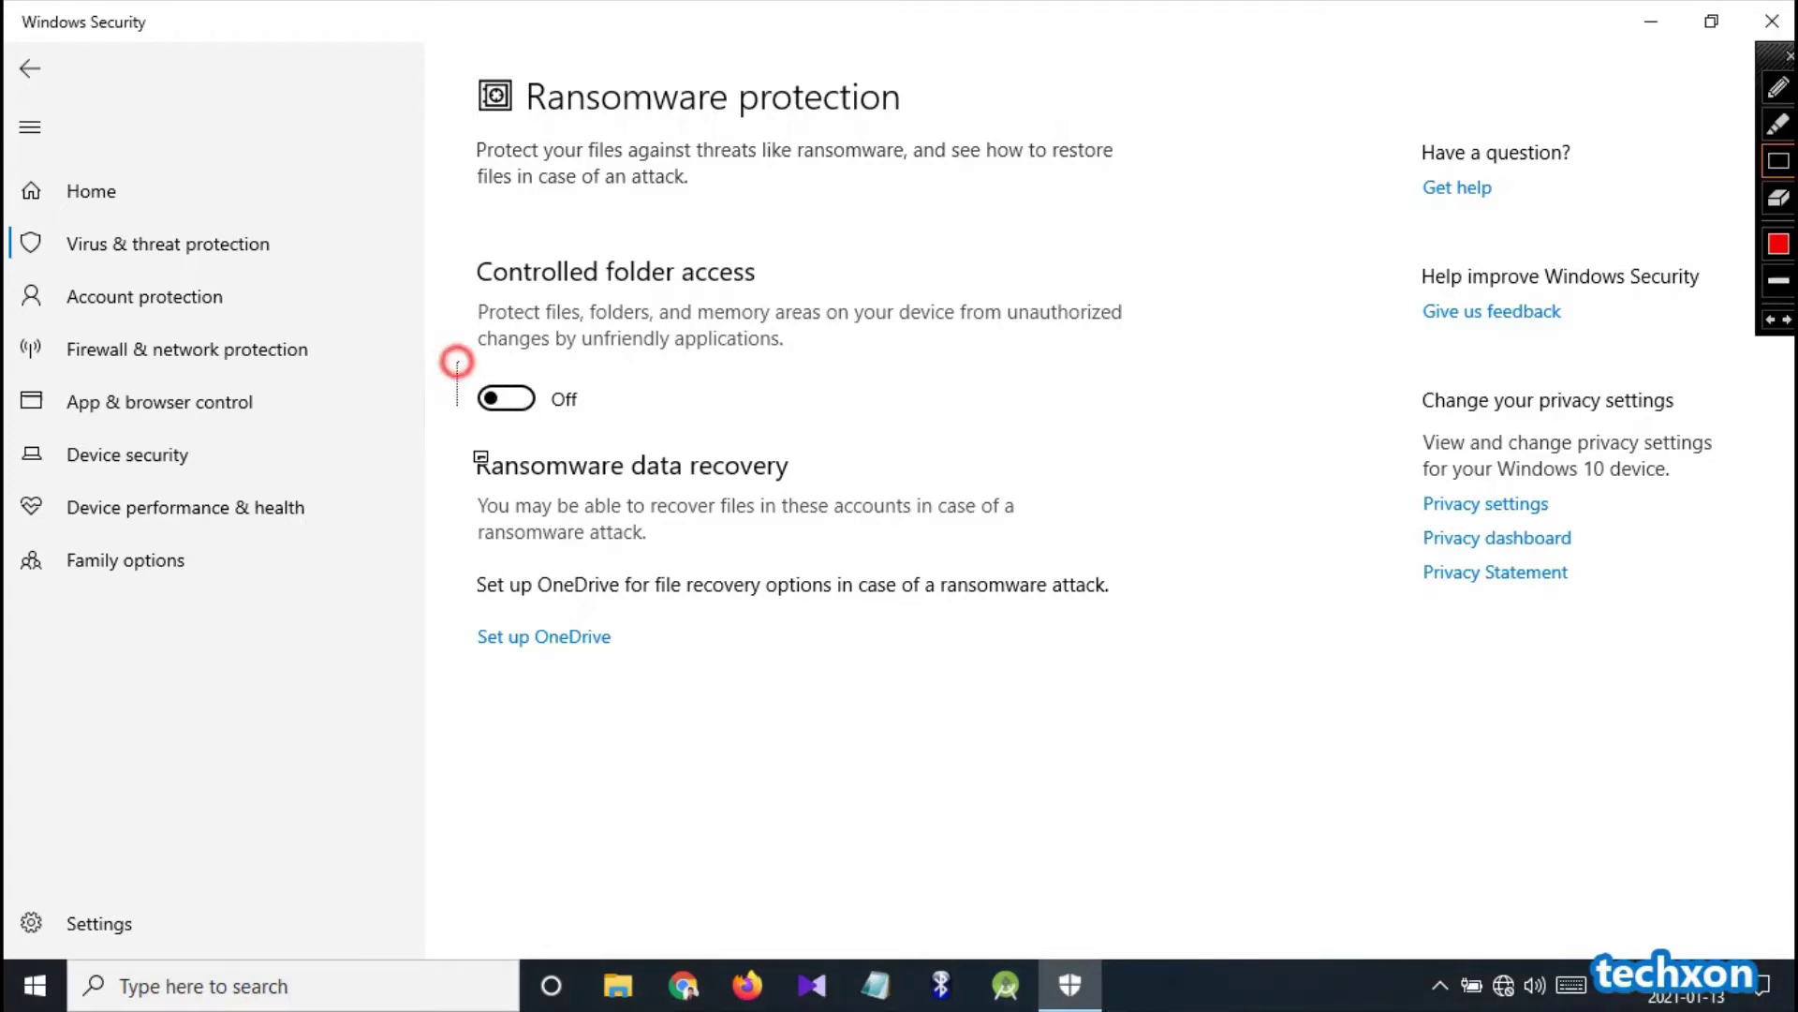
{"action": "left_click_drag", "start_coordinate": [456, 360], "coordinate": [639, 456]}
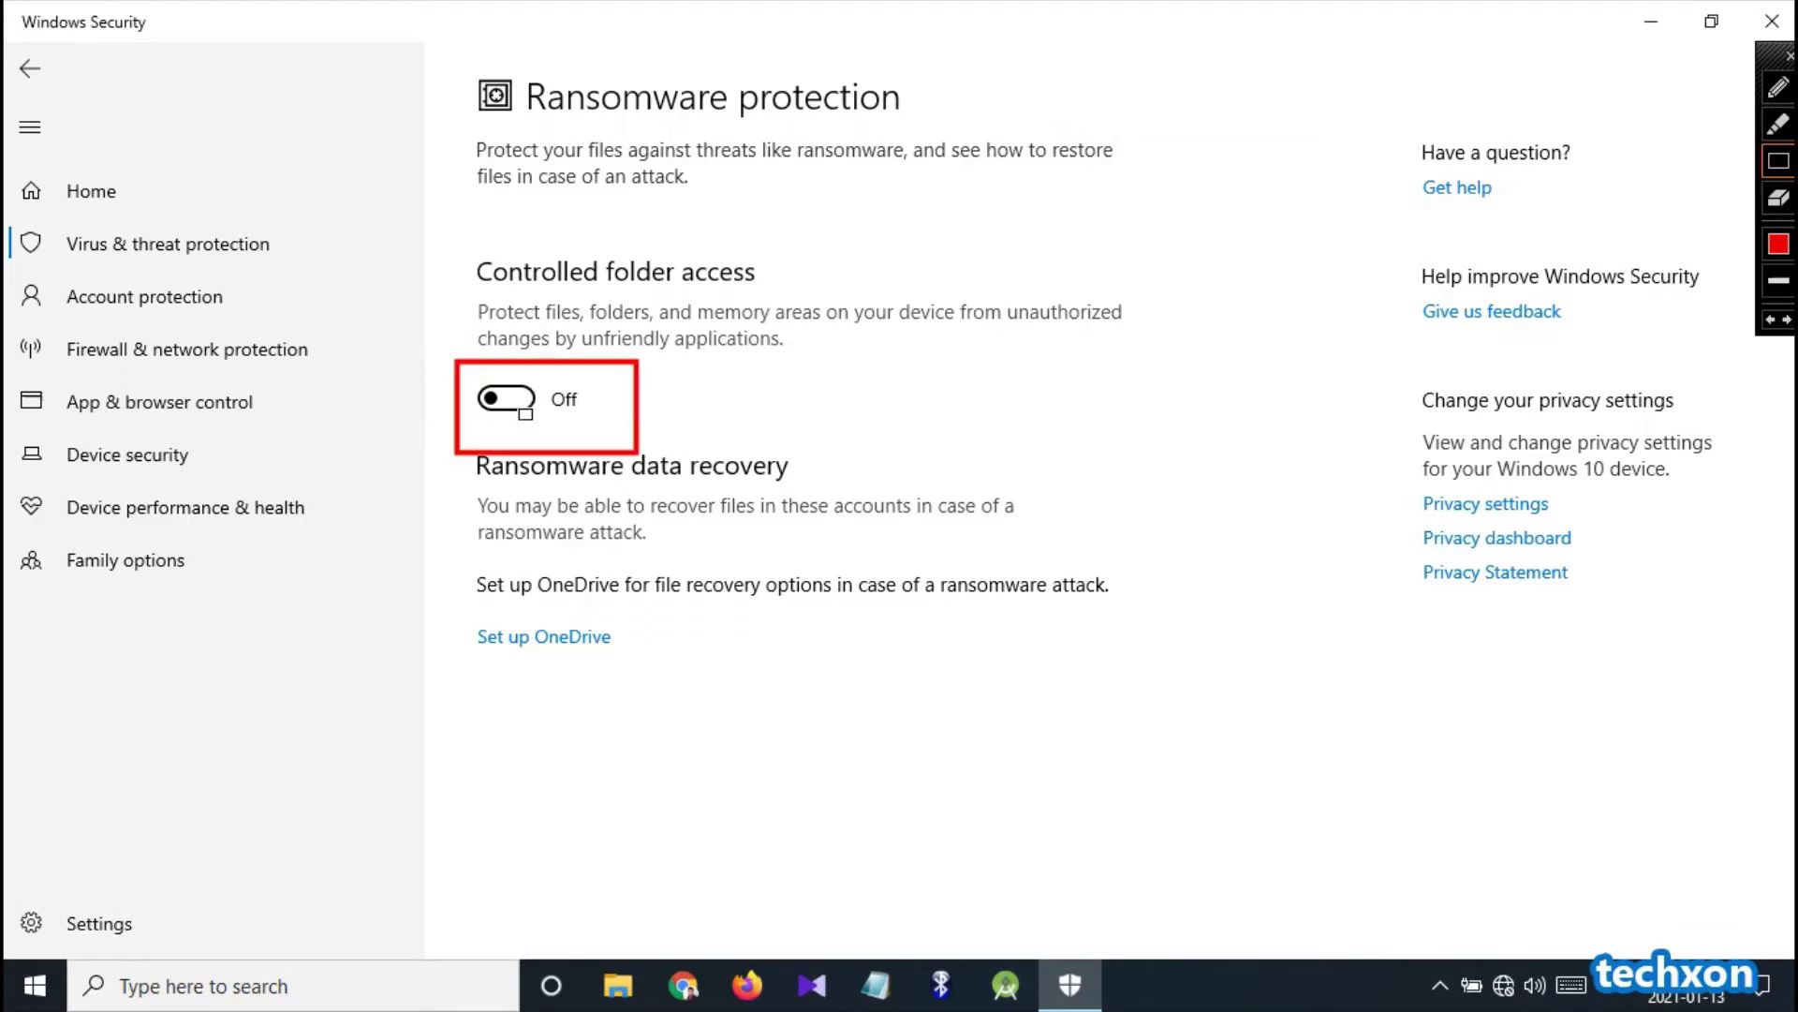
{"action": "key", "text": "Escape"}
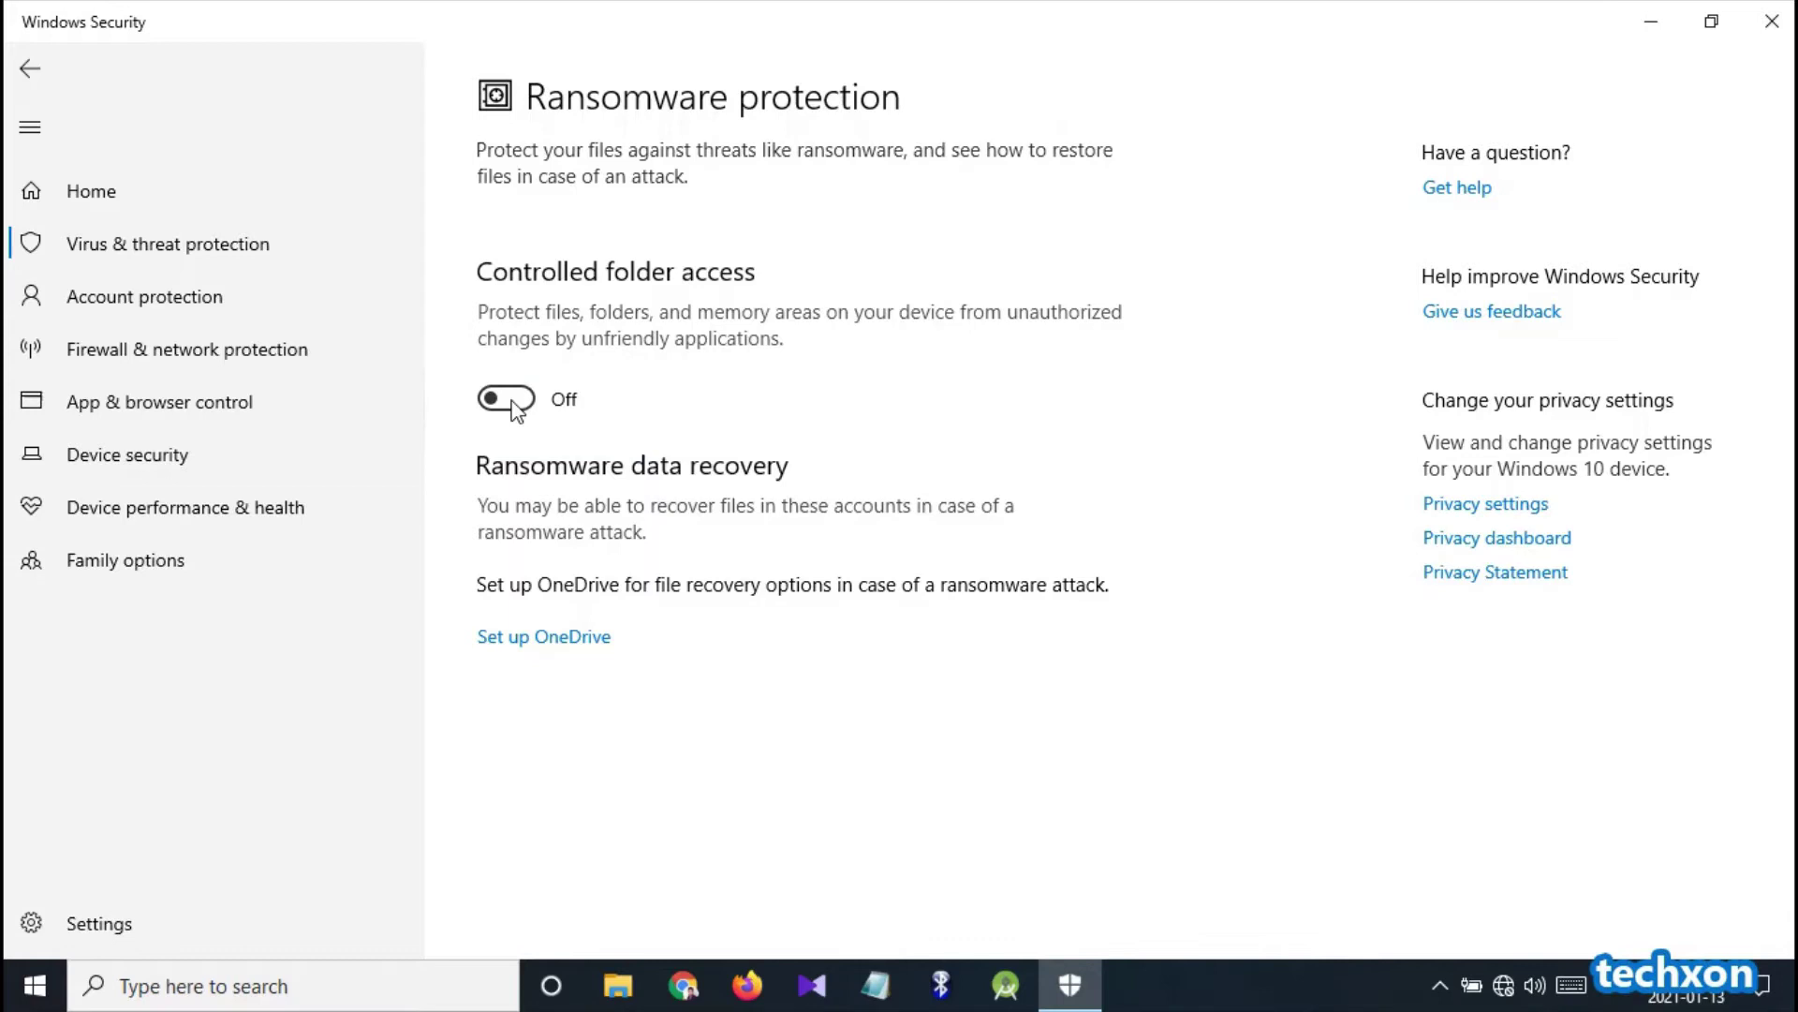
{"action": "left_click", "coordinate": [511, 403]}
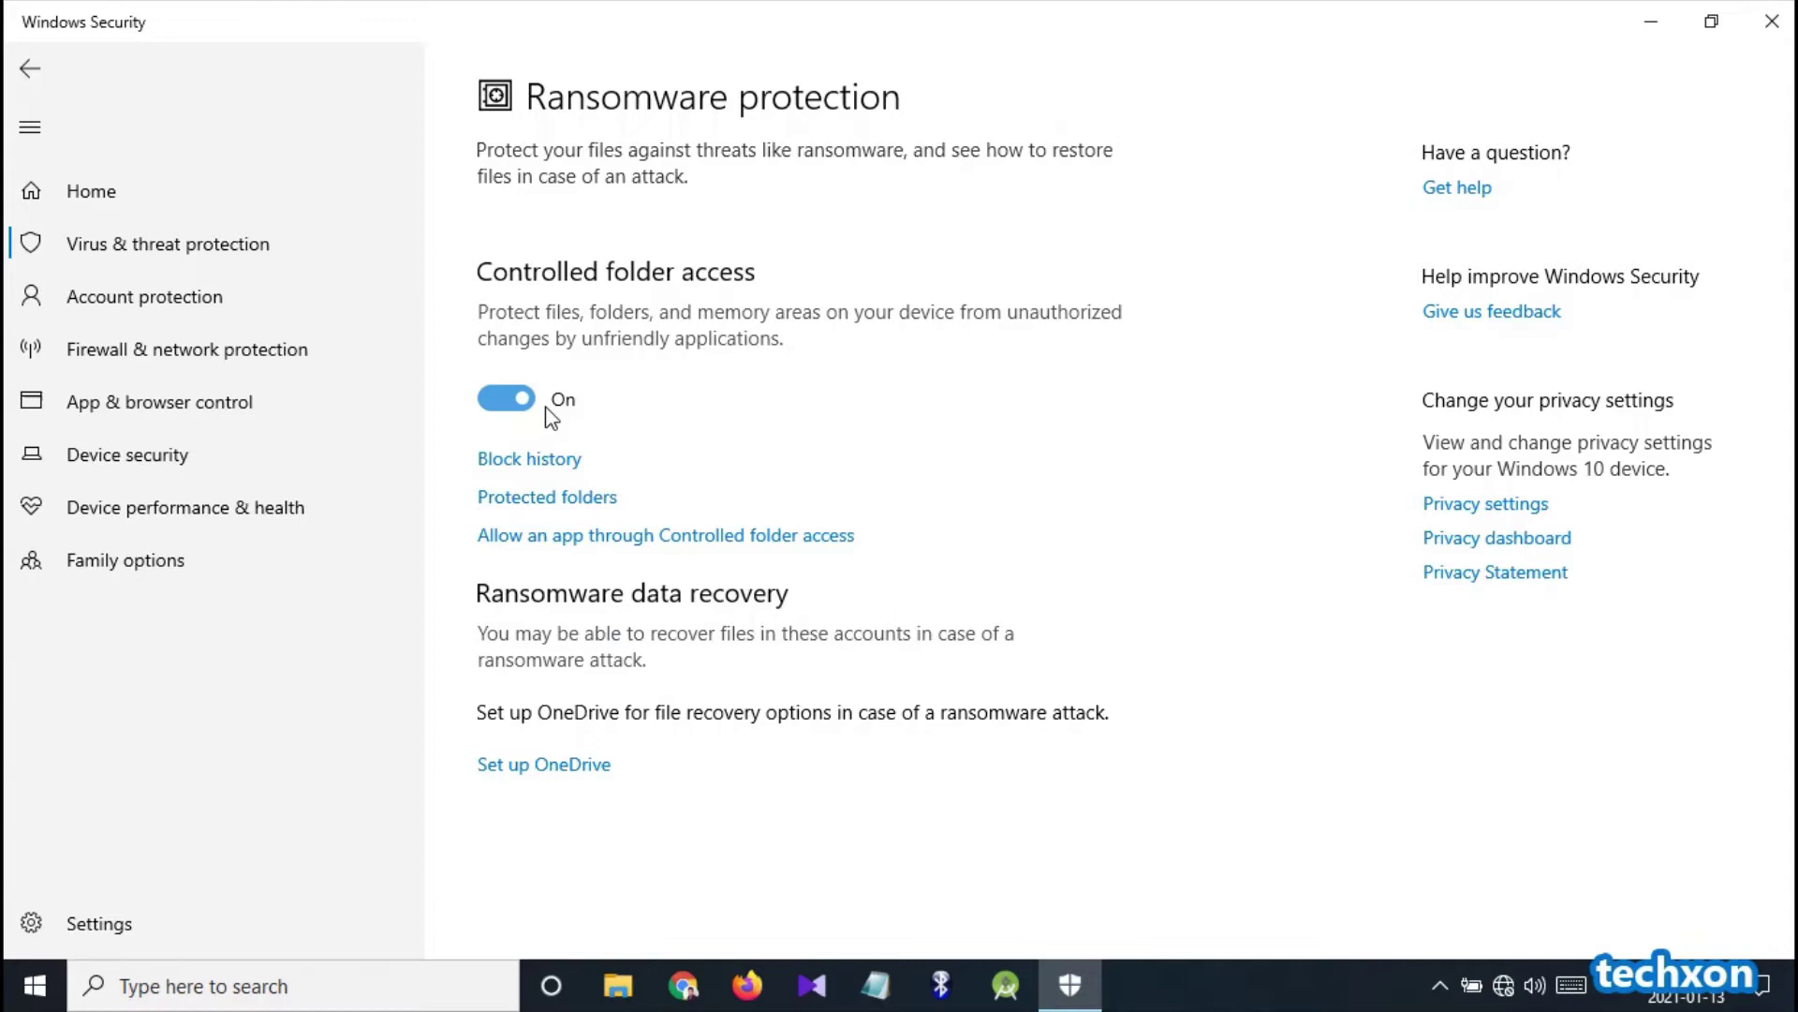
- Show the Protected folders list with the default Documents, Pictures, Videos and Music entries
{"action": "left_click", "coordinate": [546, 501]}
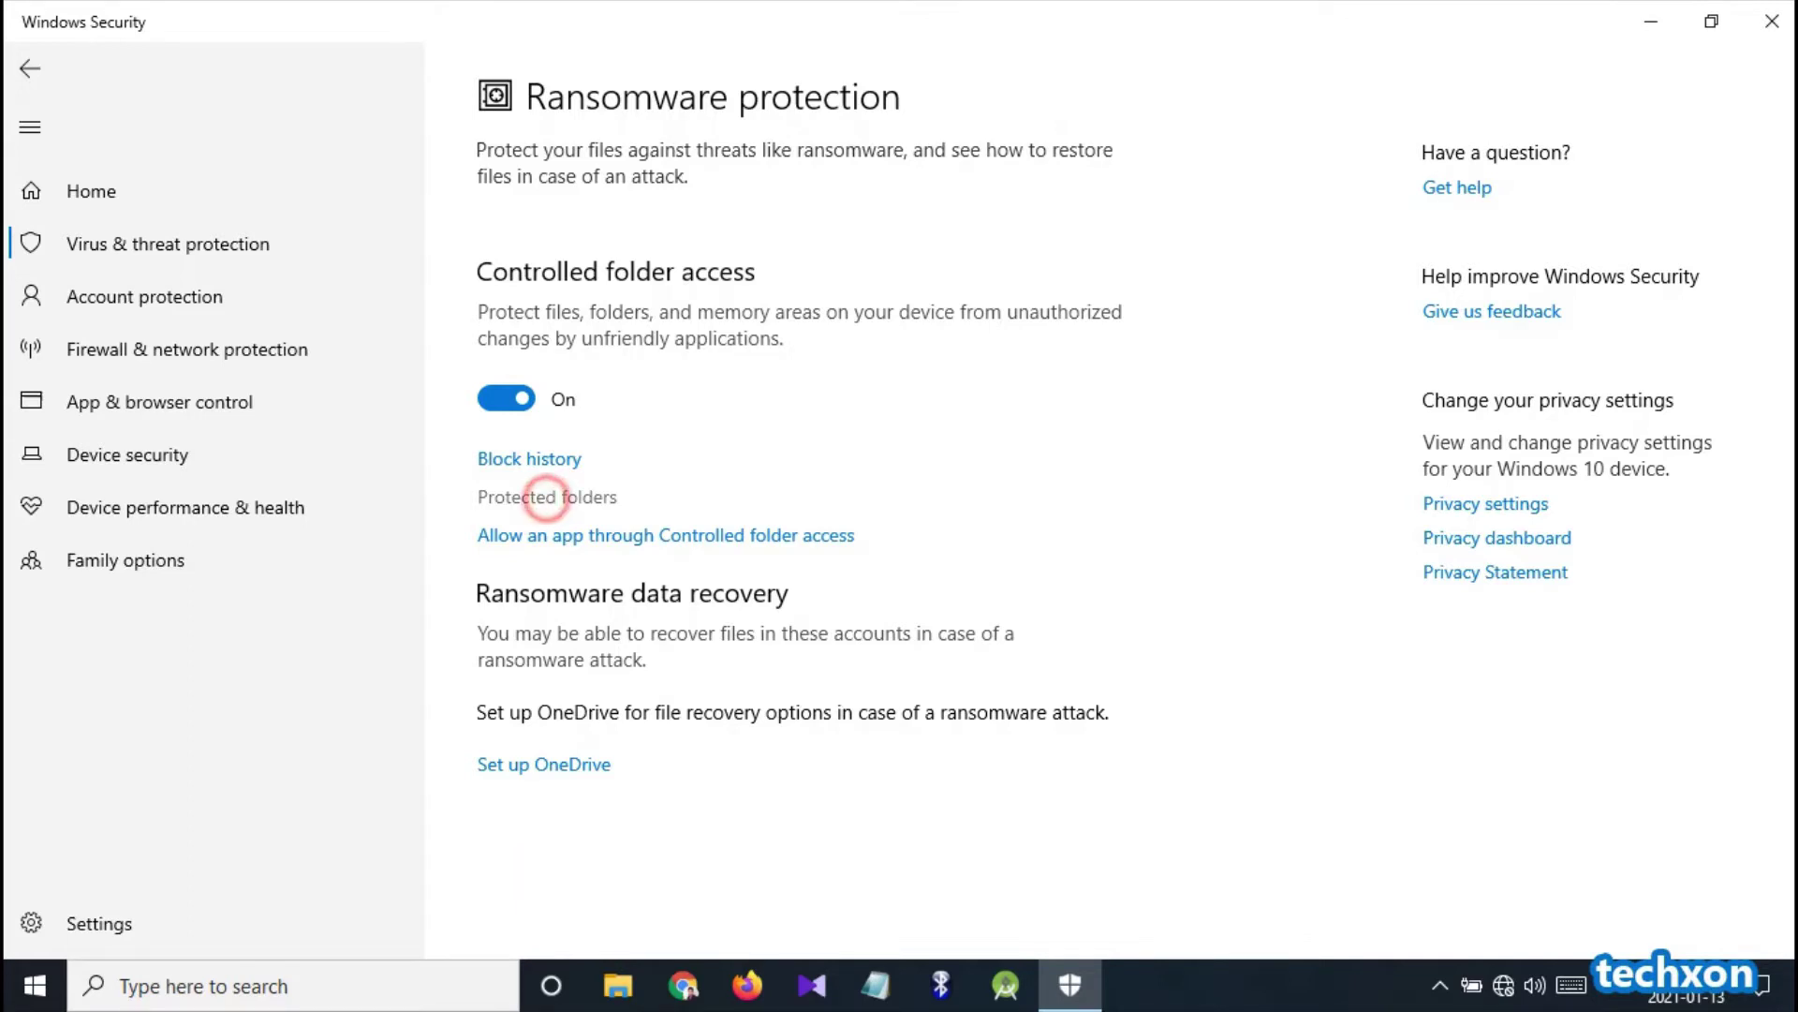
{"action": "scroll", "coordinate": [703, 670], "scroll_direction": "down", "scroll_amount": 2}
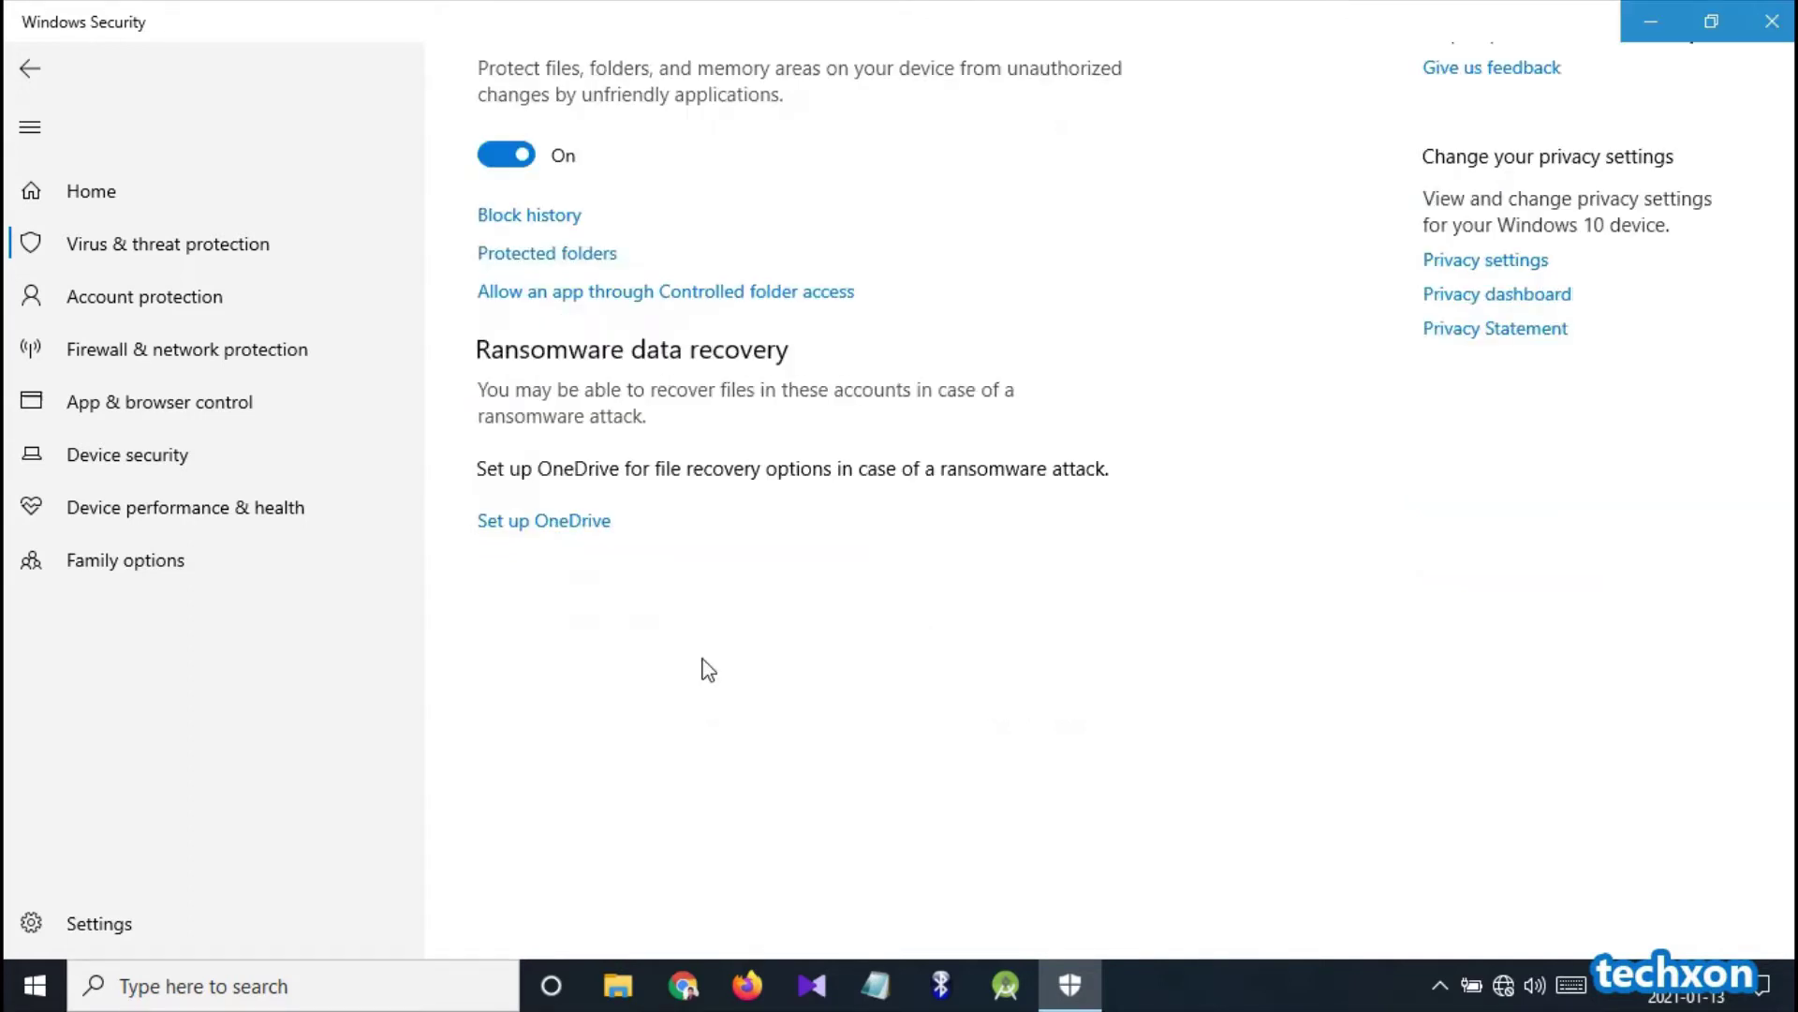
{"action": "scroll", "coordinate": [838, 591], "scroll_direction": "up", "scroll_amount": 2}
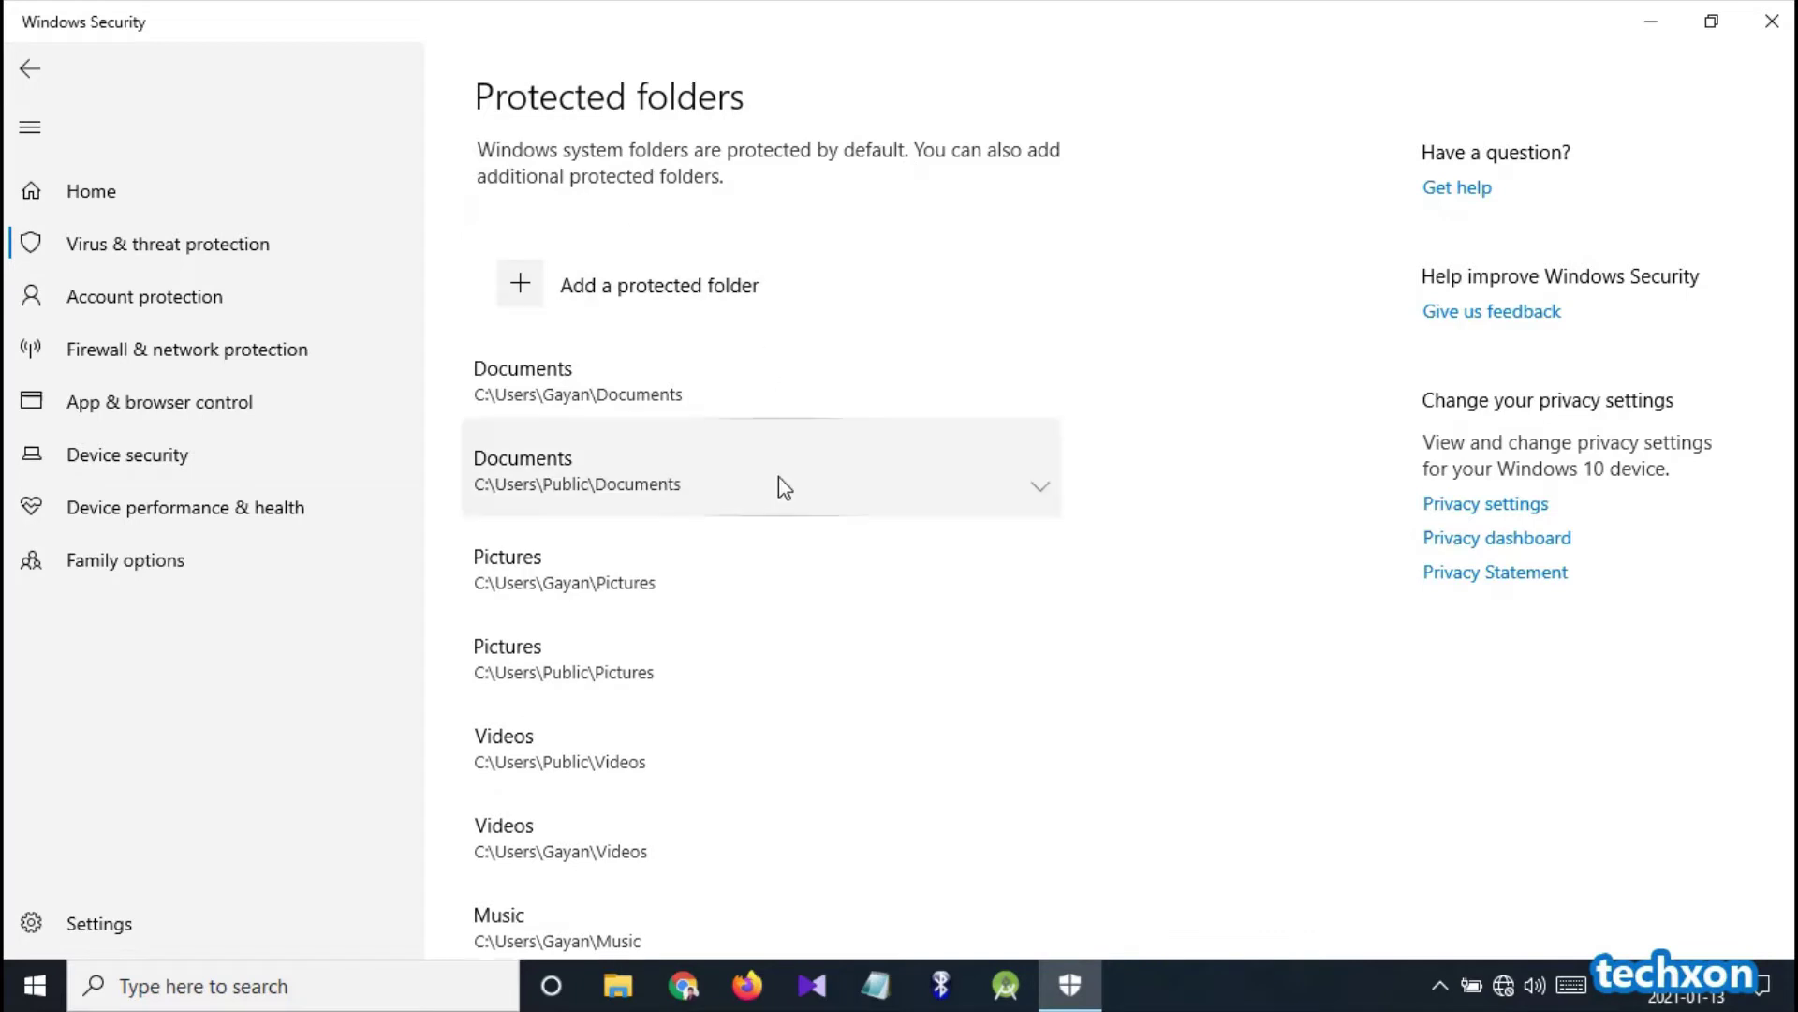
{"action": "scroll", "coordinate": [779, 476], "scroll_direction": "down", "scroll_amount": 2}
{"action": "scroll", "coordinate": [768, 505], "scroll_direction": "up", "scroll_amount": 2}
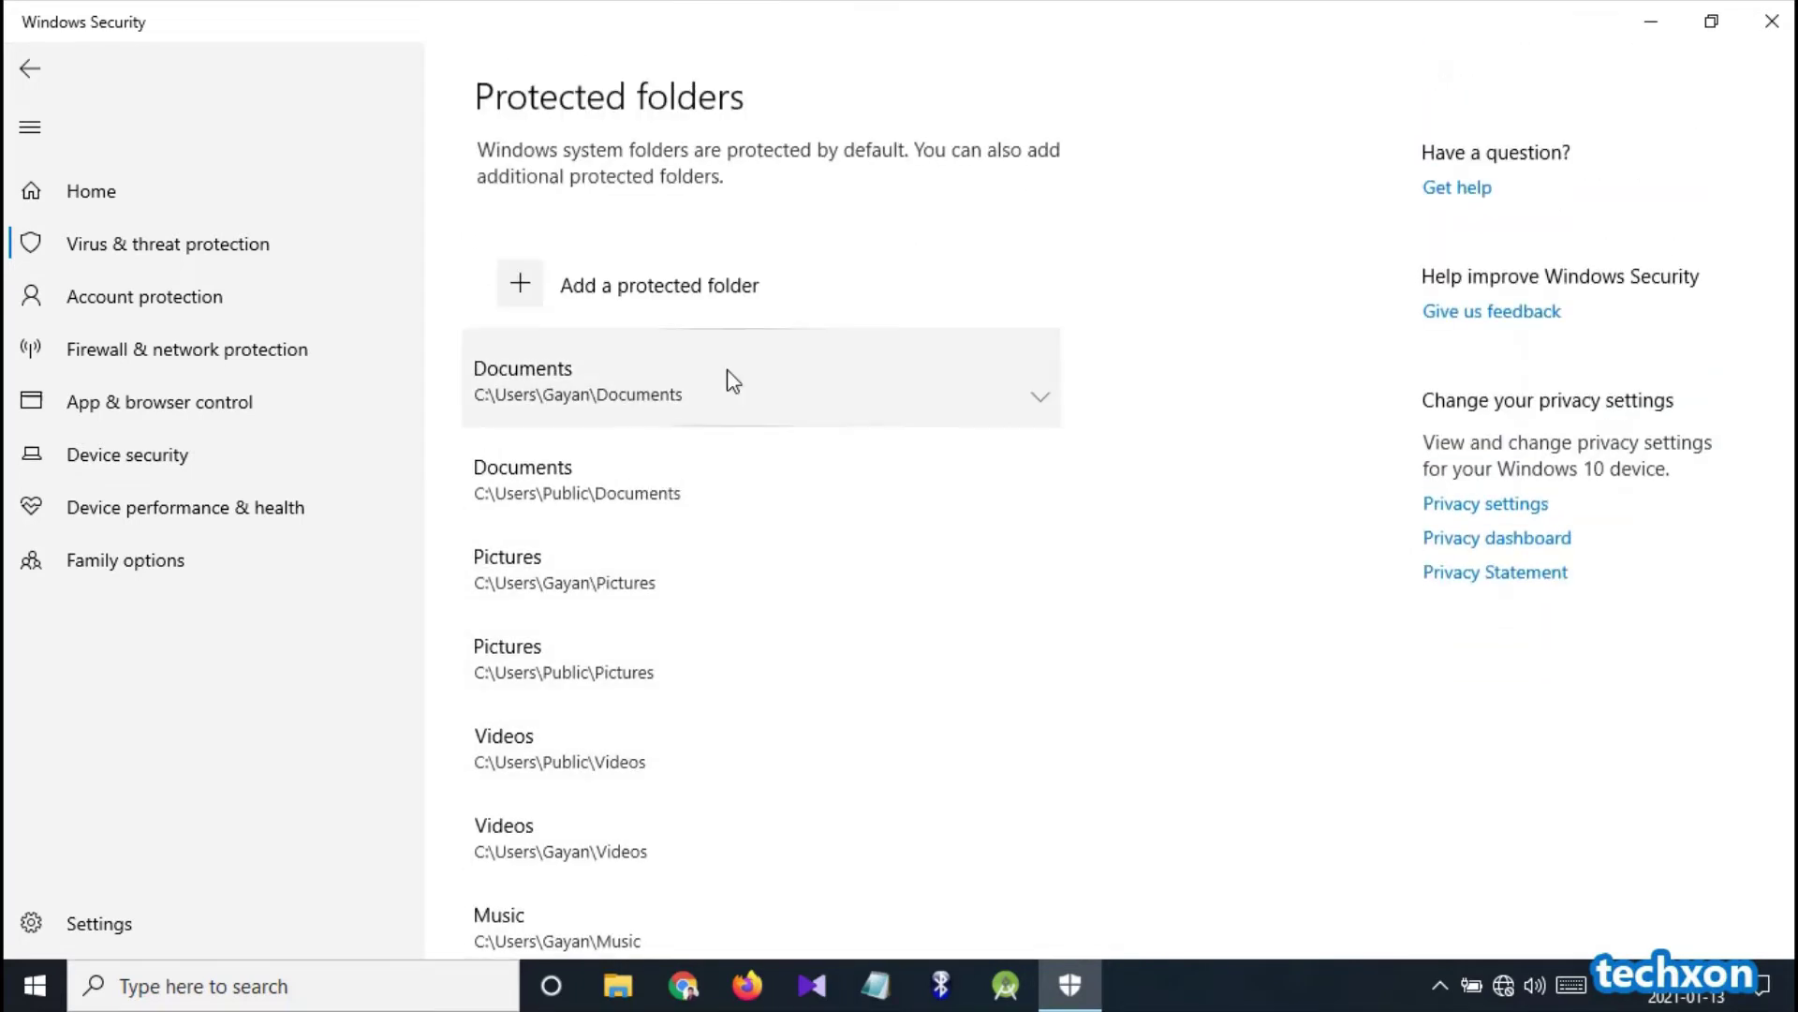
{"action": "left_click", "coordinate": [1024, 394]}
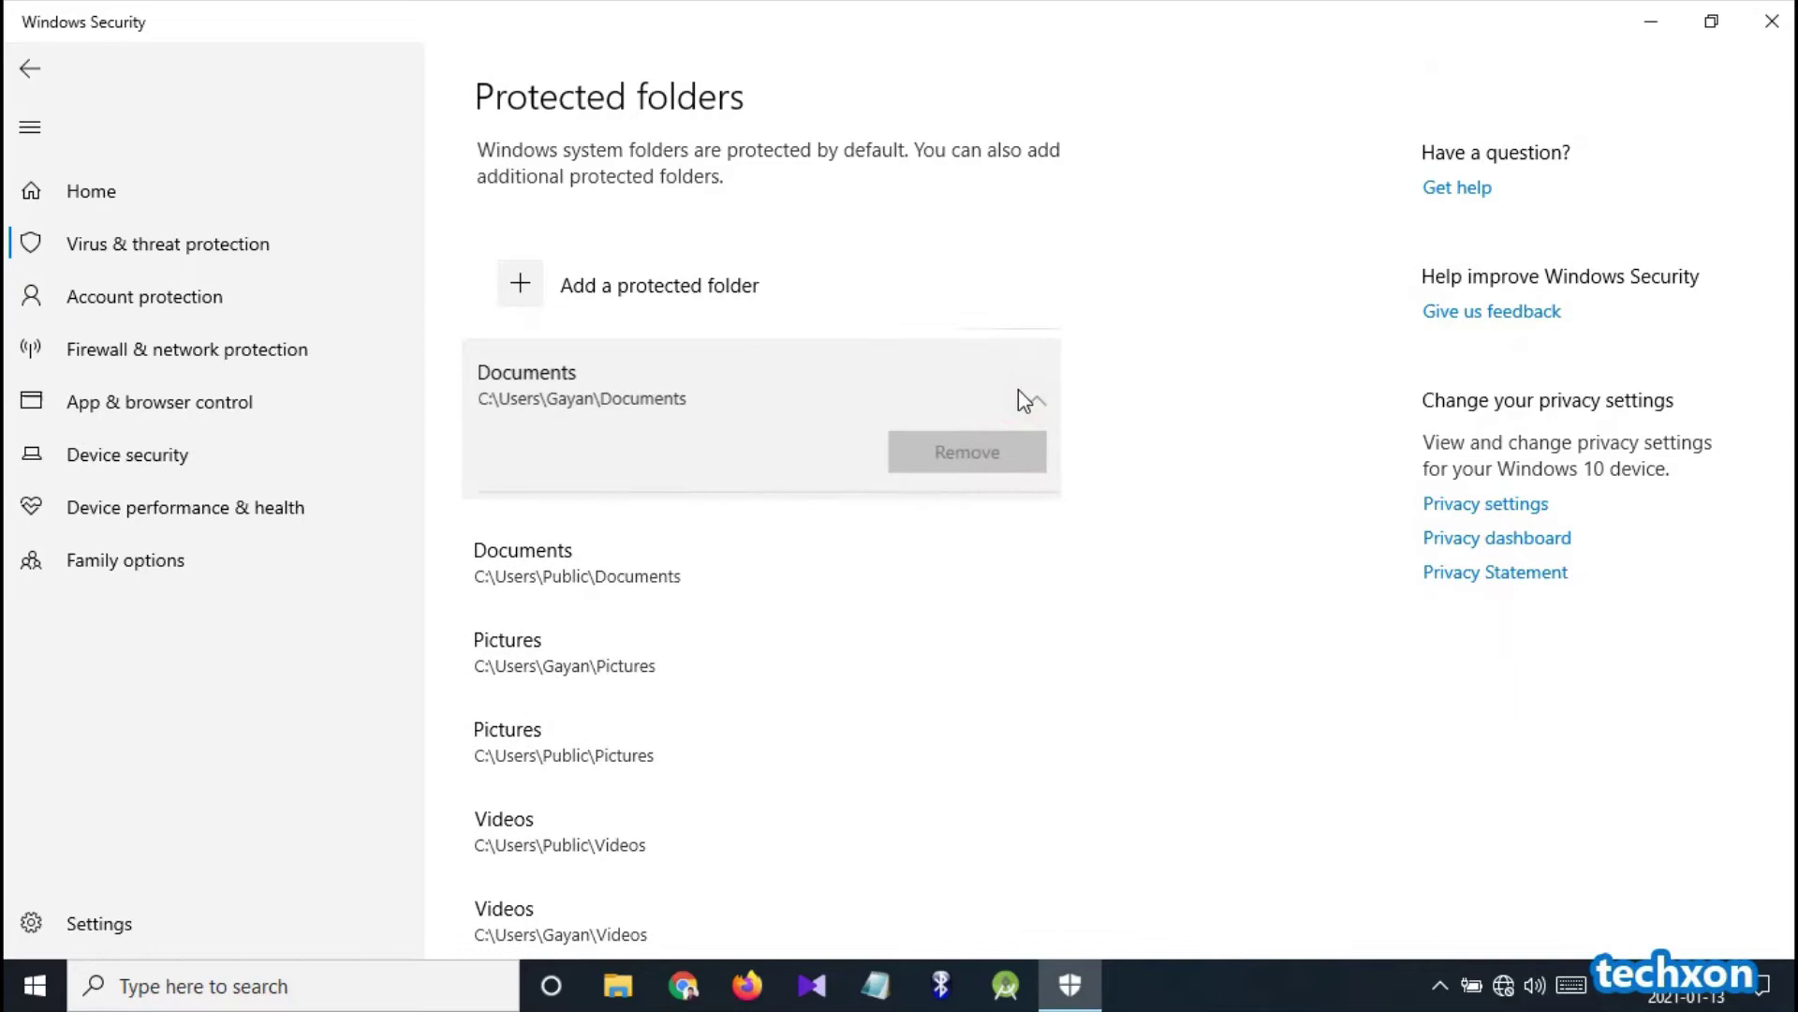
{"action": "left_click", "coordinate": [1030, 399]}
{"action": "left_click", "coordinate": [1029, 513]}
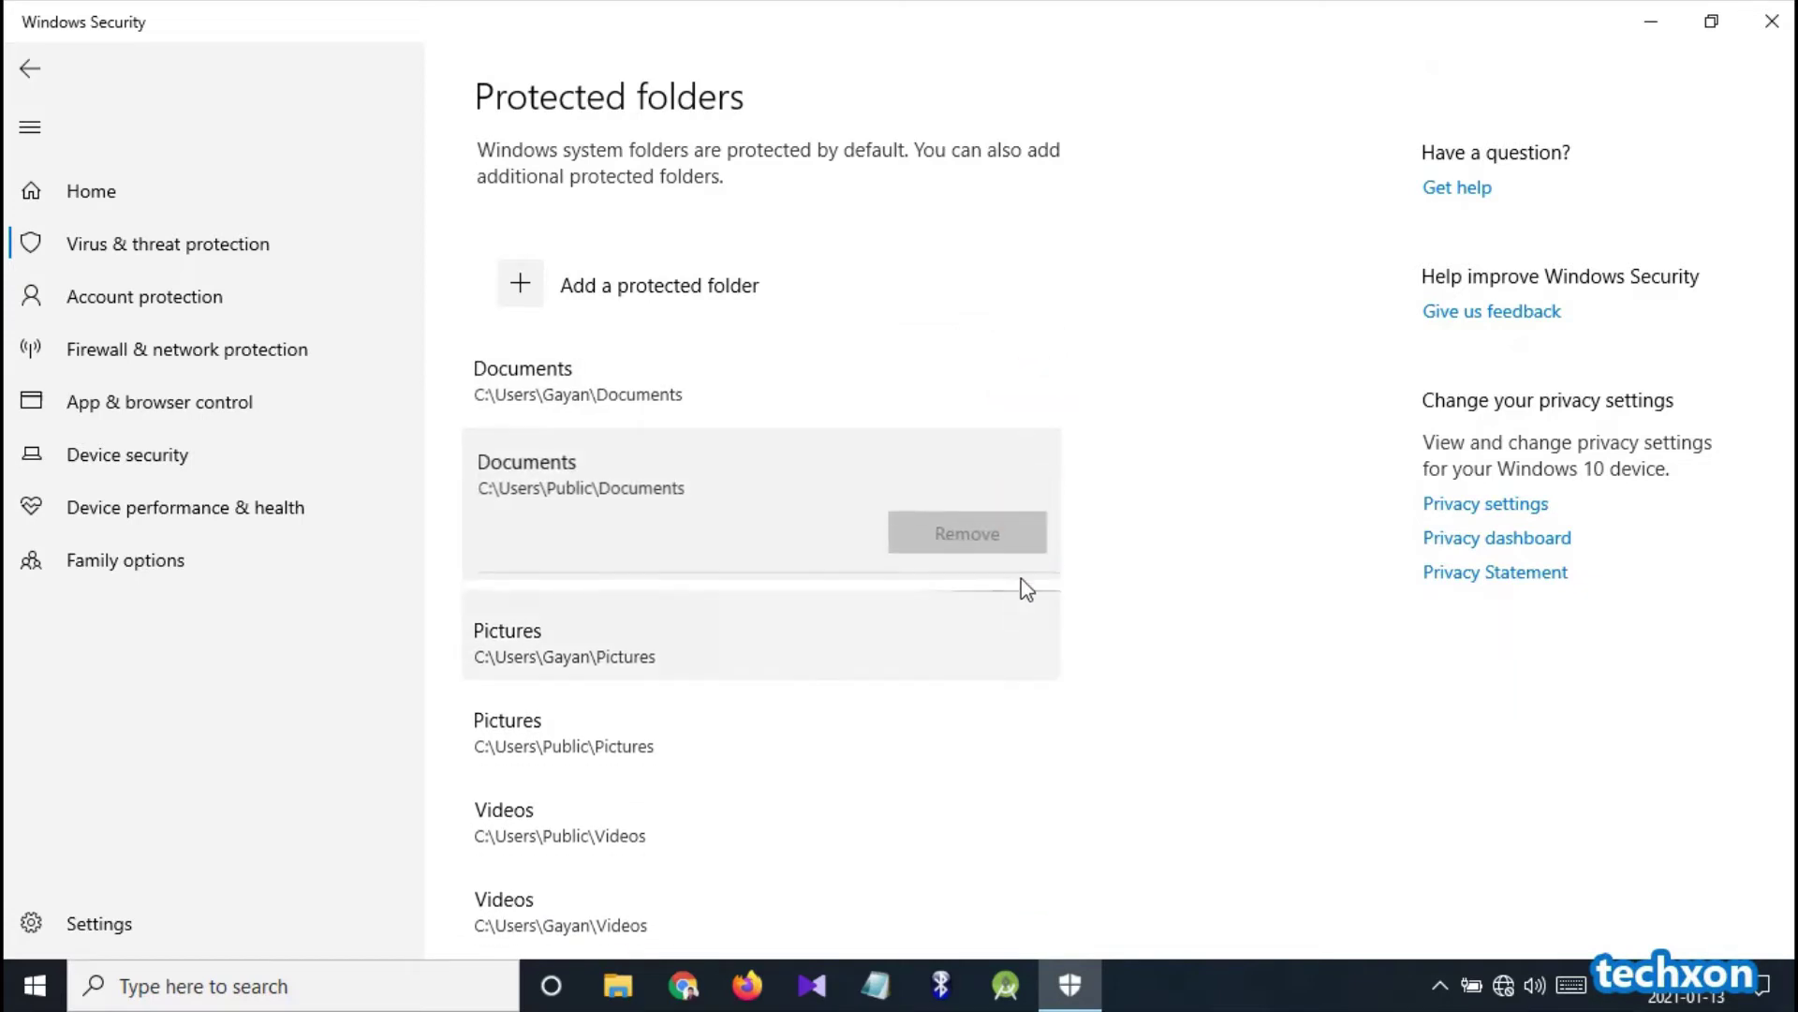
{"action": "left_click", "coordinate": [1039, 494]}
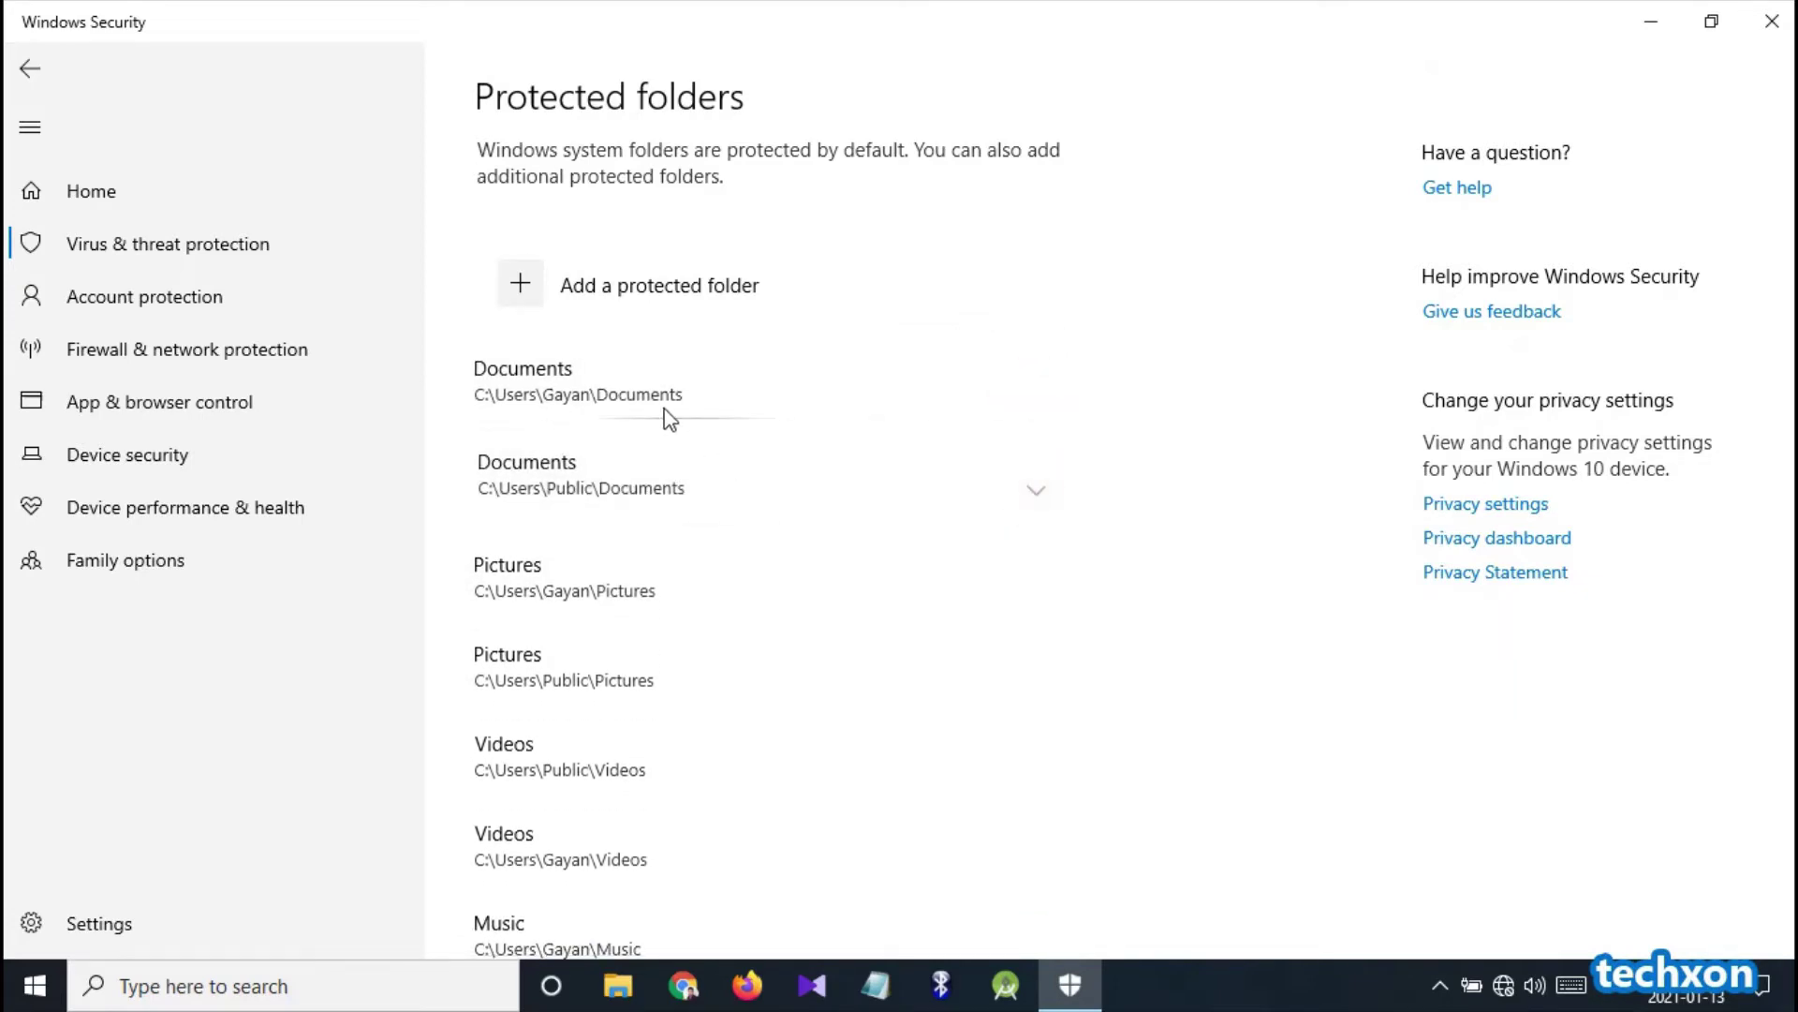
- Add Local Disk (D:) as a protected folder through 'Add a protected folder'
{"action": "left_click", "coordinate": [509, 294]}
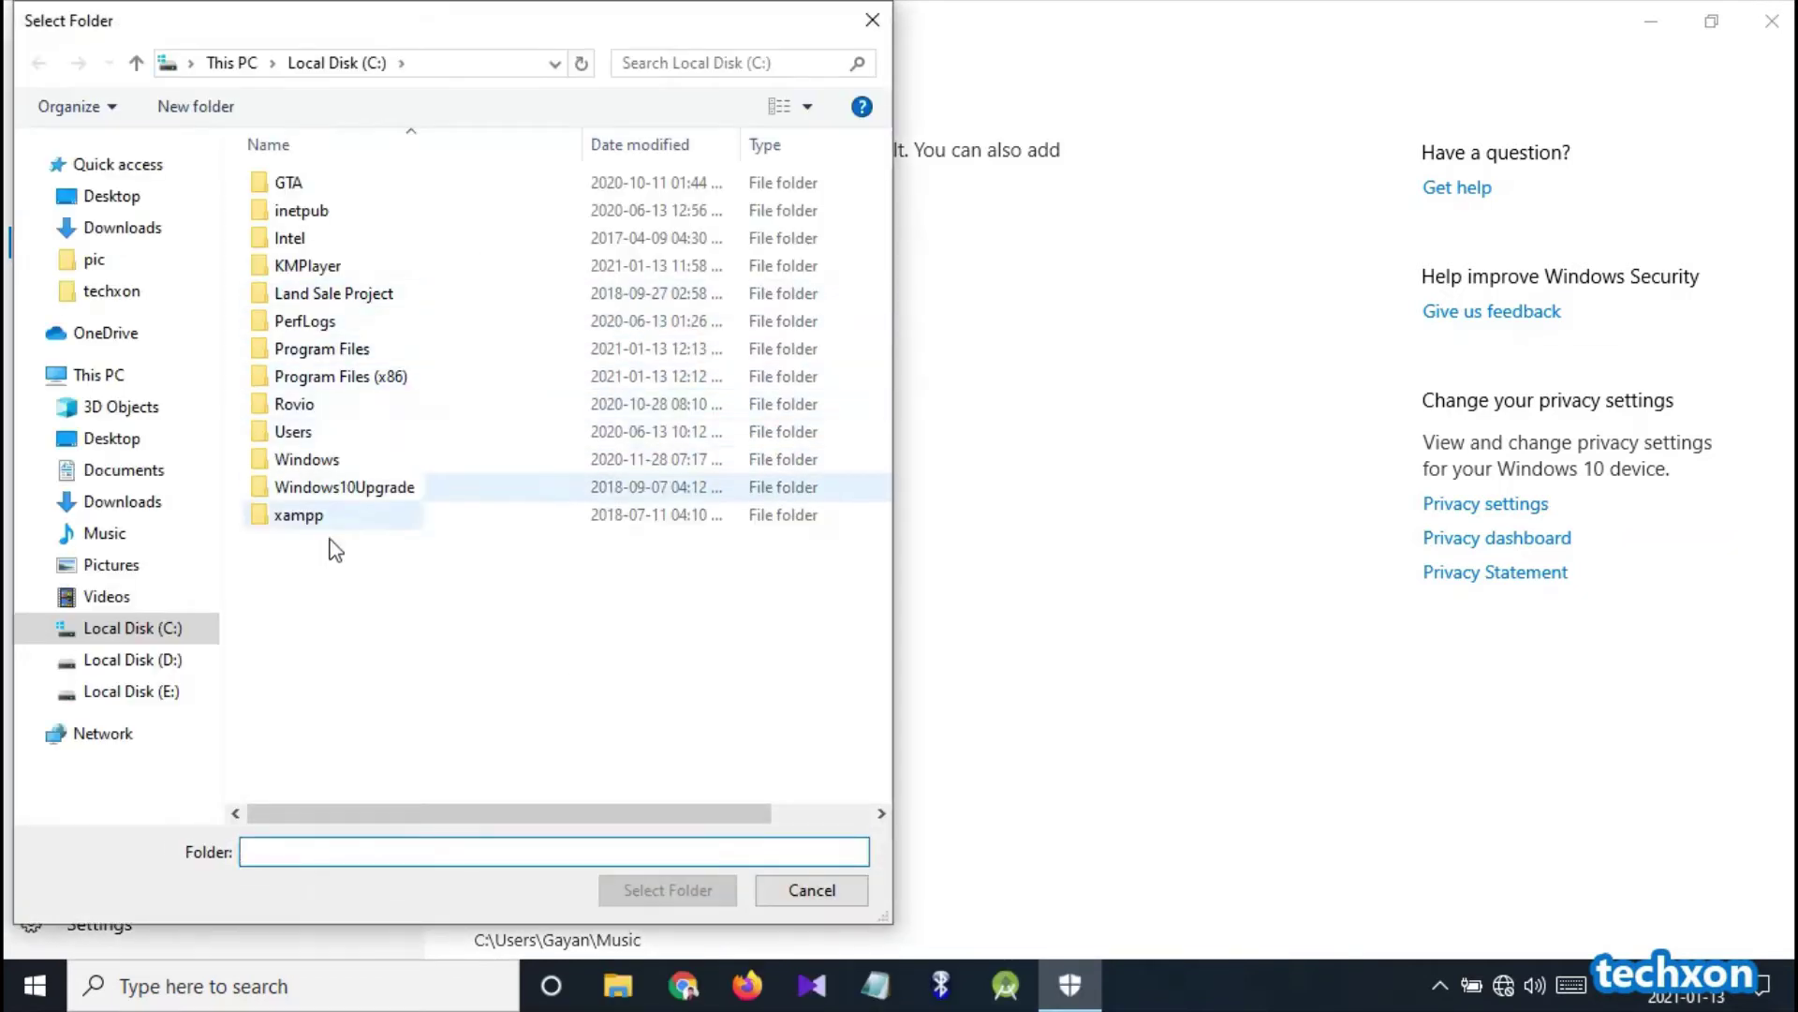
{"action": "mouse_move", "coordinate": [132, 627]}
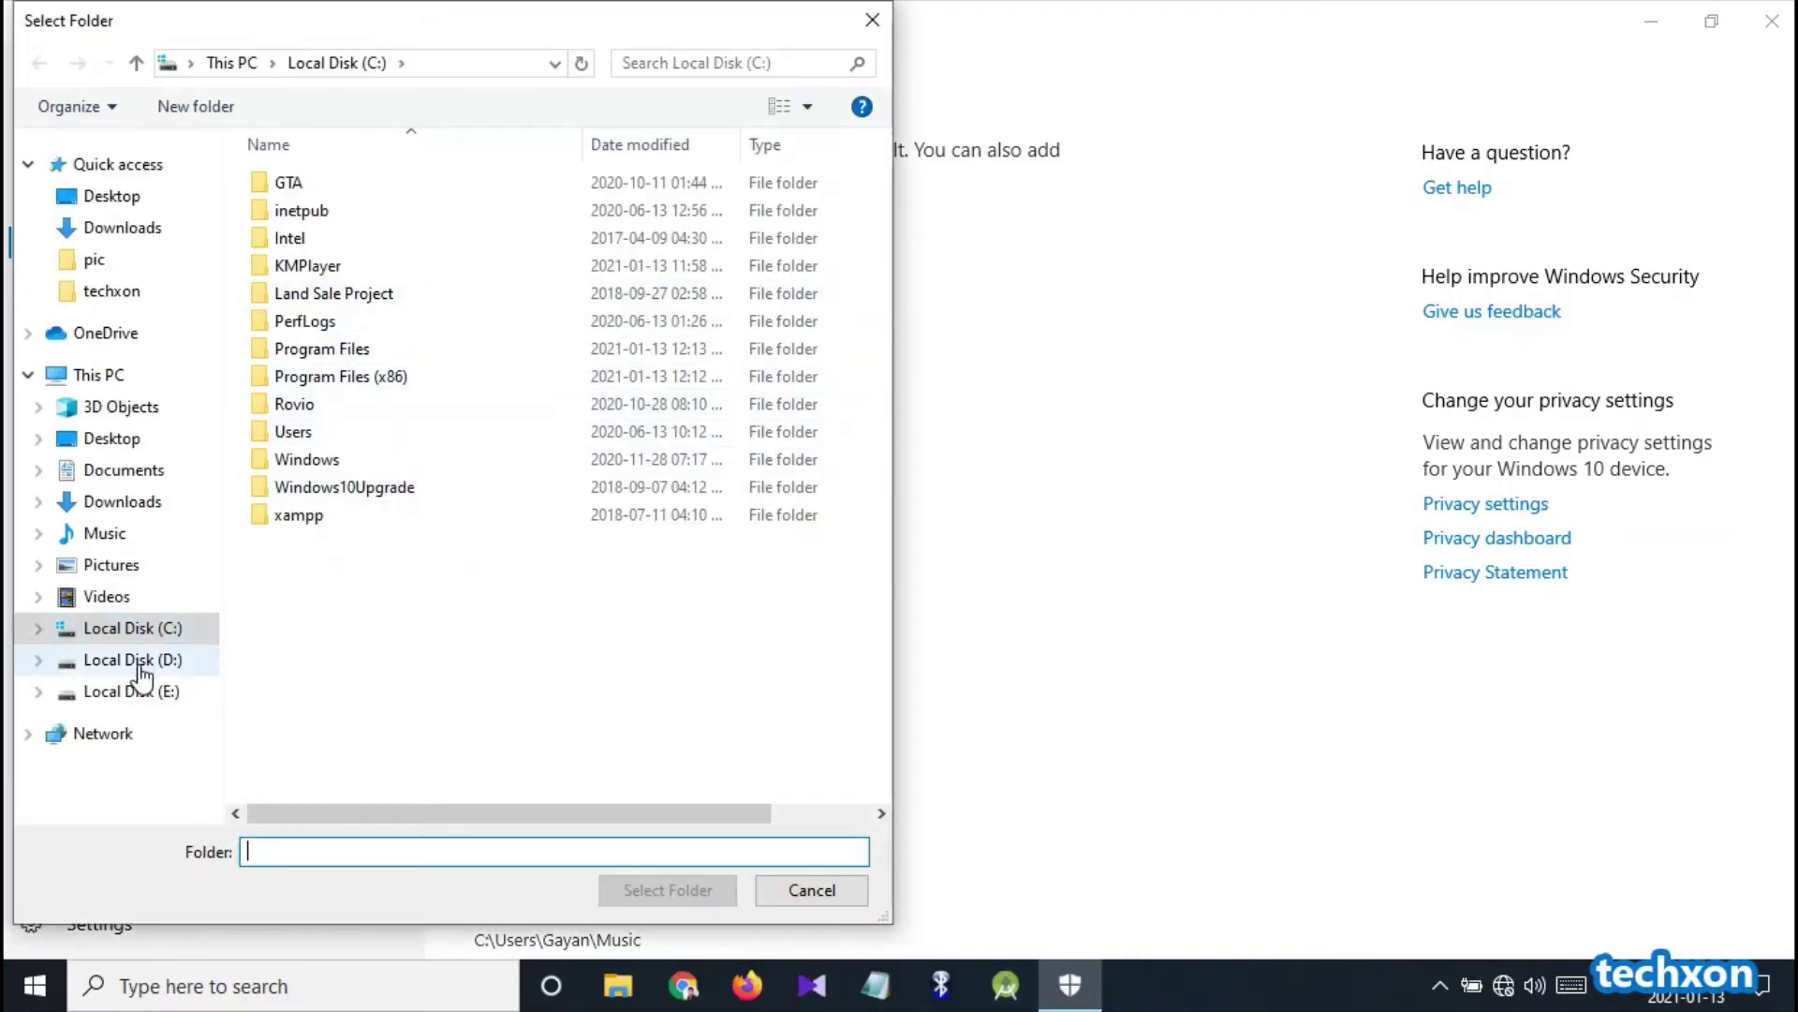
{"action": "left_click", "coordinate": [142, 676]}
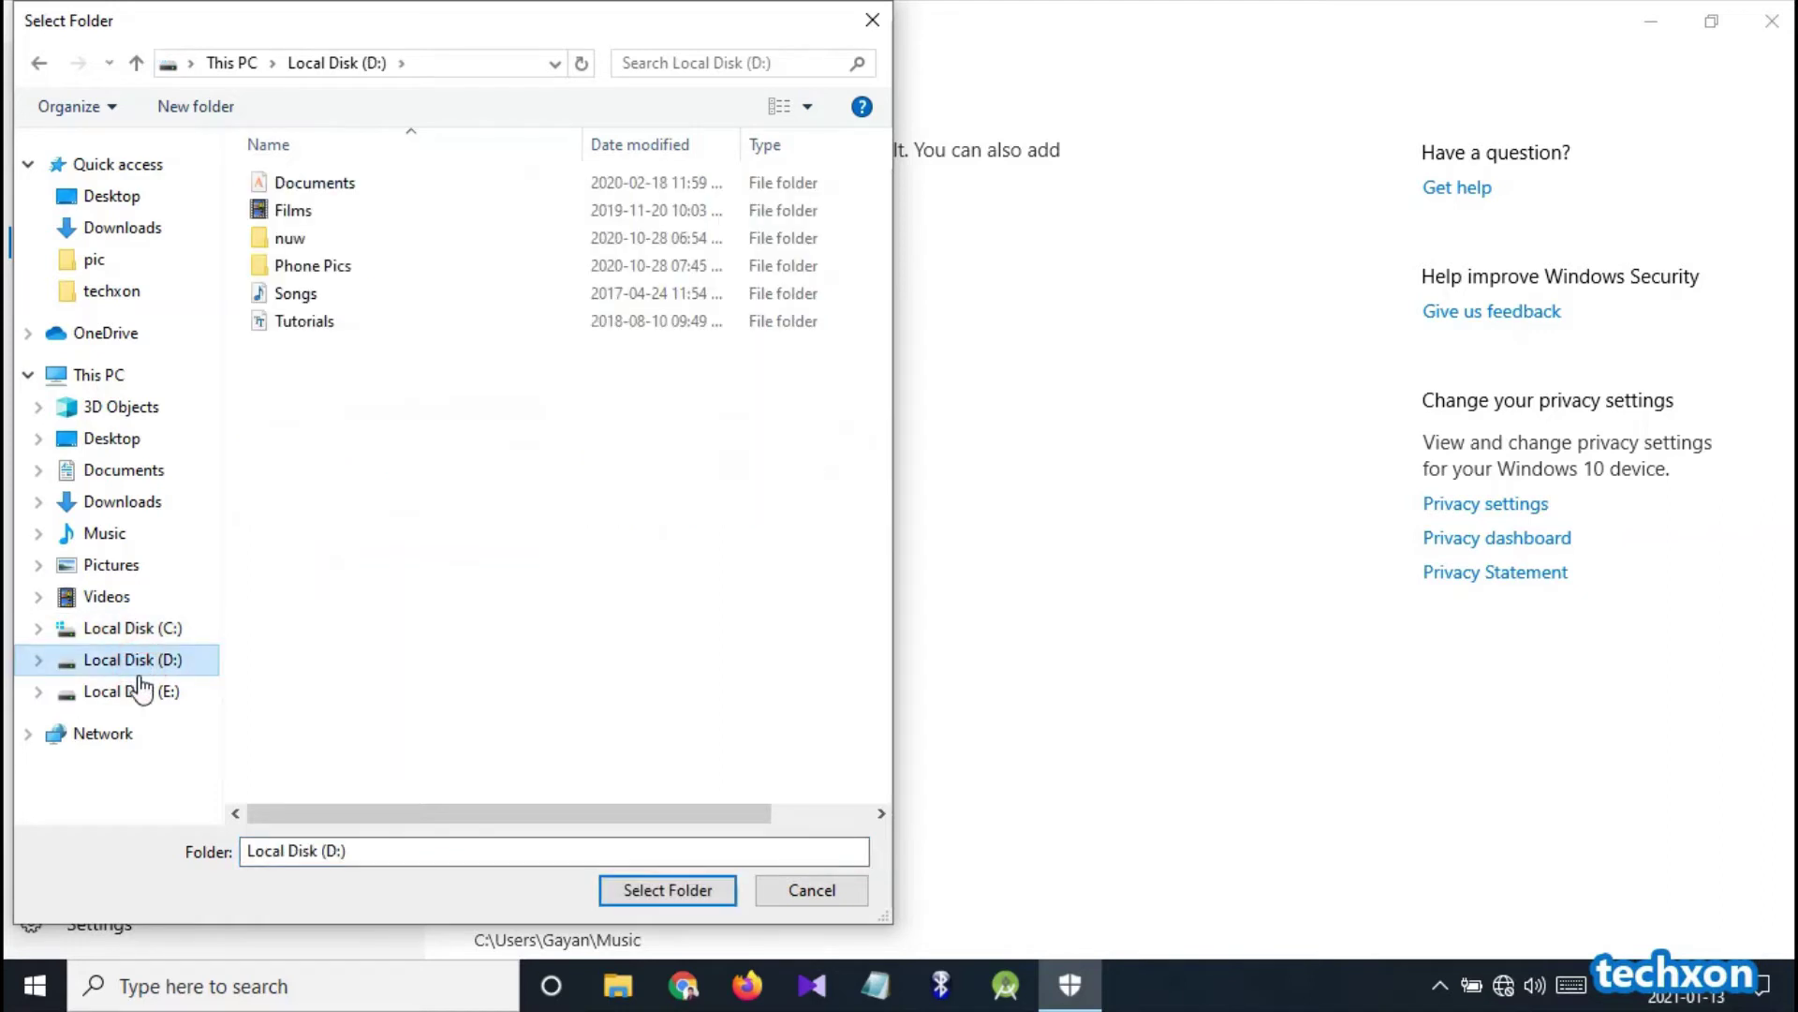
{"action": "left_click", "coordinate": [140, 694]}
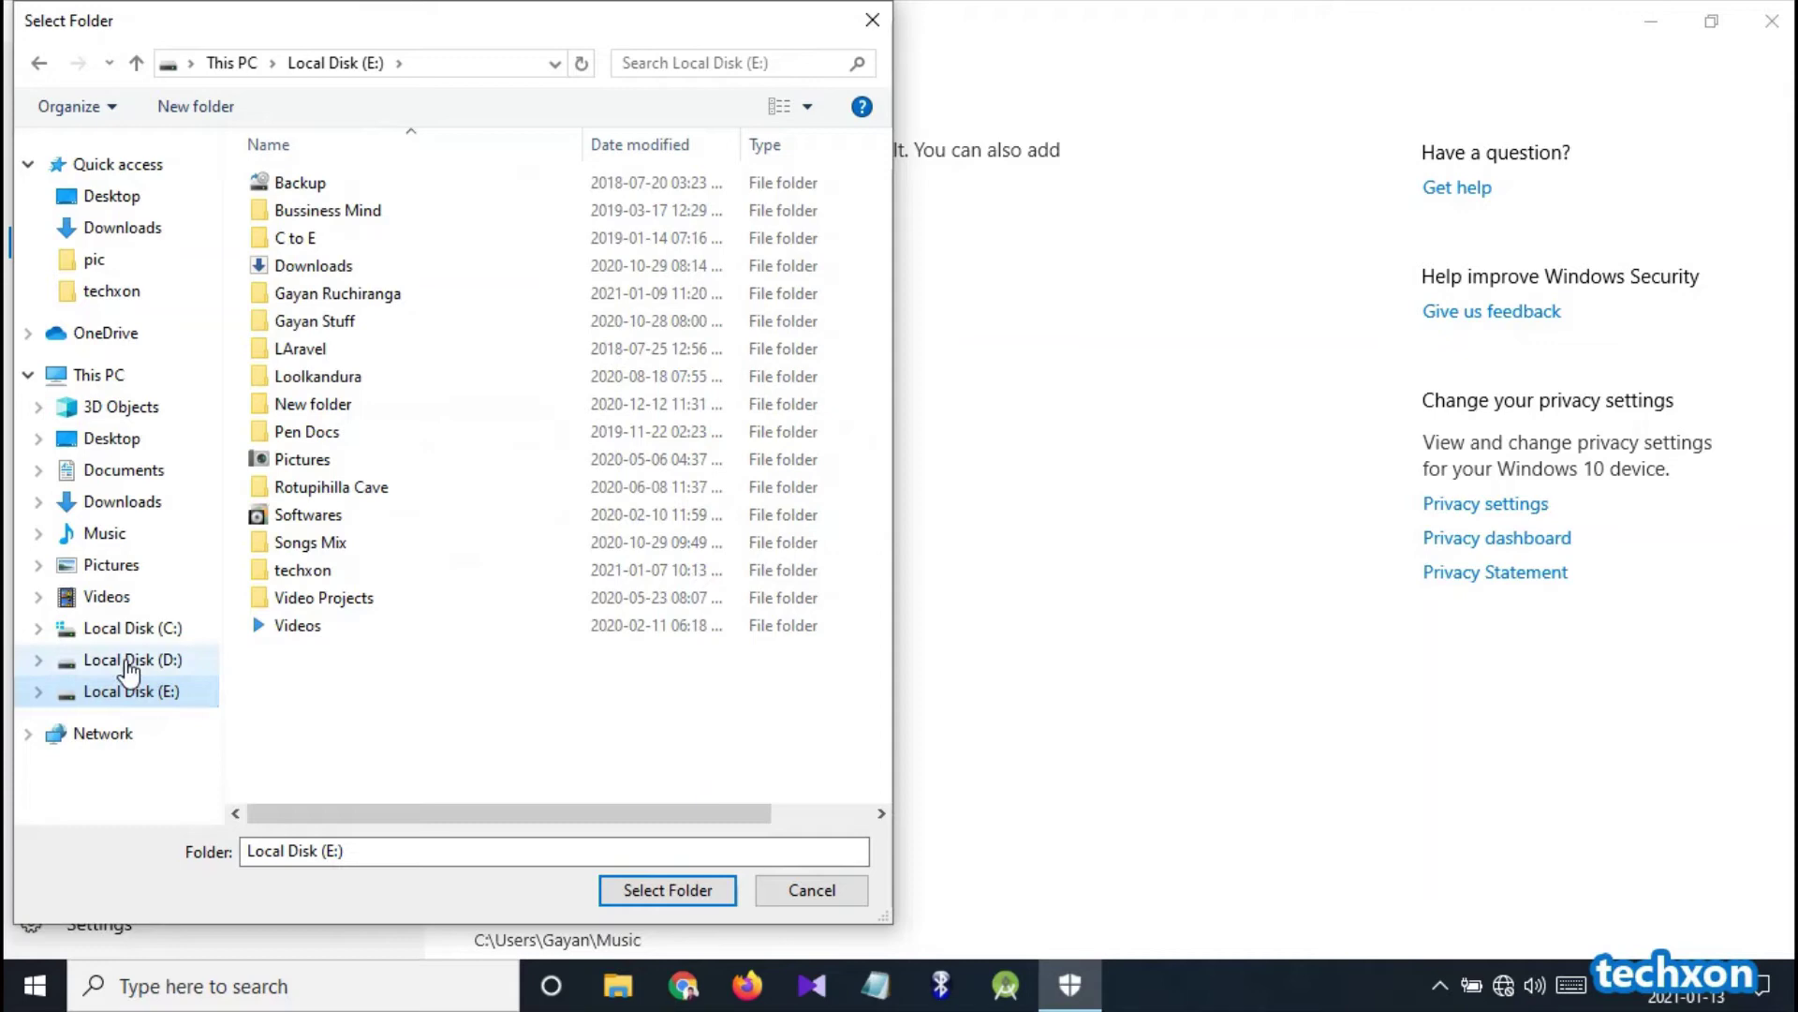
{"action": "left_click", "coordinate": [128, 661]}
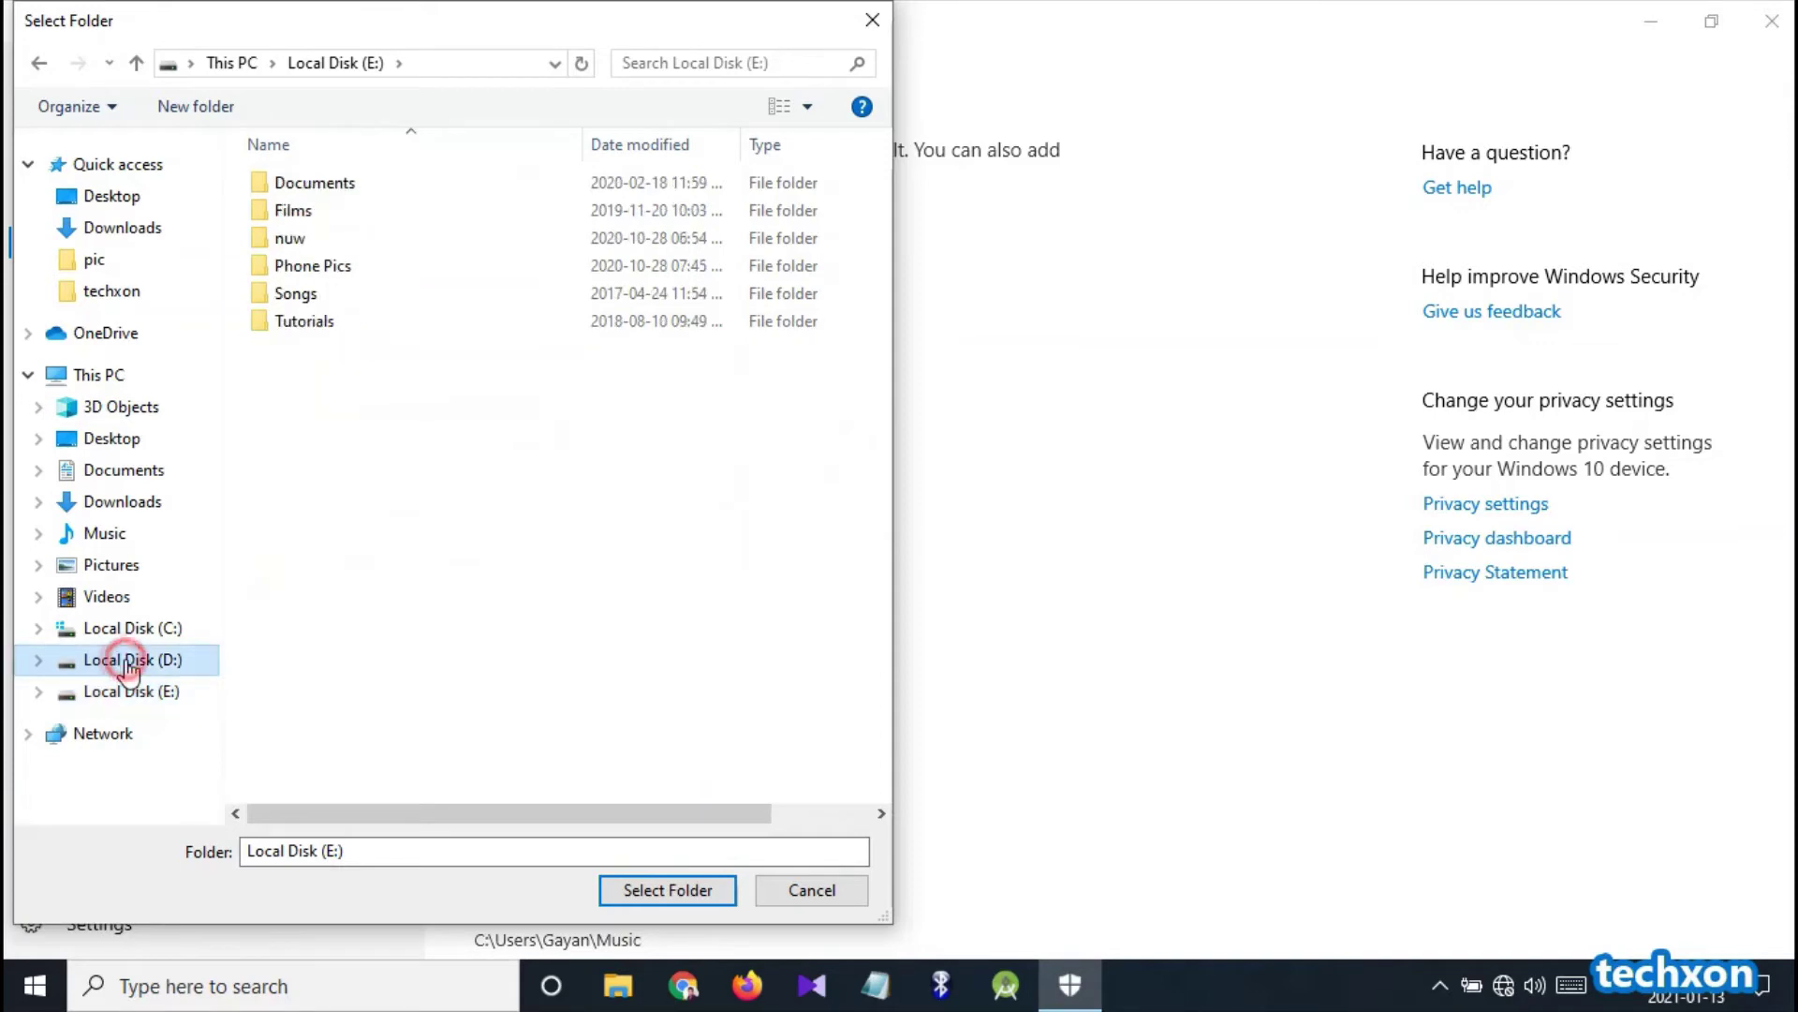
{"action": "left_click", "coordinate": [678, 899]}
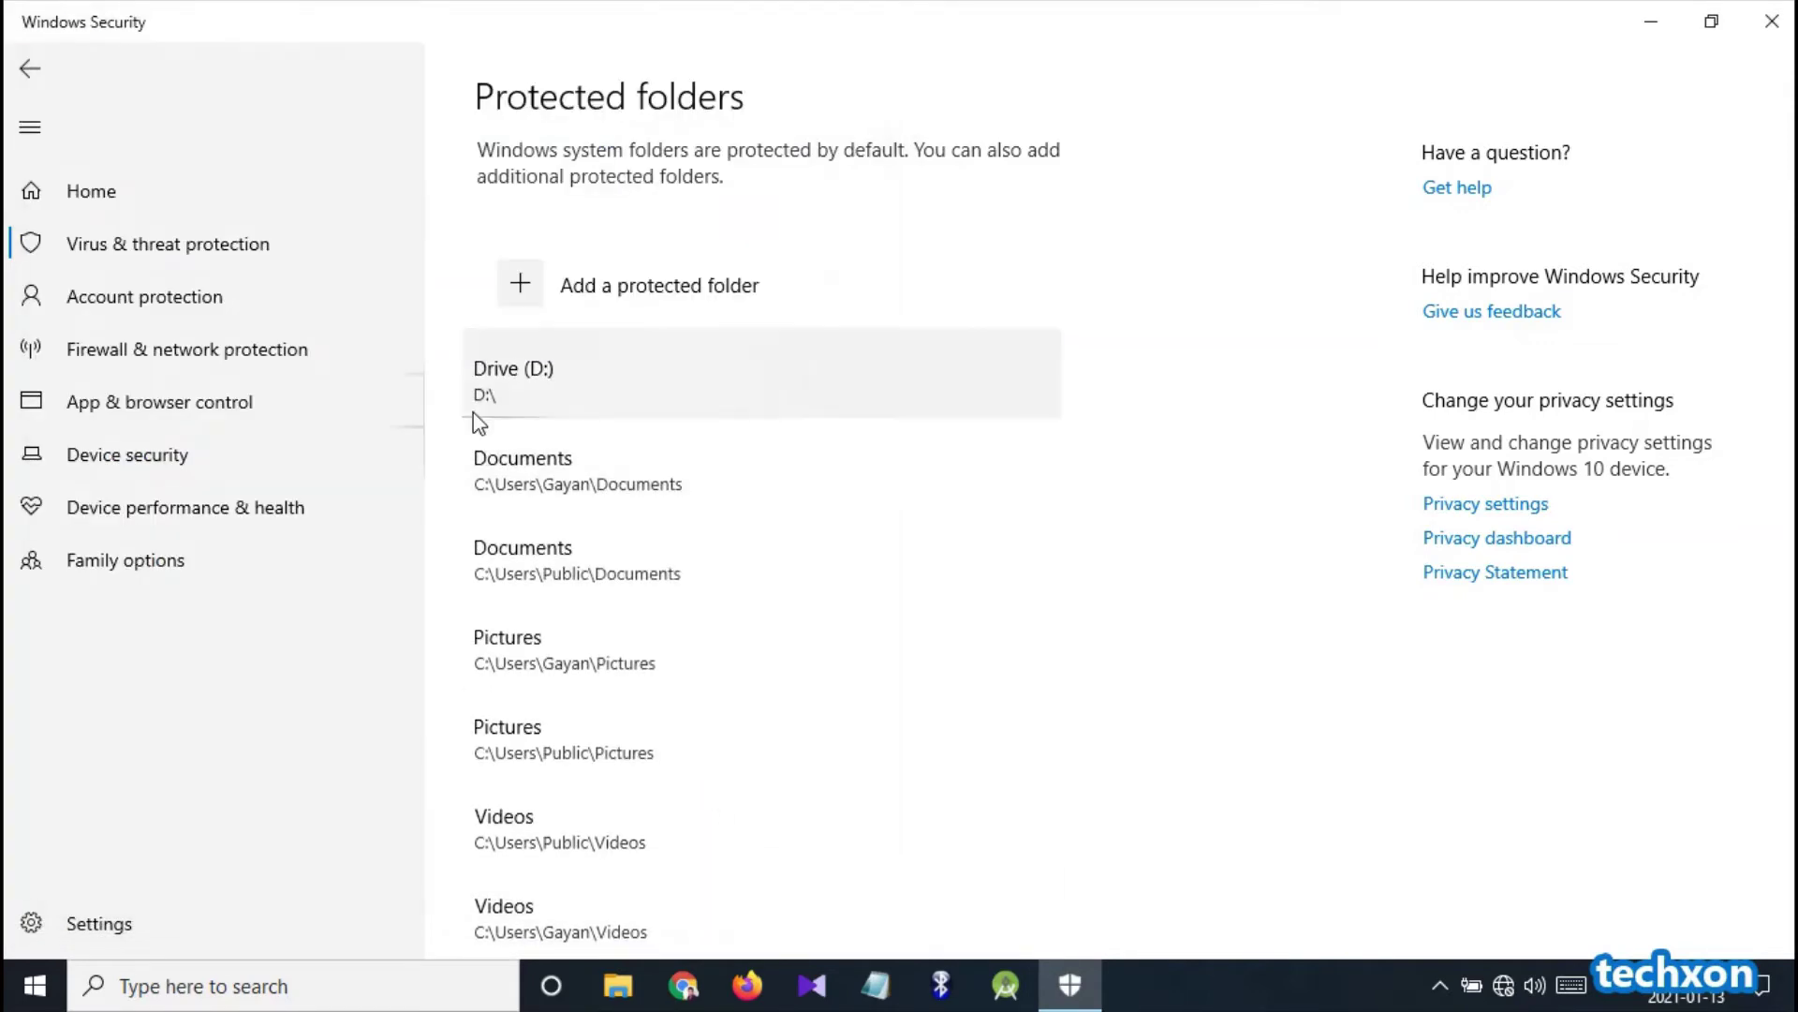
- Add Local Disk (E:) as a protected folder, then expand the Drive (E:) and Drive (D:) rows to check them
{"action": "left_click", "coordinate": [523, 287]}
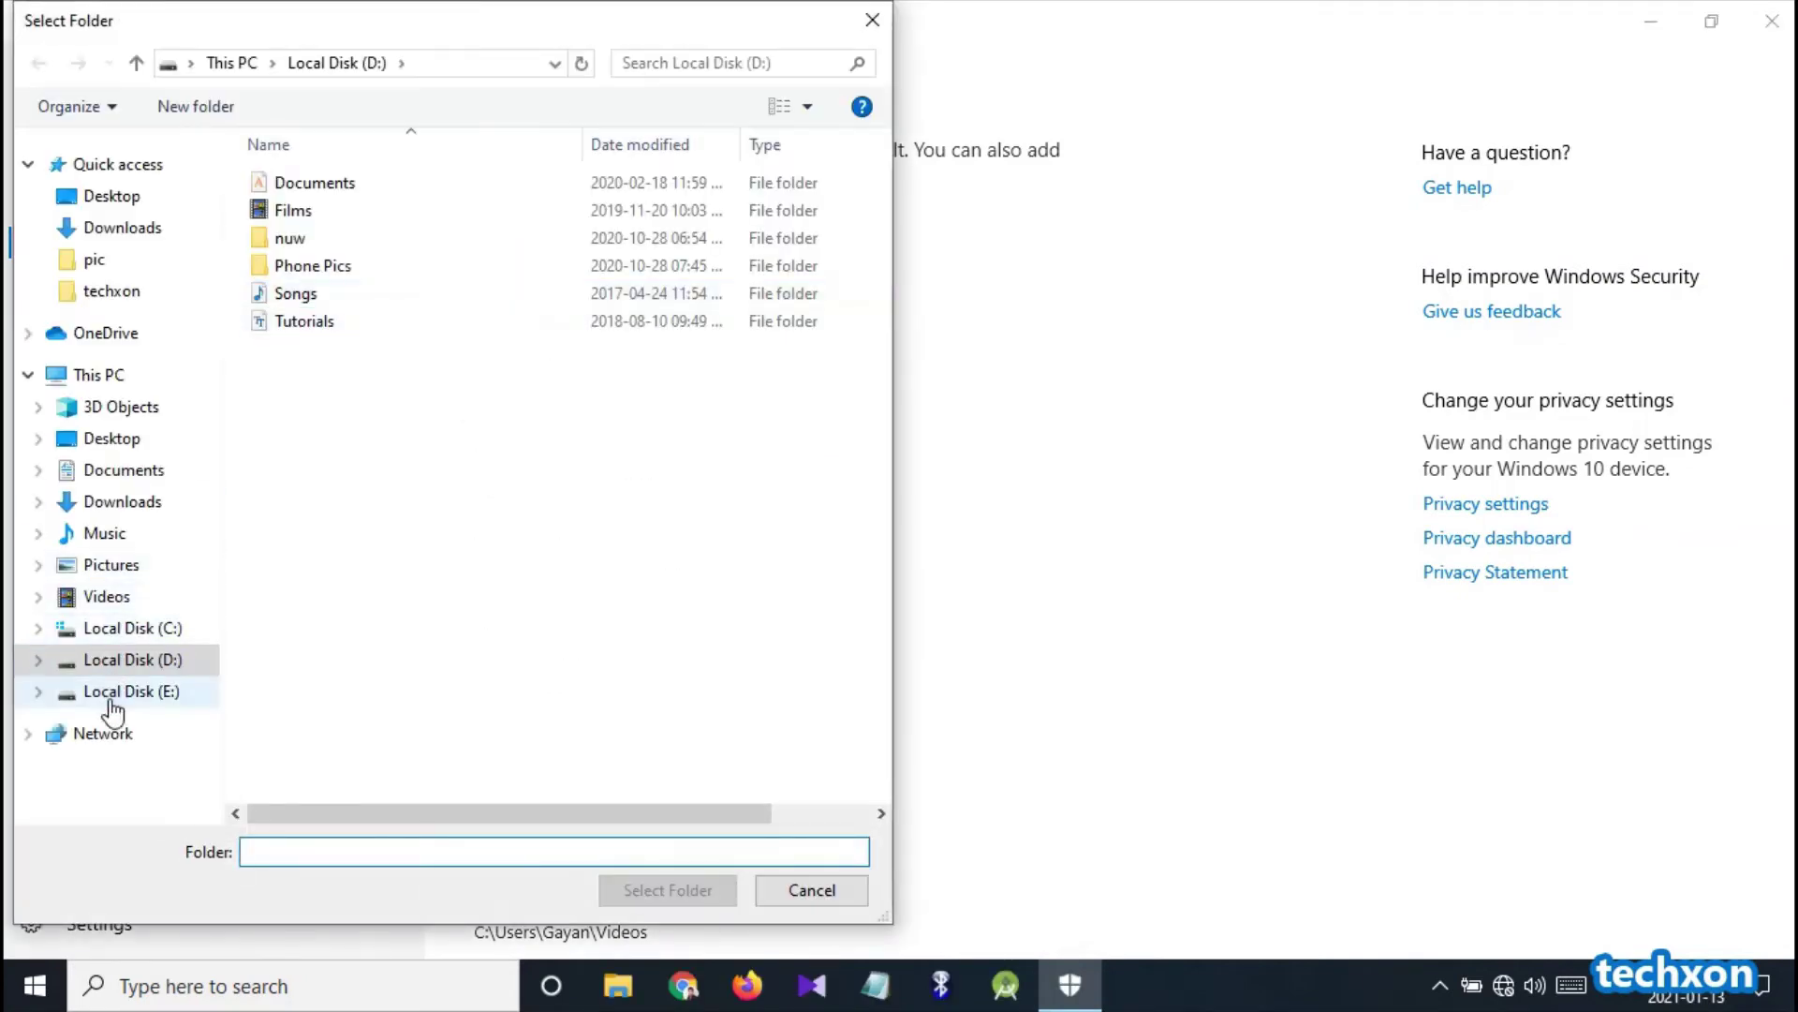
{"action": "left_click", "coordinate": [113, 696]}
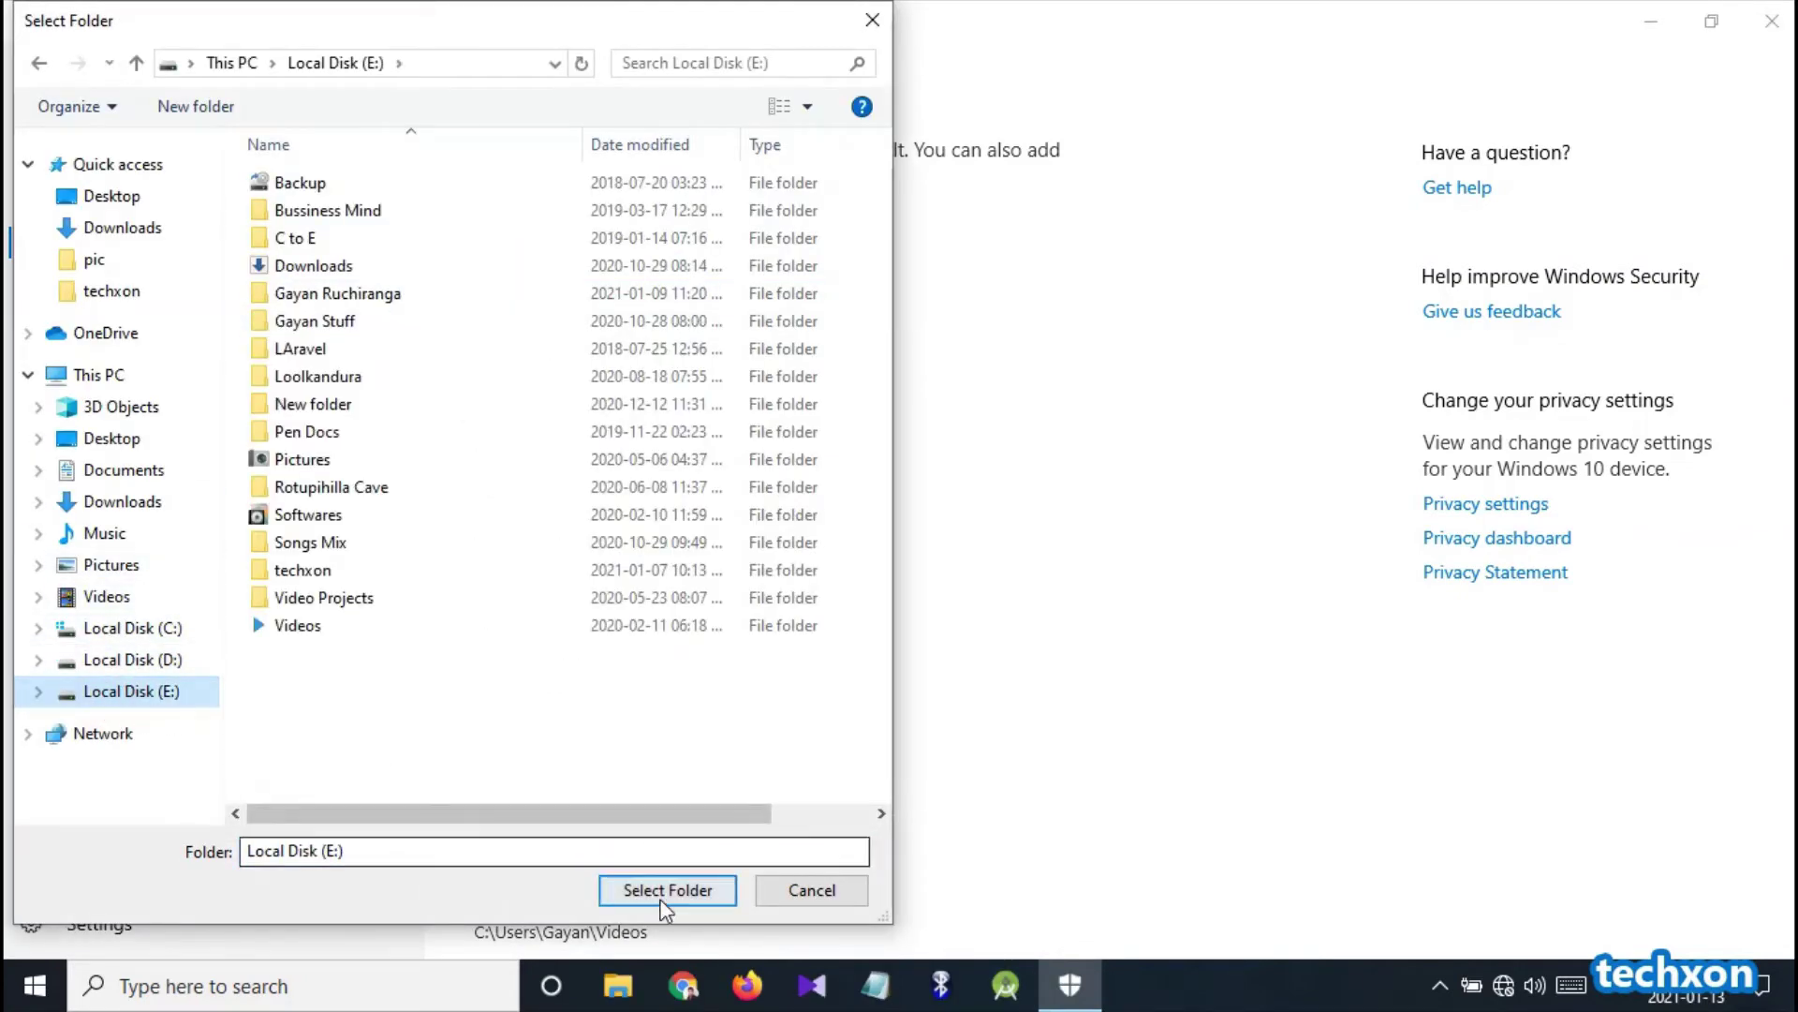
{"action": "left_click", "coordinate": [660, 889]}
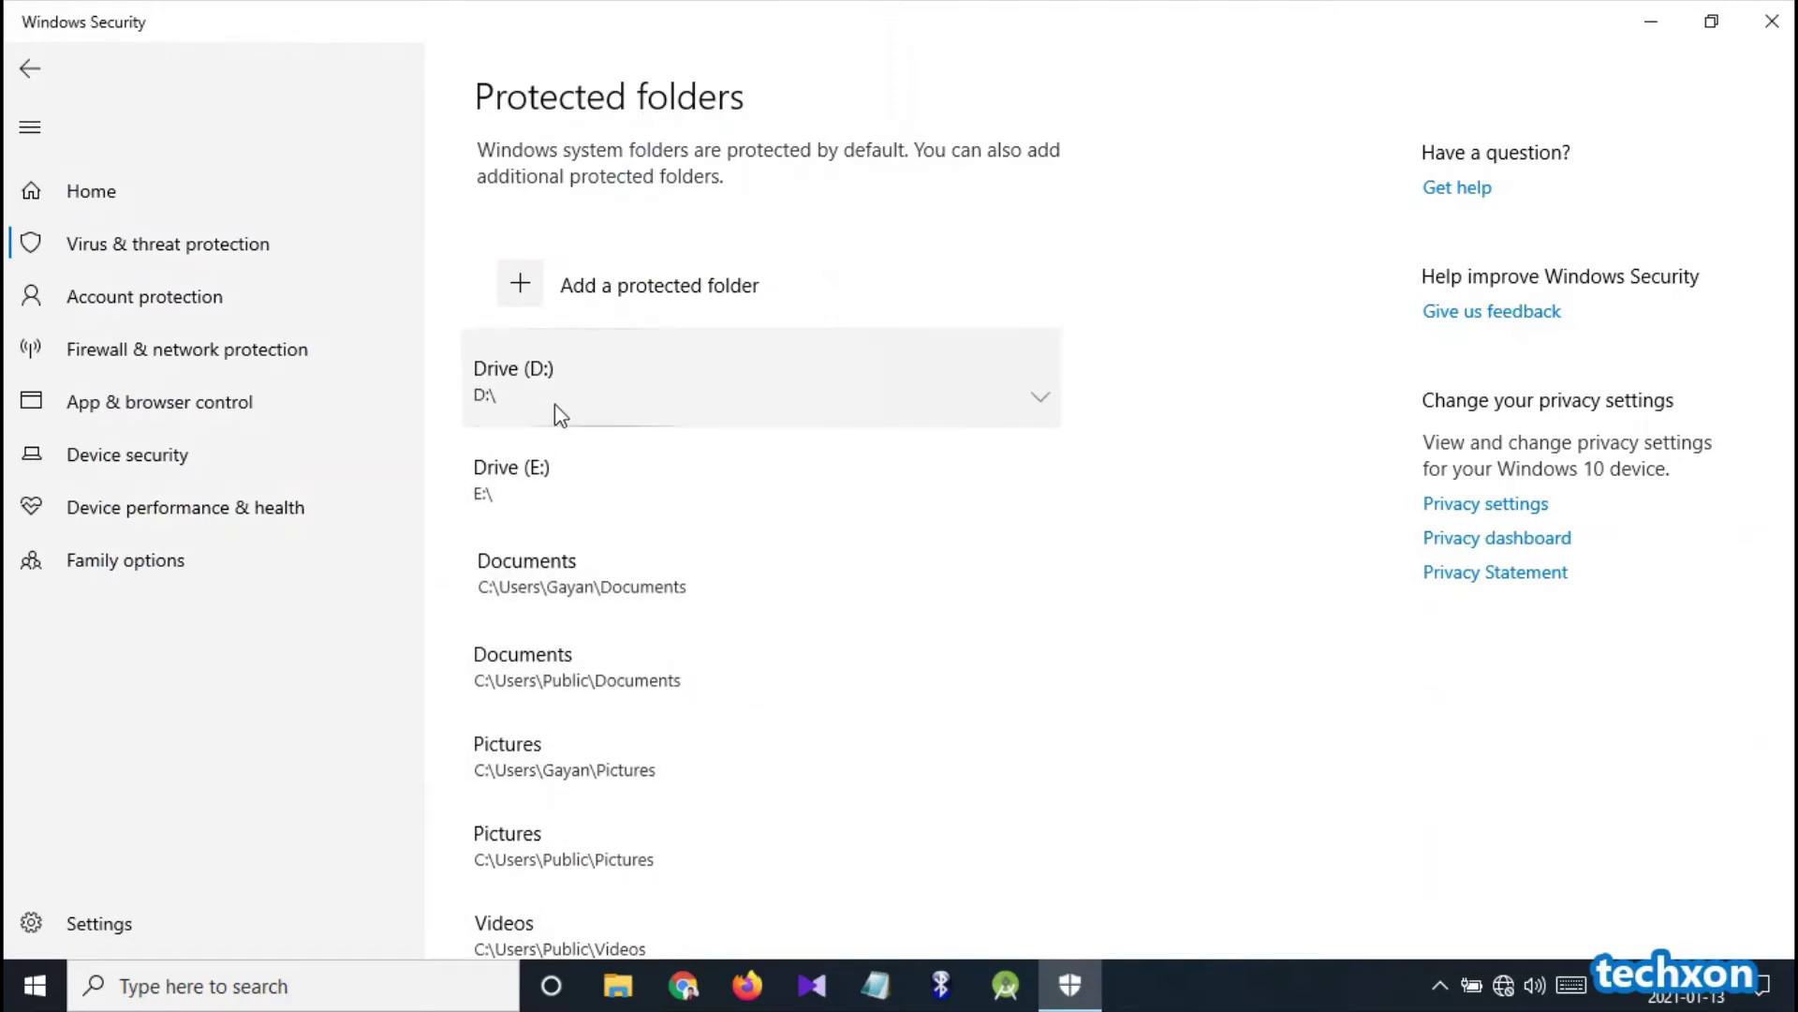
{"action": "left_click", "coordinate": [1036, 488]}
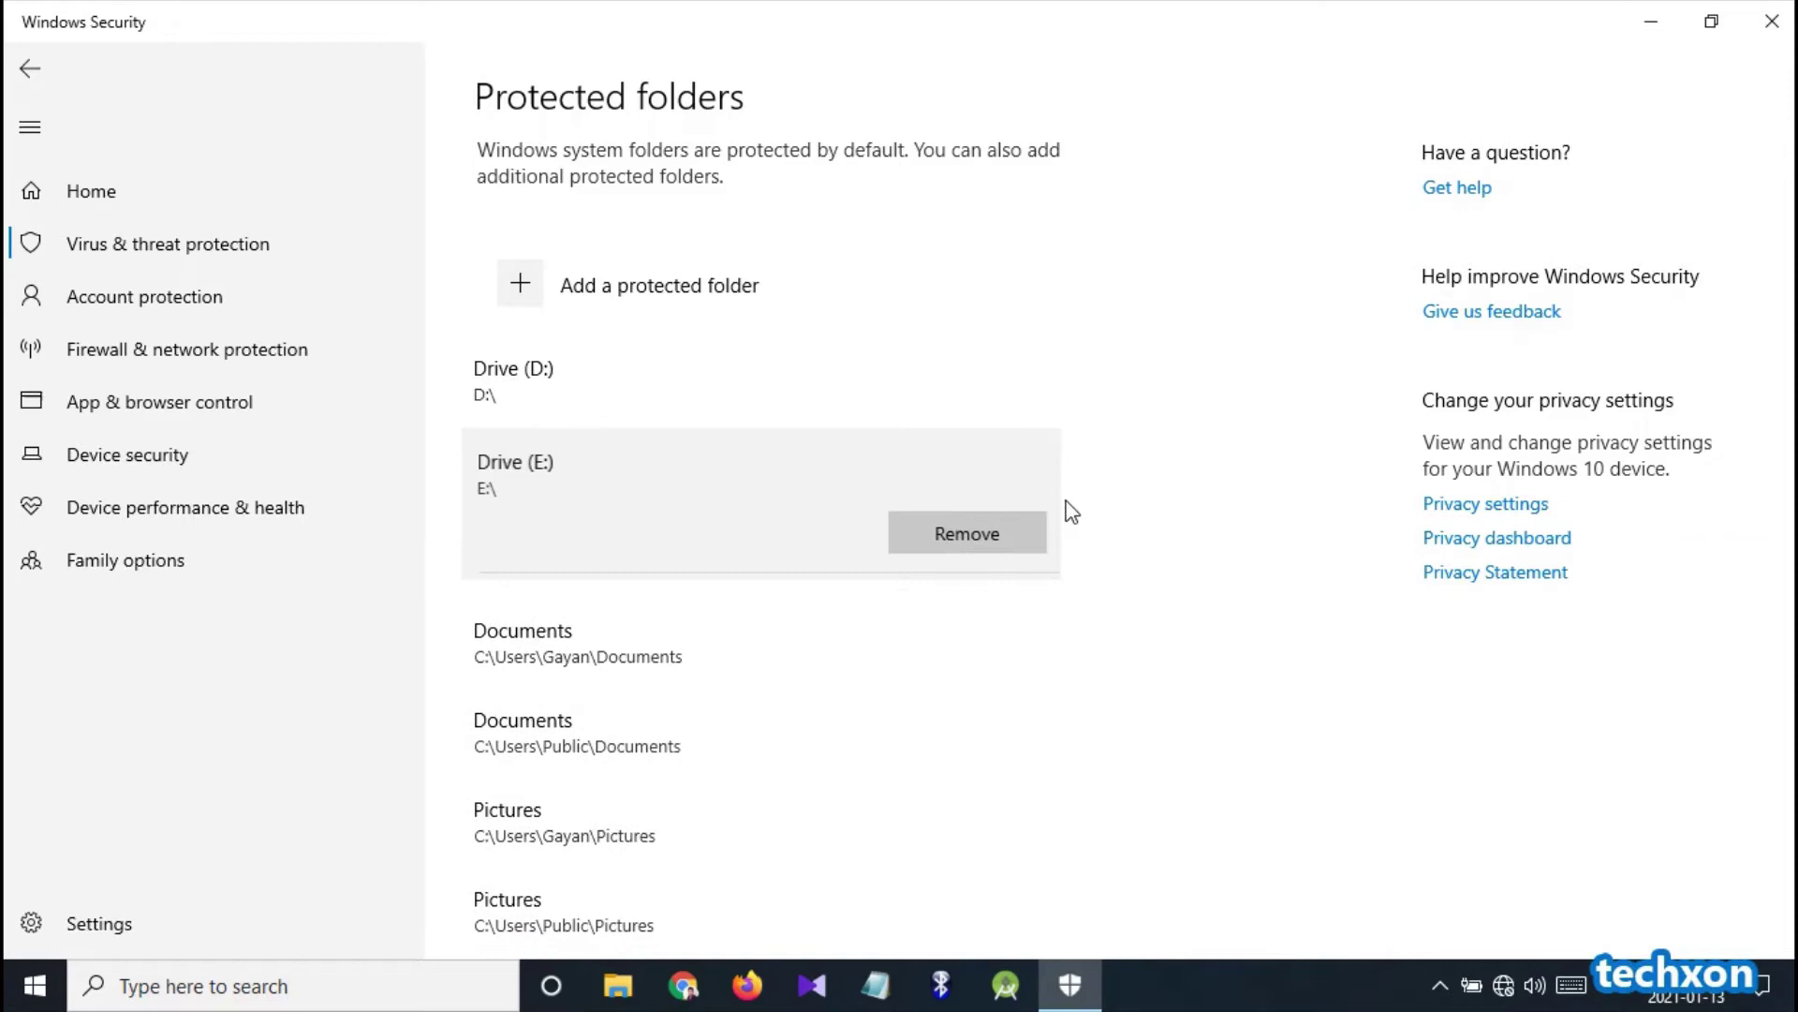
{"action": "left_click", "coordinate": [1037, 493]}
{"action": "left_click", "coordinate": [1040, 408]}
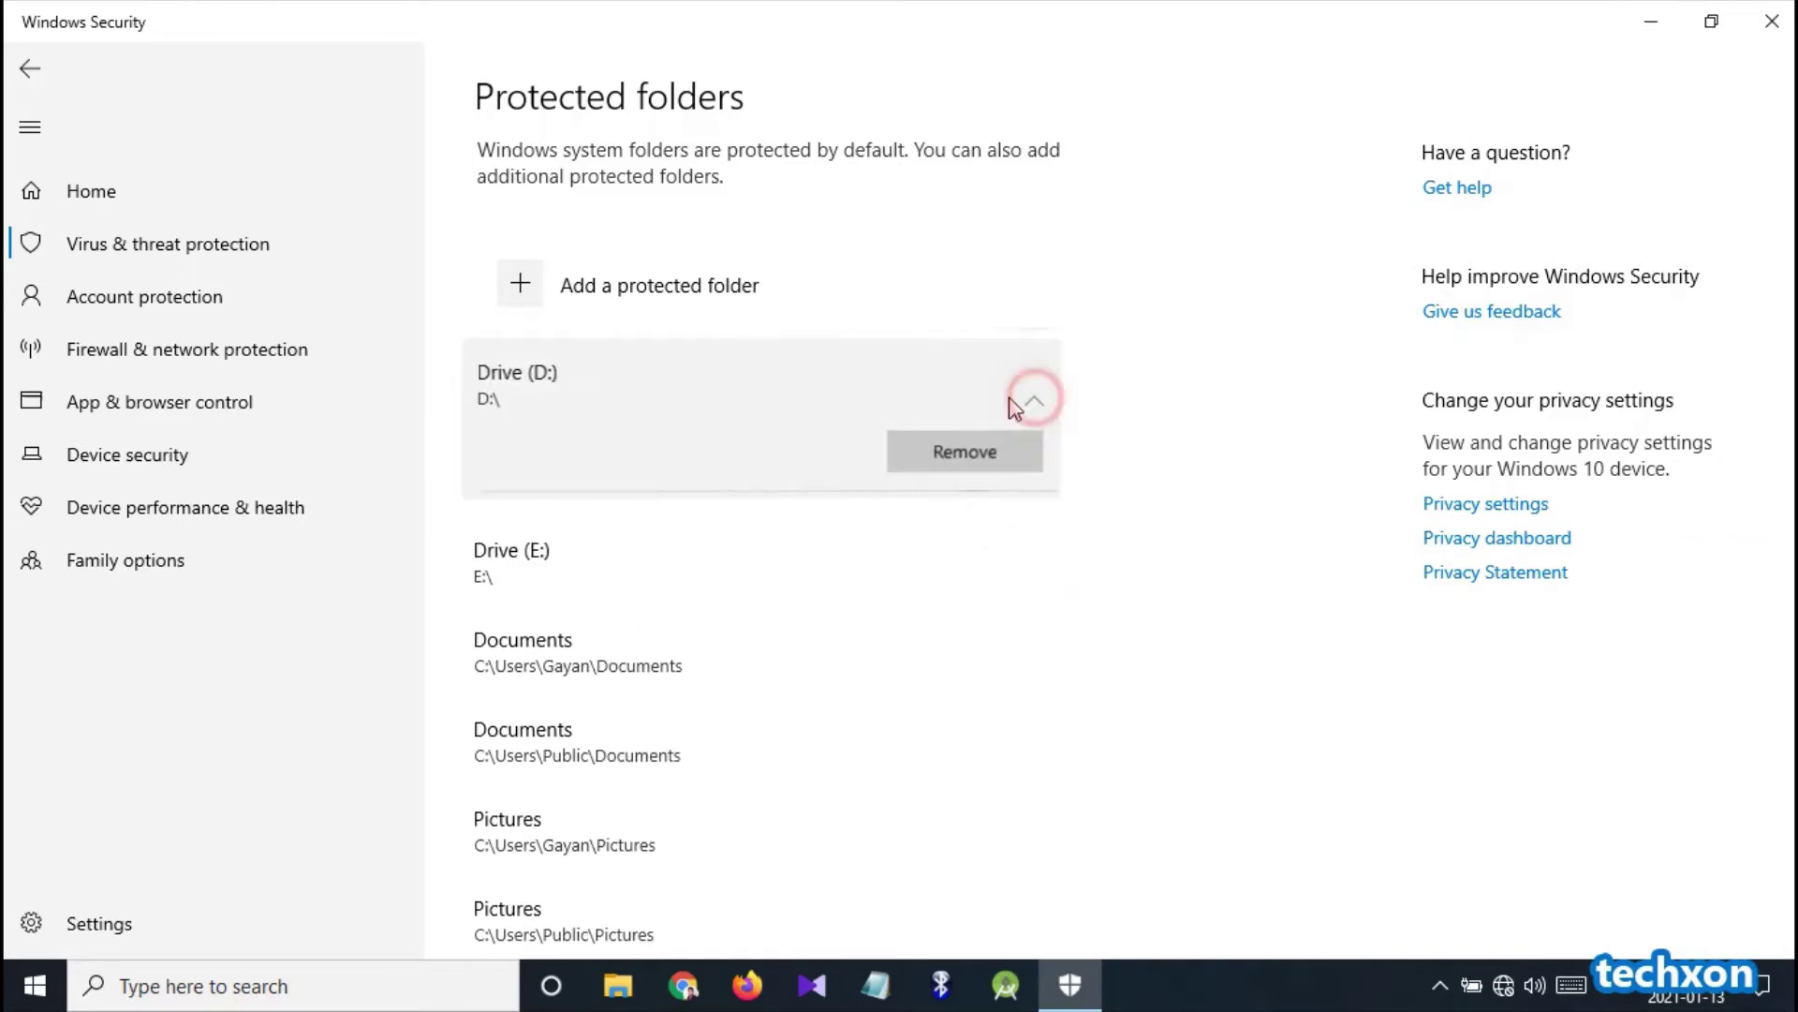
{"action": "left_click", "coordinate": [1034, 401]}
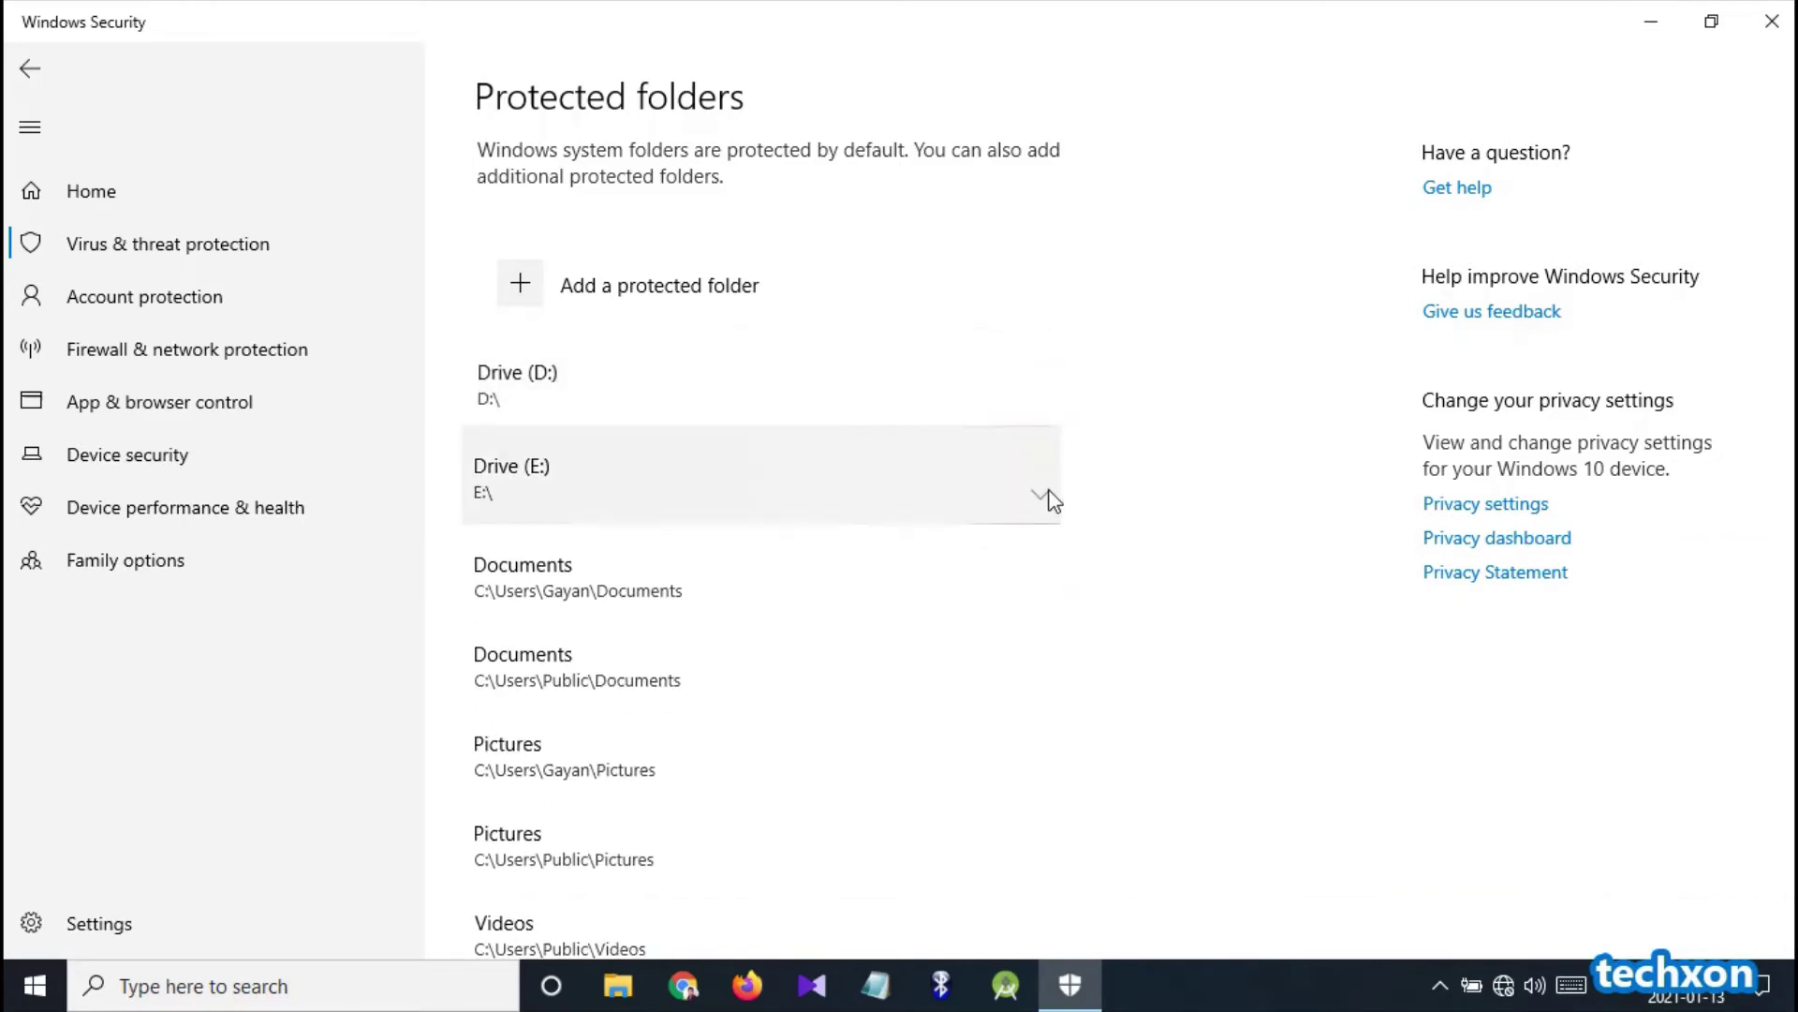
- Remove the Drive (E:) entry from protected folders and confirm with OK
{"action": "left_click", "coordinate": [1042, 495]}
{"action": "left_click", "coordinate": [963, 546]}
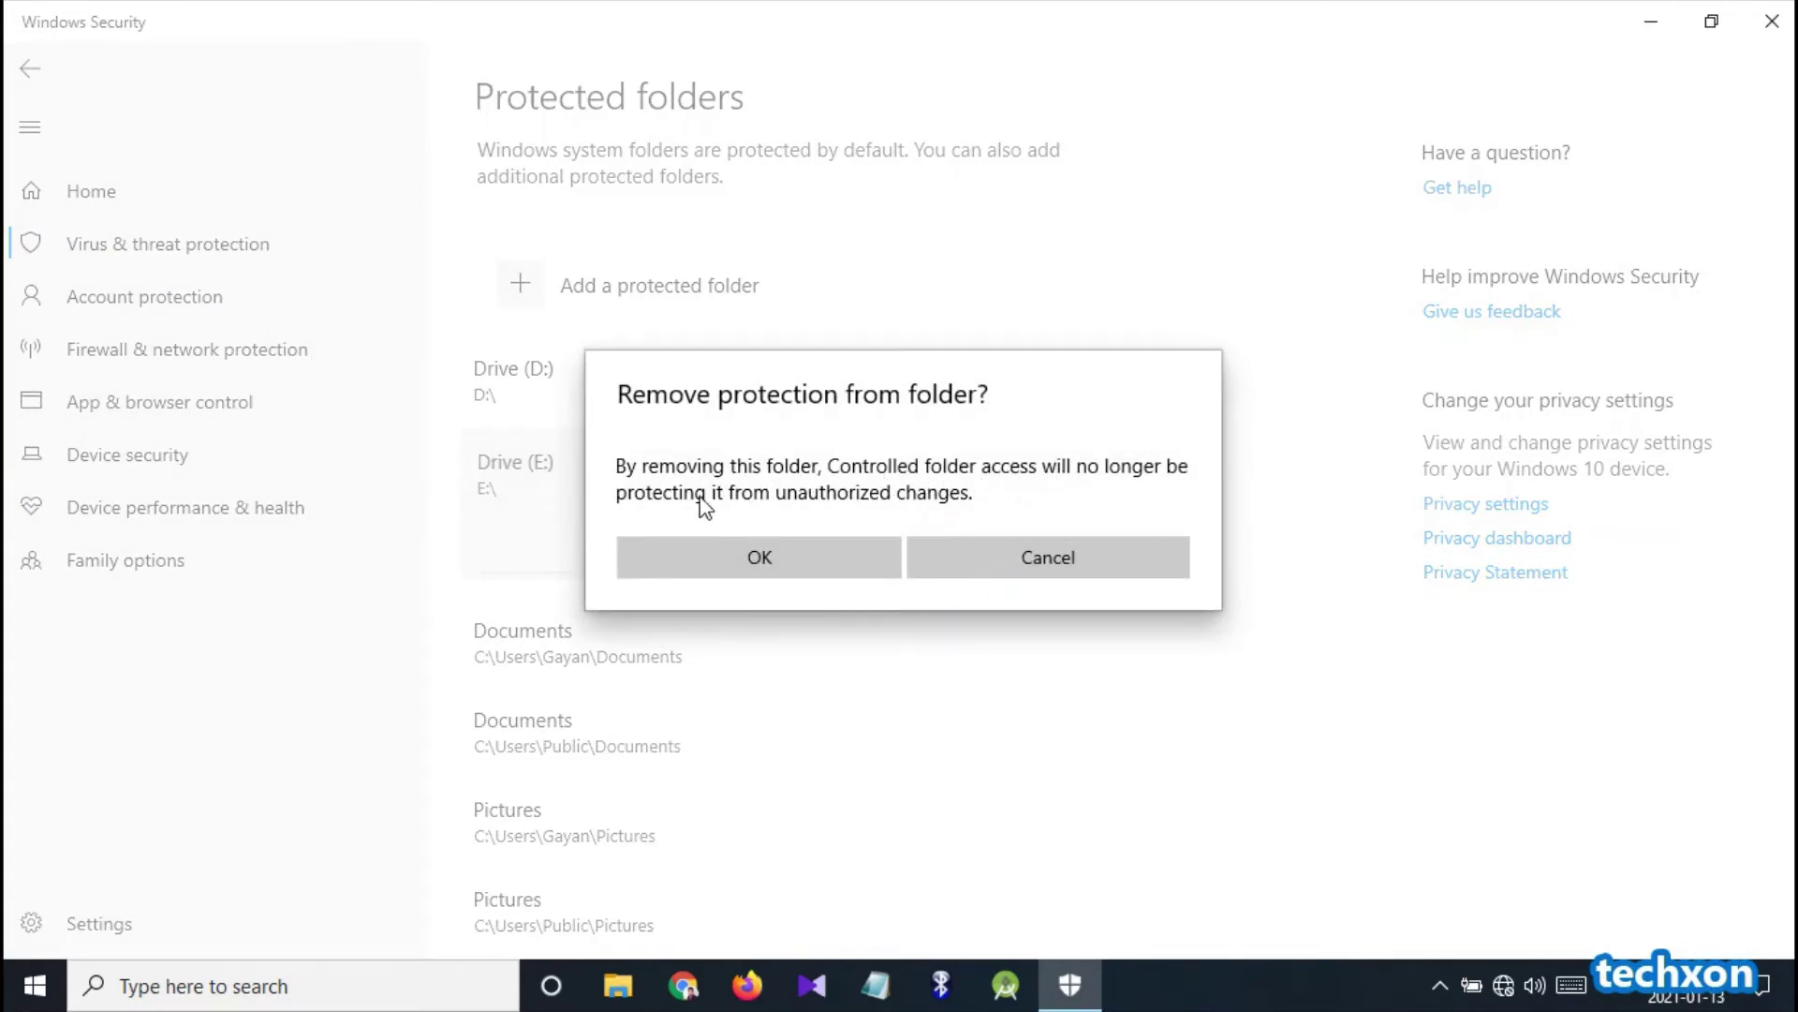
{"action": "left_click", "coordinate": [756, 557]}
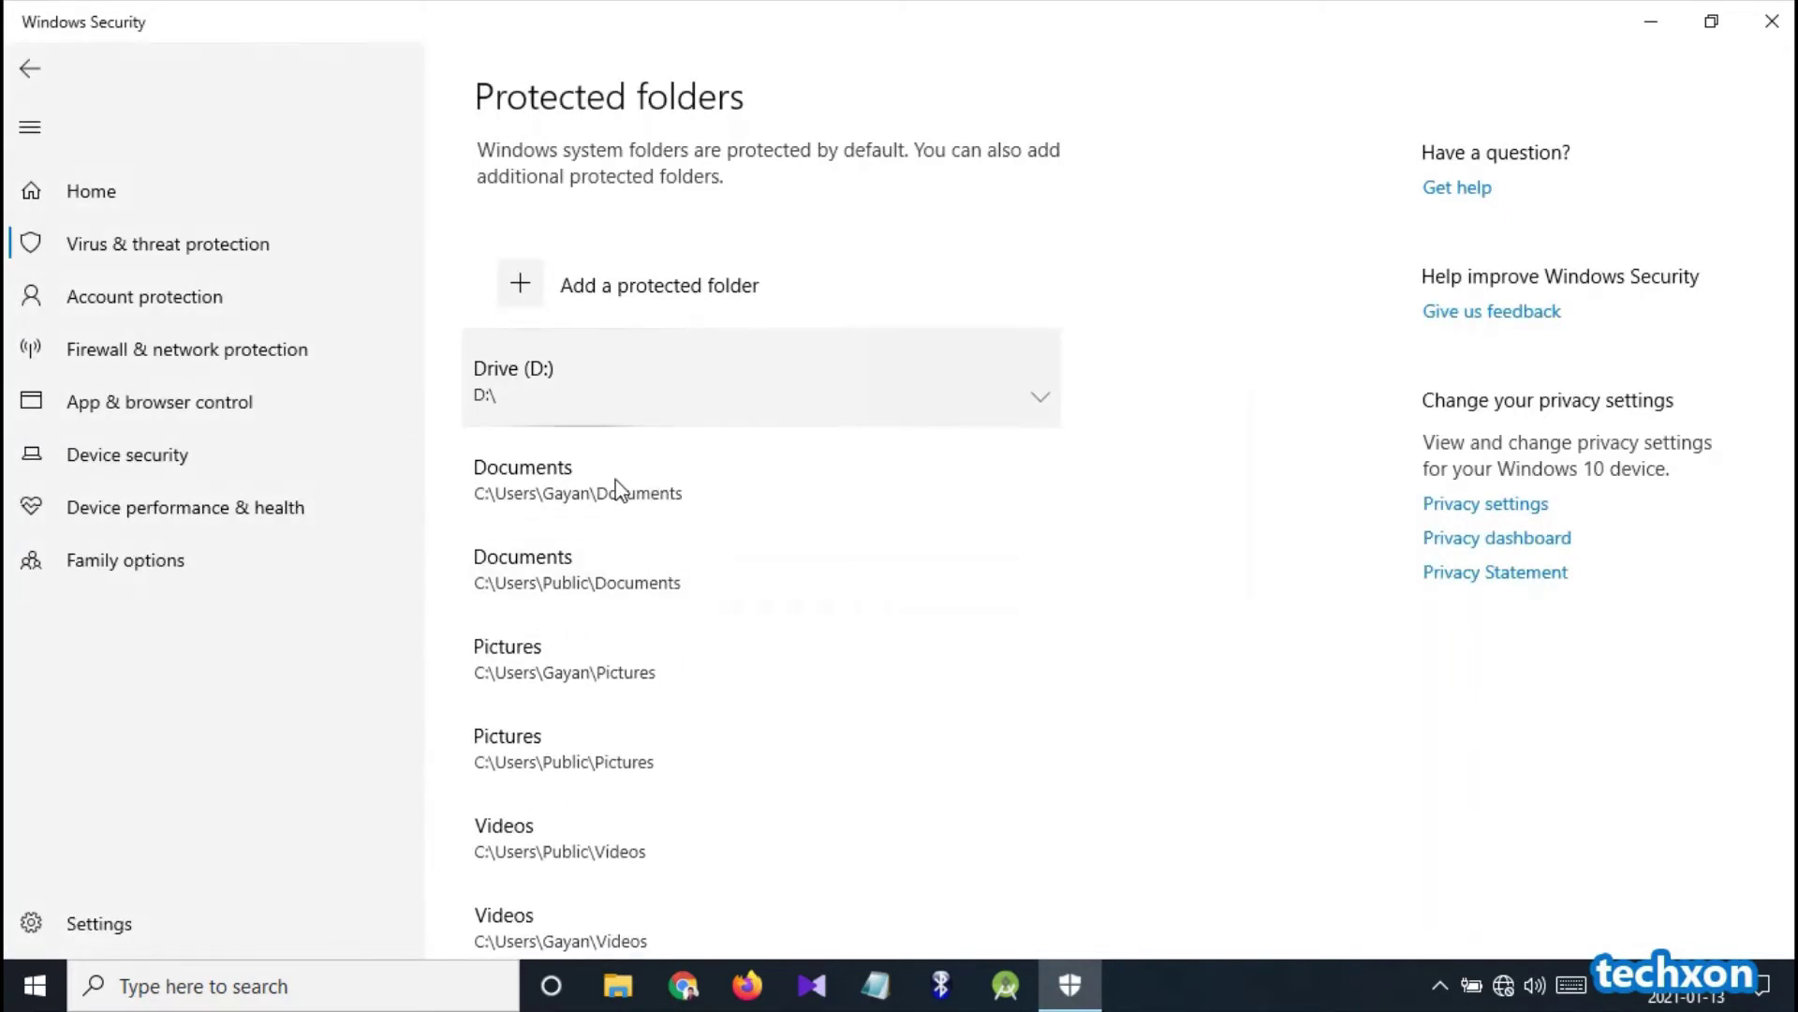
- Protect the whole Local Disk (E:) drive again via 'Add a protected folder'
{"action": "left_click", "coordinate": [532, 290]}
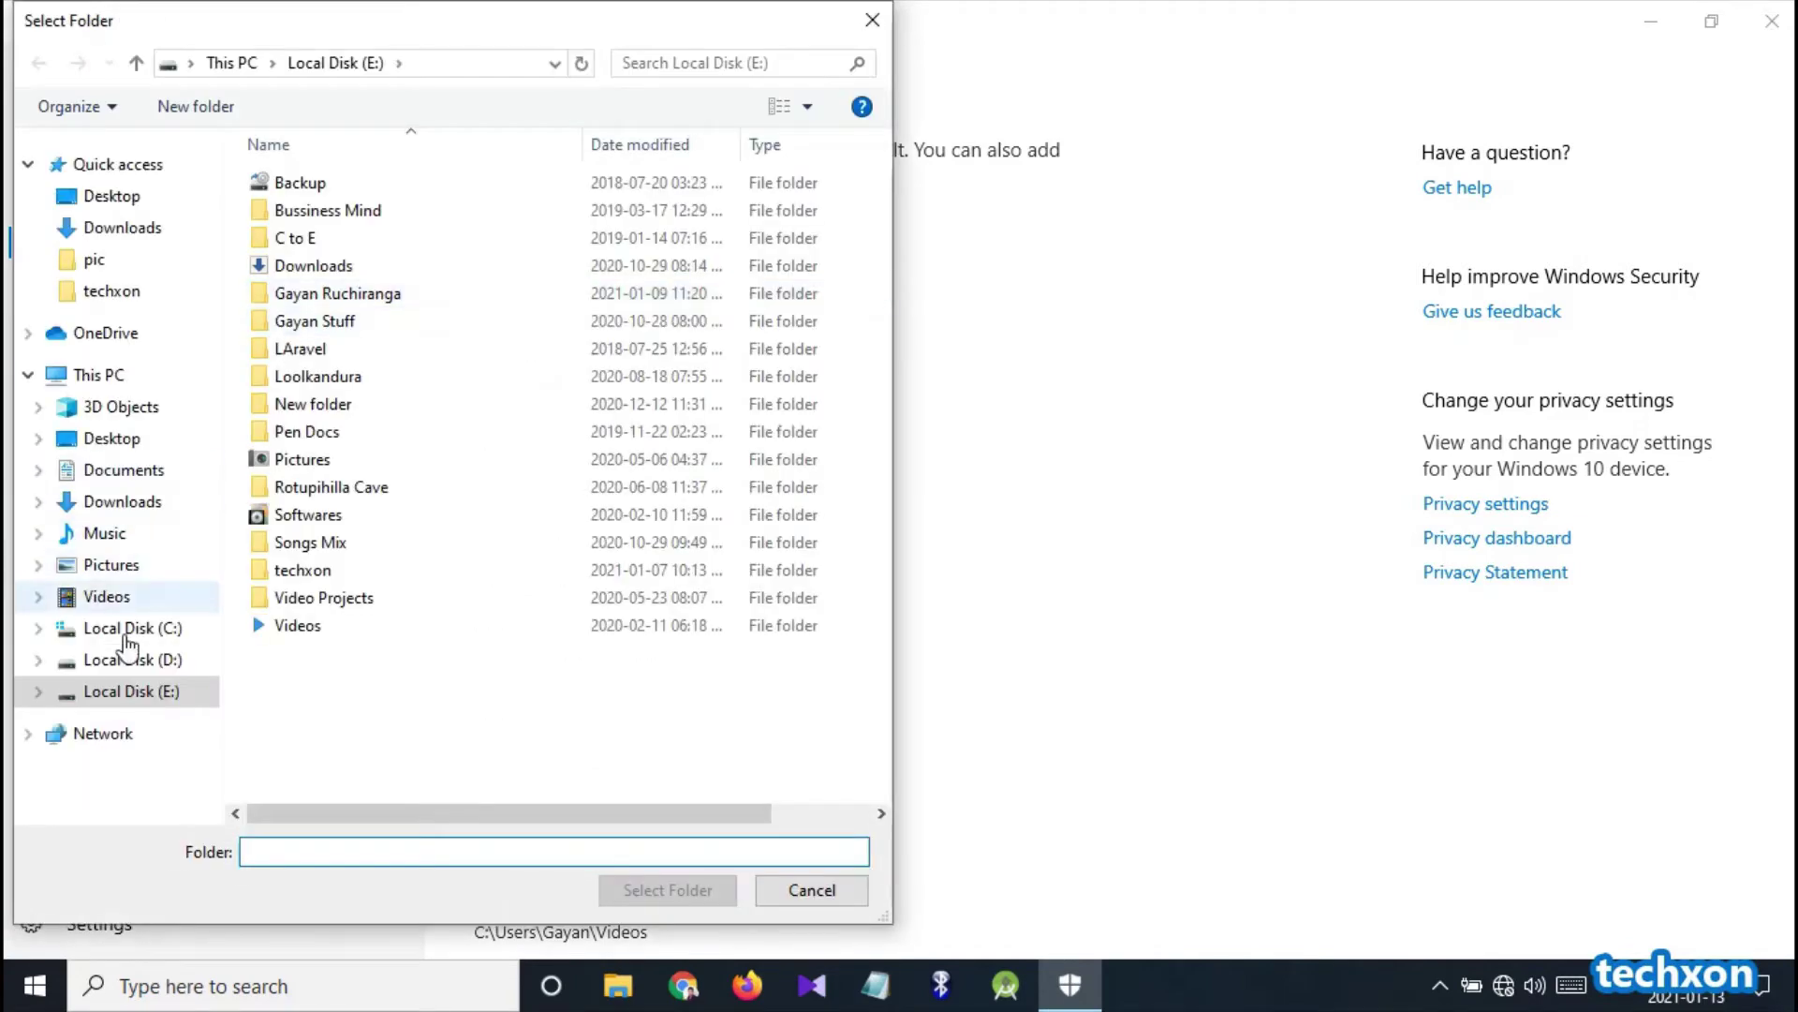
{"action": "left_click", "coordinate": [145, 696]}
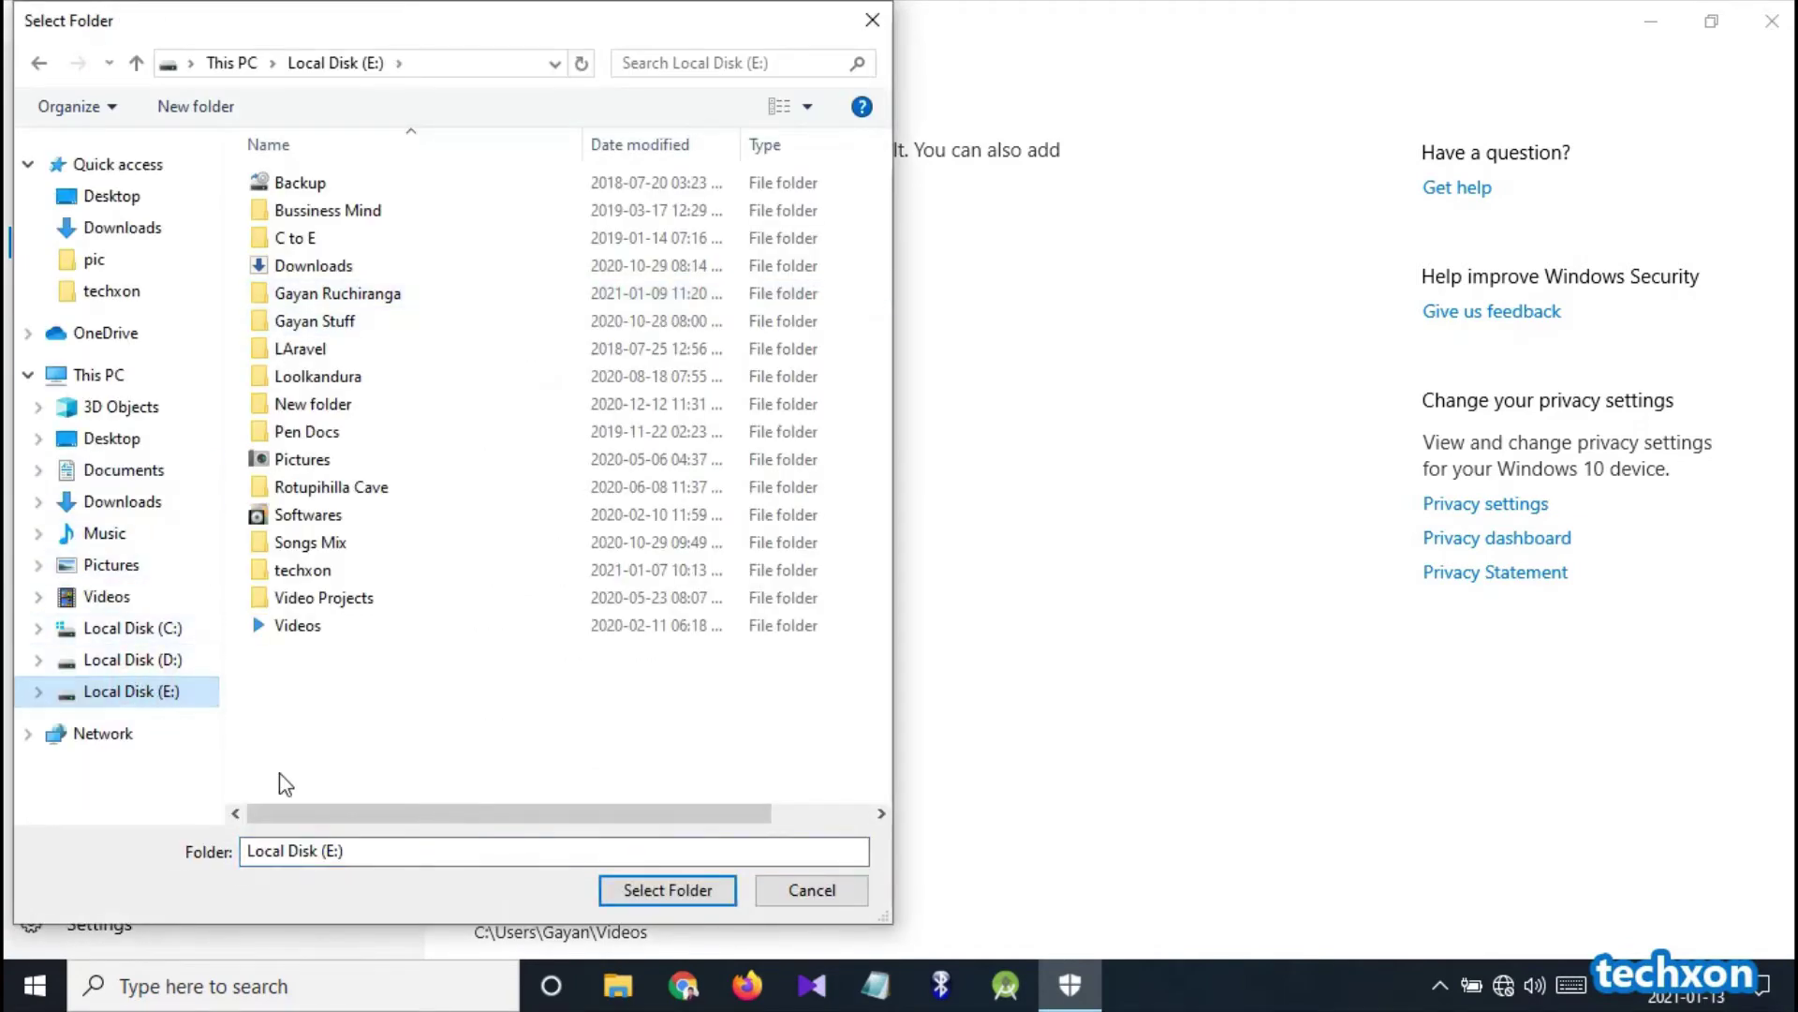
{"action": "left_click", "coordinate": [649, 888]}
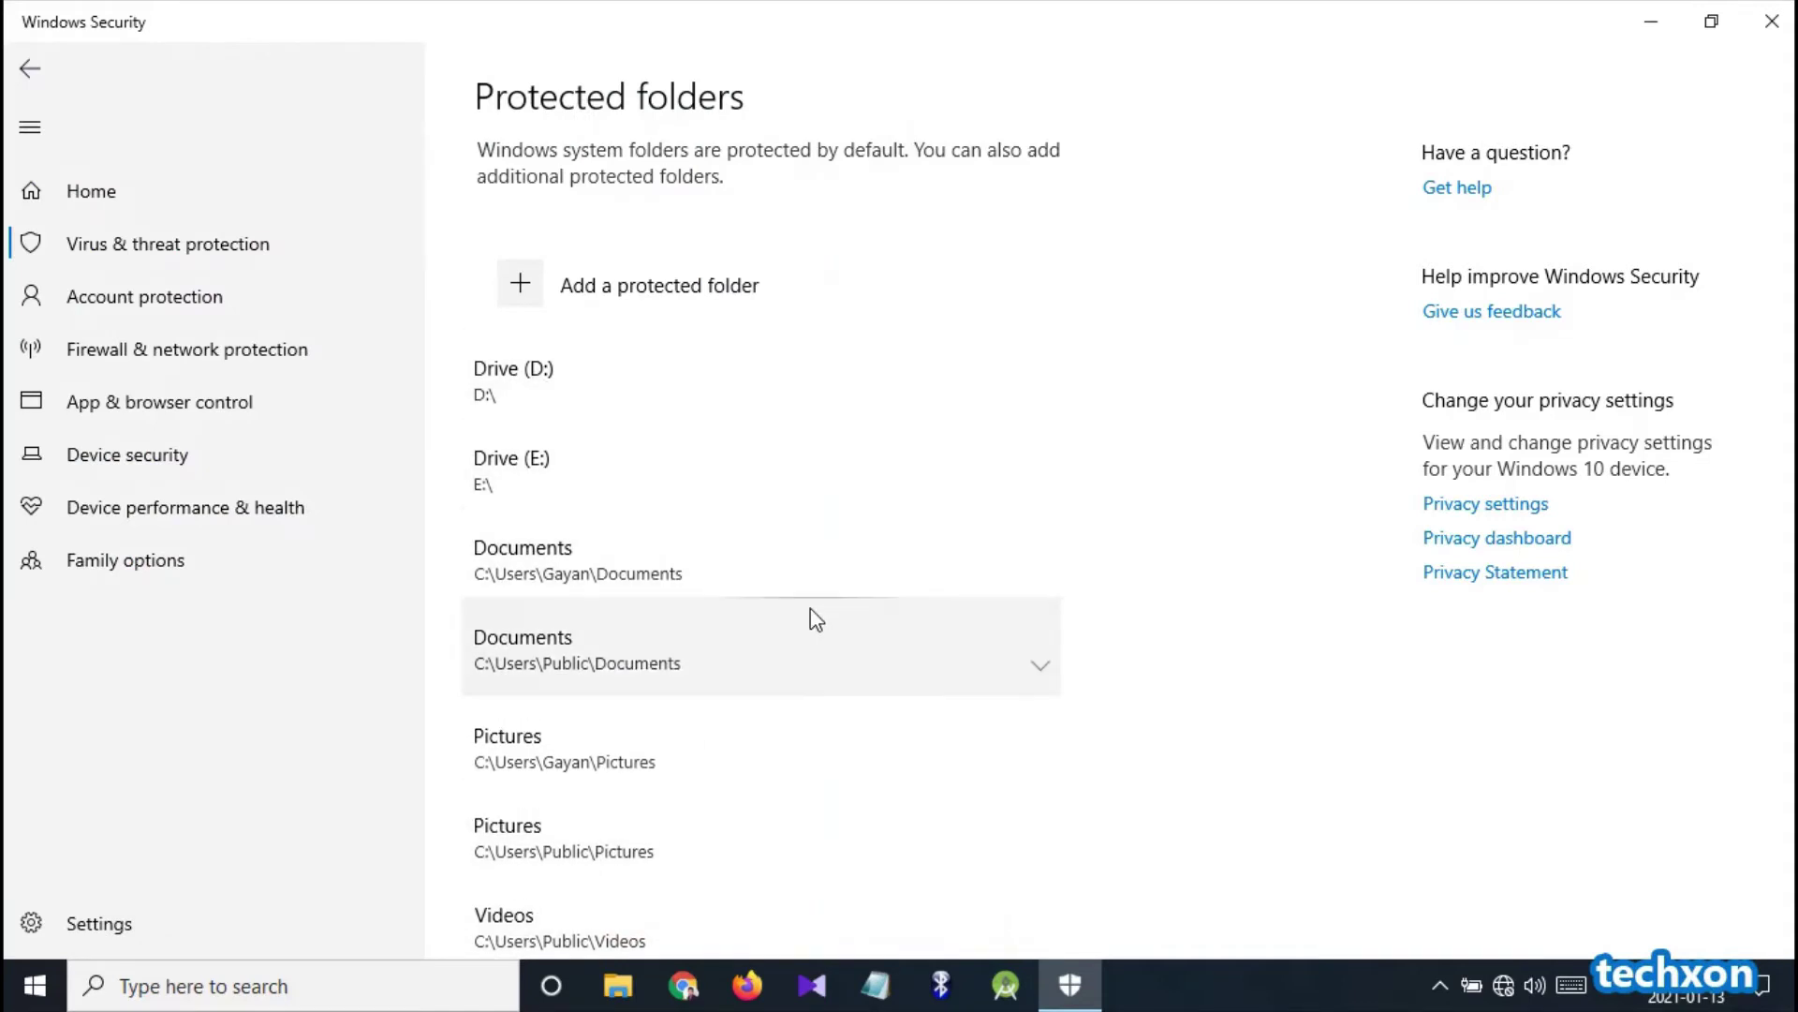
{"action": "scroll", "coordinate": [807, 619], "scroll_direction": "down", "scroll_amount": 3}
{"action": "scroll", "coordinate": [806, 618], "scroll_direction": "up", "scroll_amount": 2}
{"action": "scroll", "coordinate": [808, 619], "scroll_direction": "up", "scroll_amount": 2}
- Review the allowed apps Quick Net.exe and tosOBEX.exe, browsing all apps for a new one then cancelling
{"action": "left_click", "coordinate": [23, 73]}
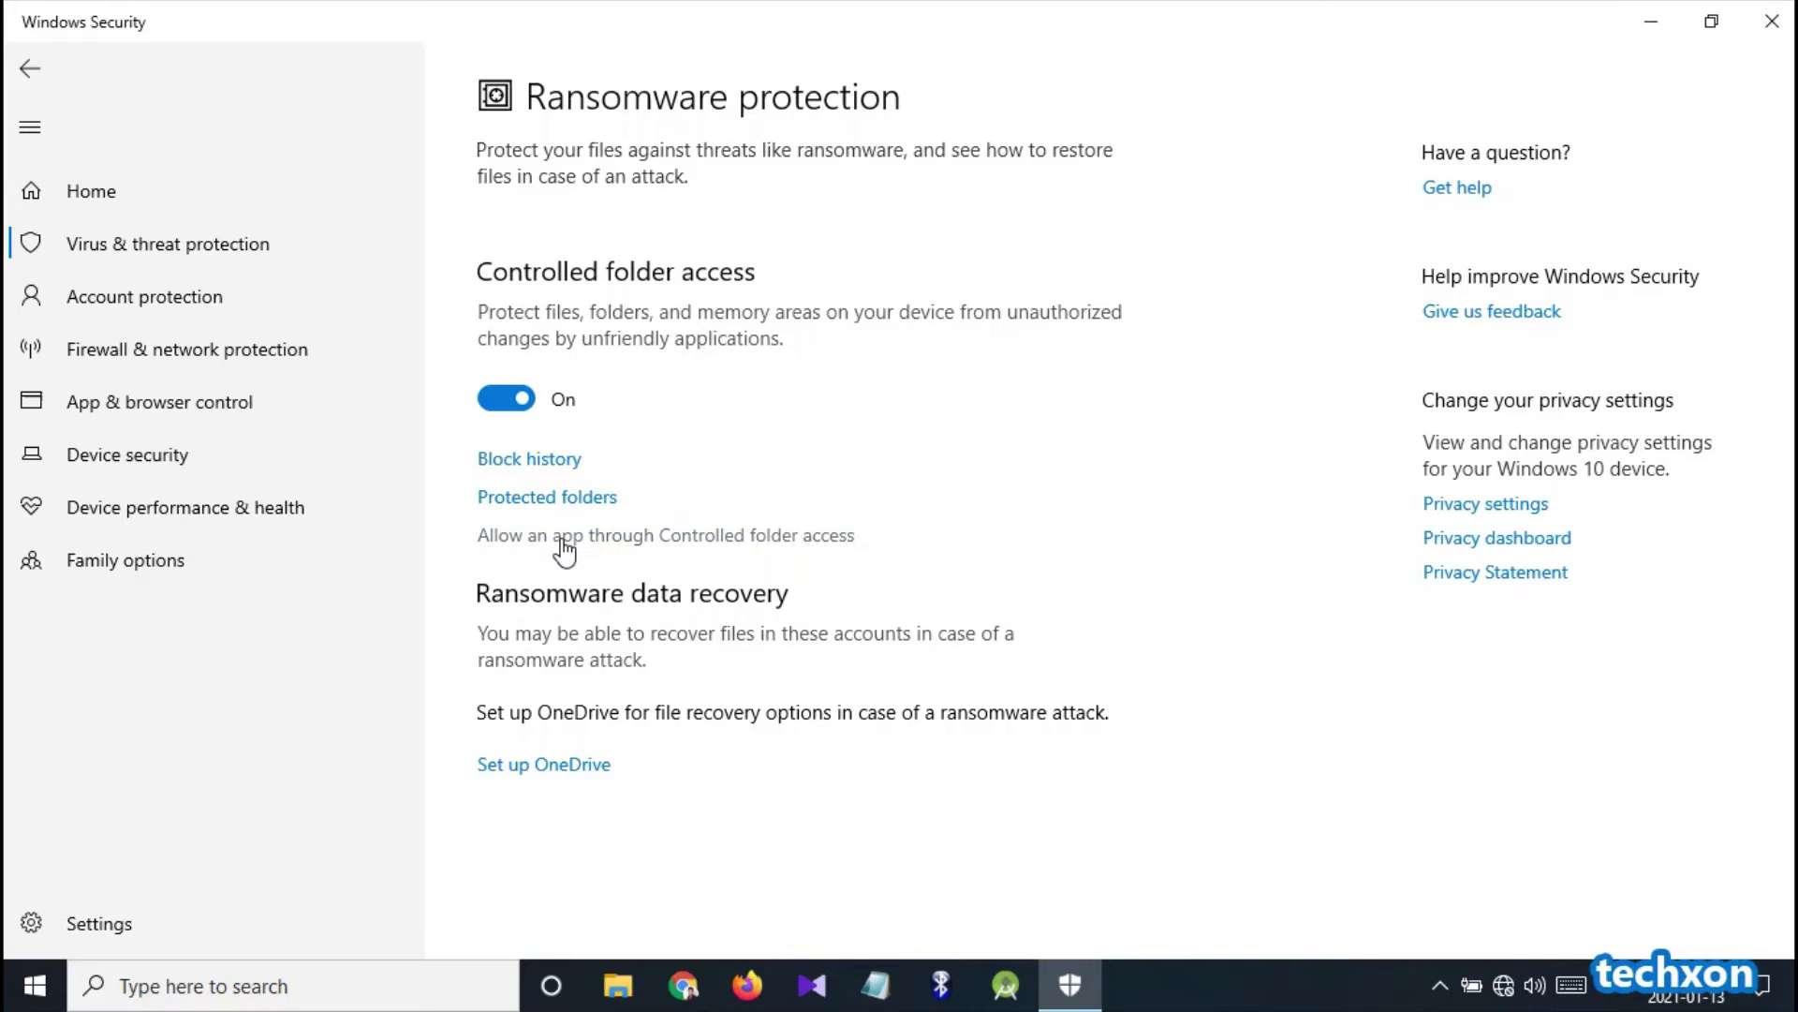
{"action": "left_click", "coordinate": [610, 536]}
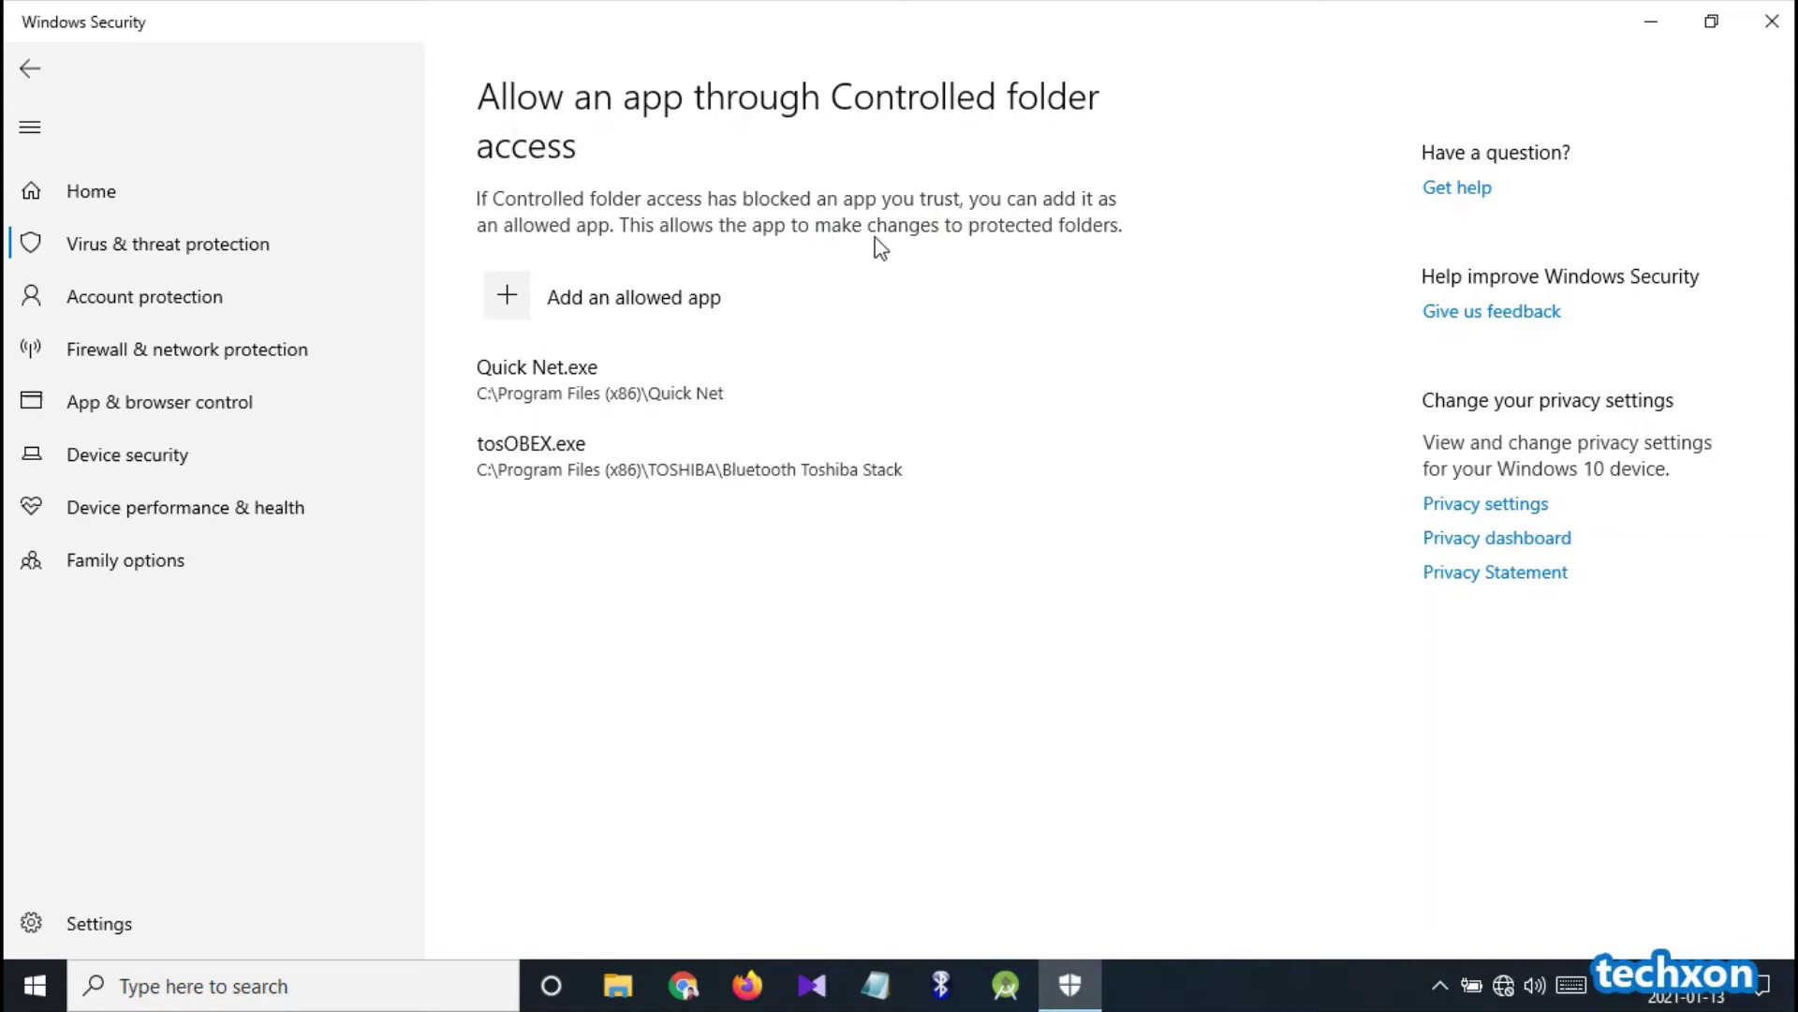
{"action": "left_click", "coordinate": [505, 310]}
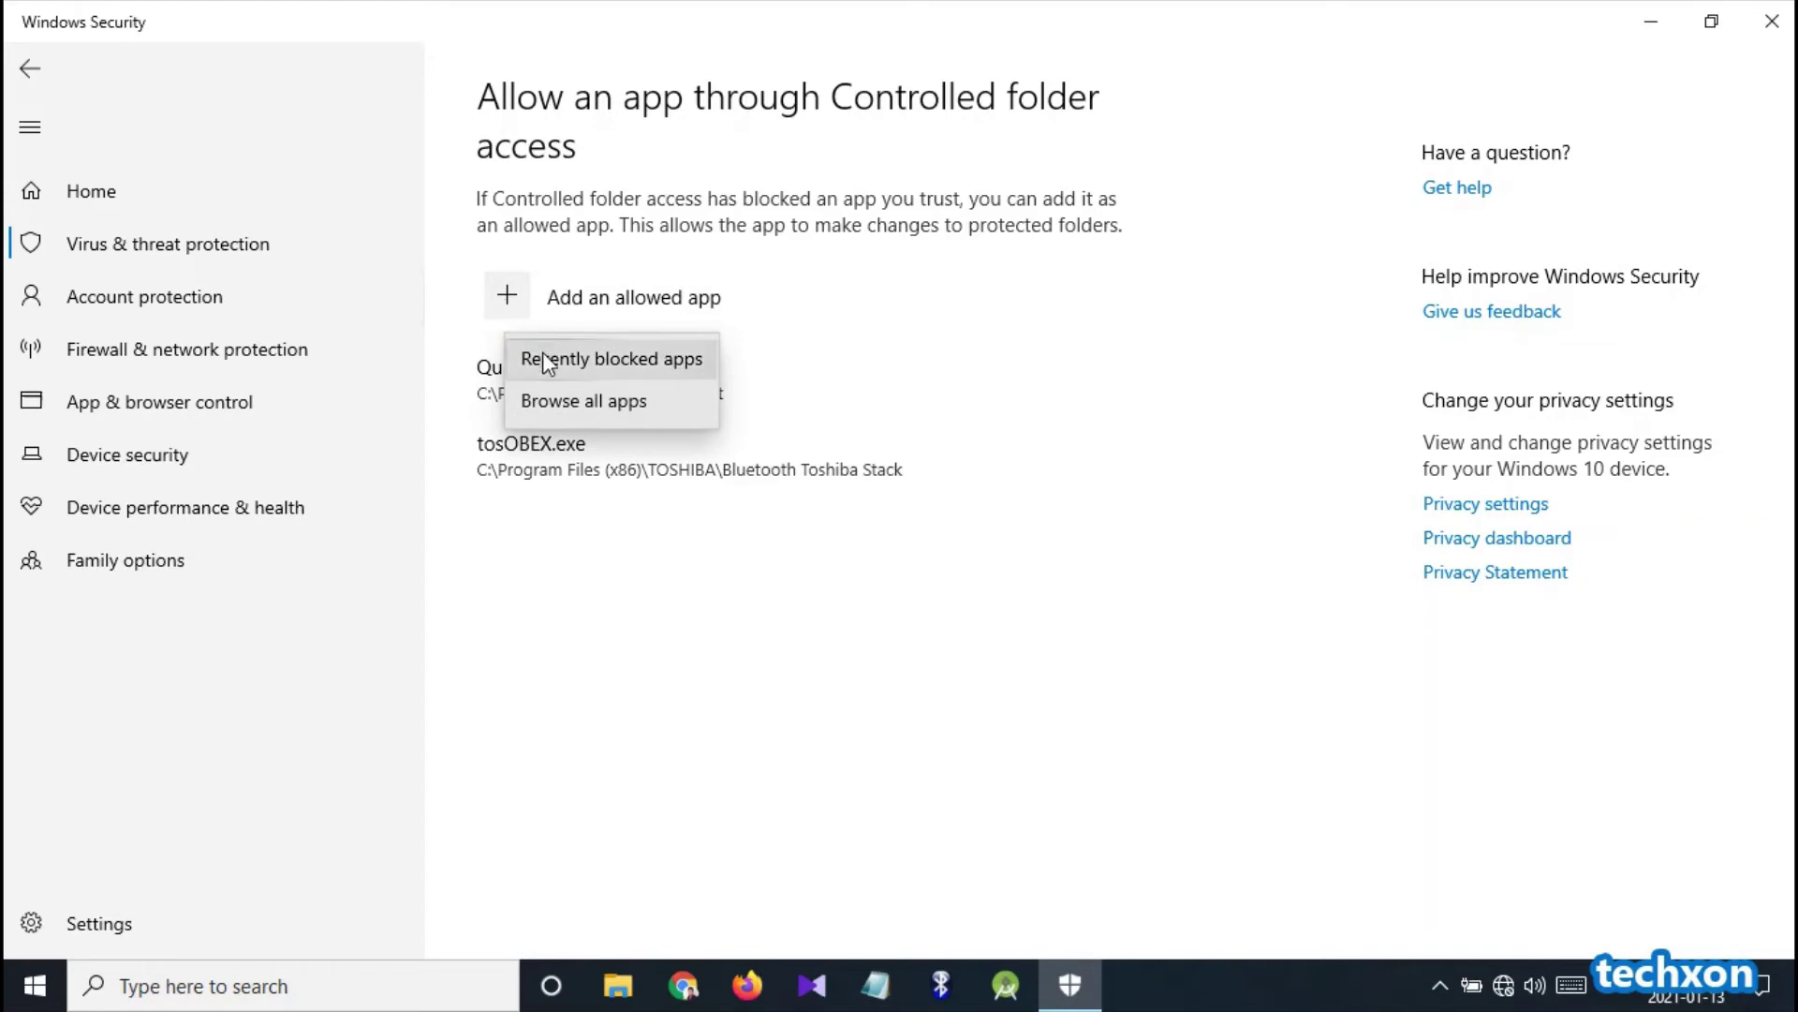
{"action": "left_click", "coordinate": [606, 402]}
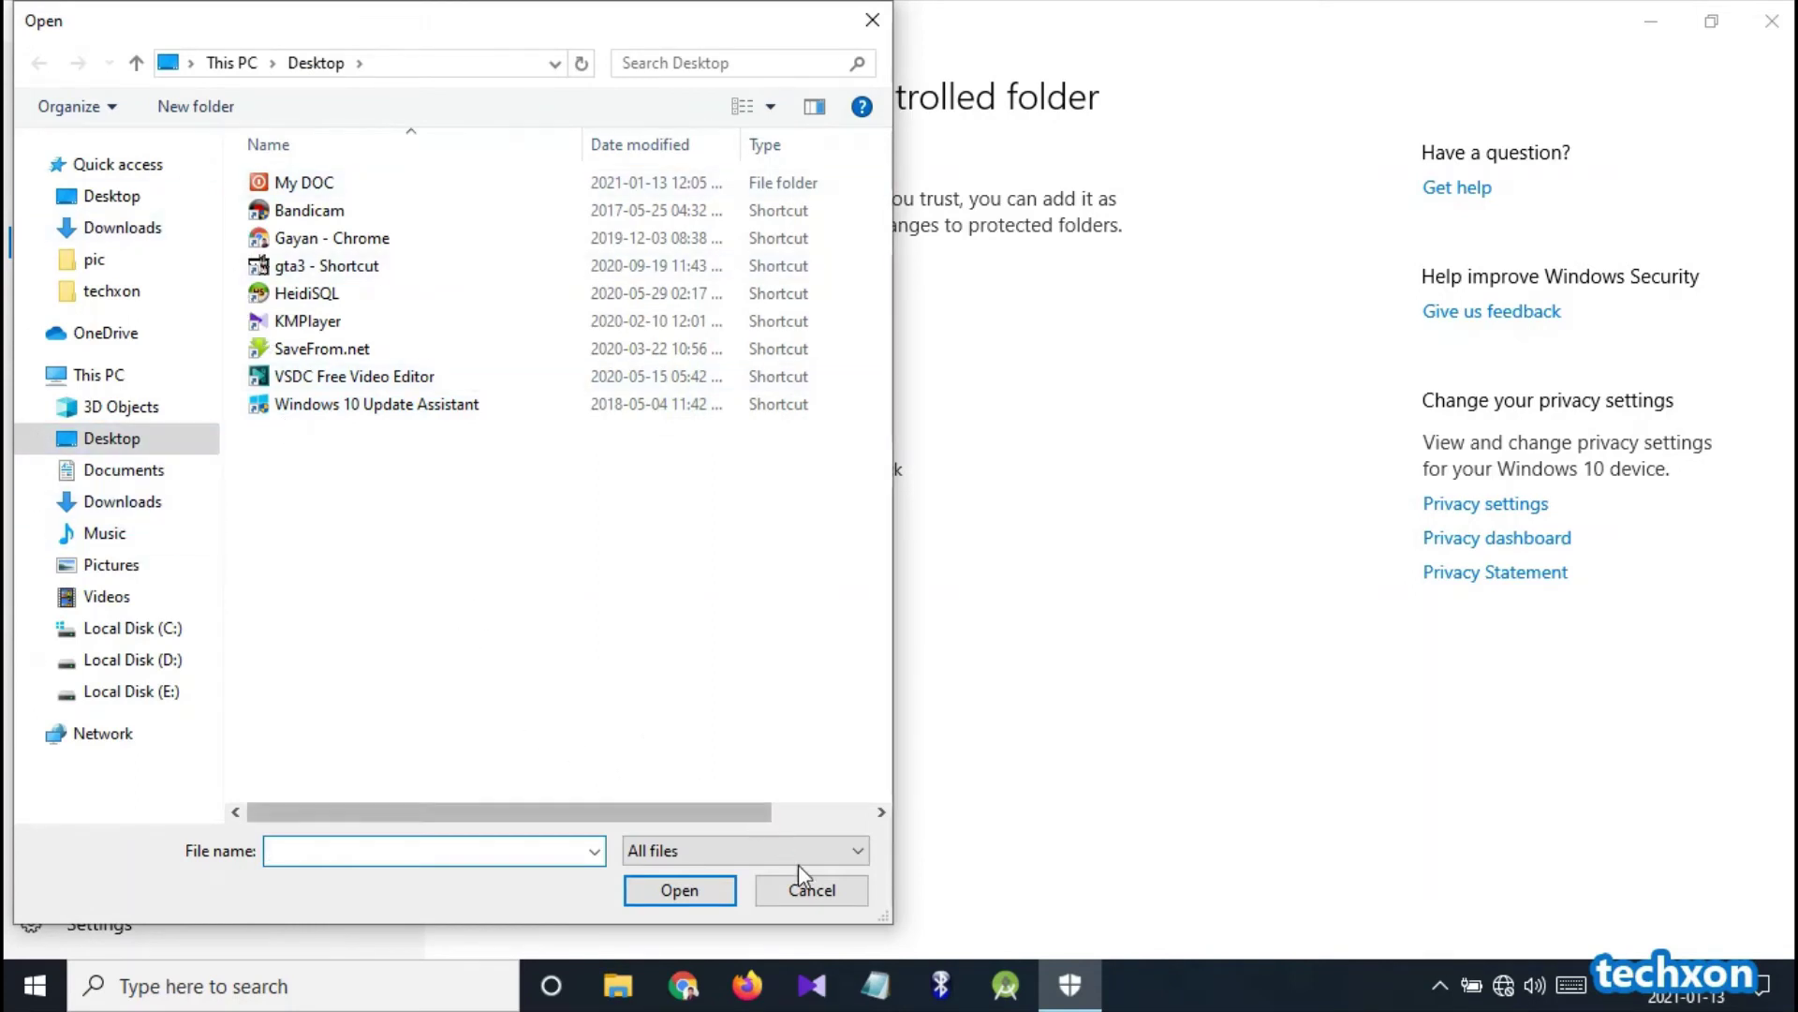
{"action": "left_click", "coordinate": [803, 891]}
{"action": "left_click", "coordinate": [509, 310]}
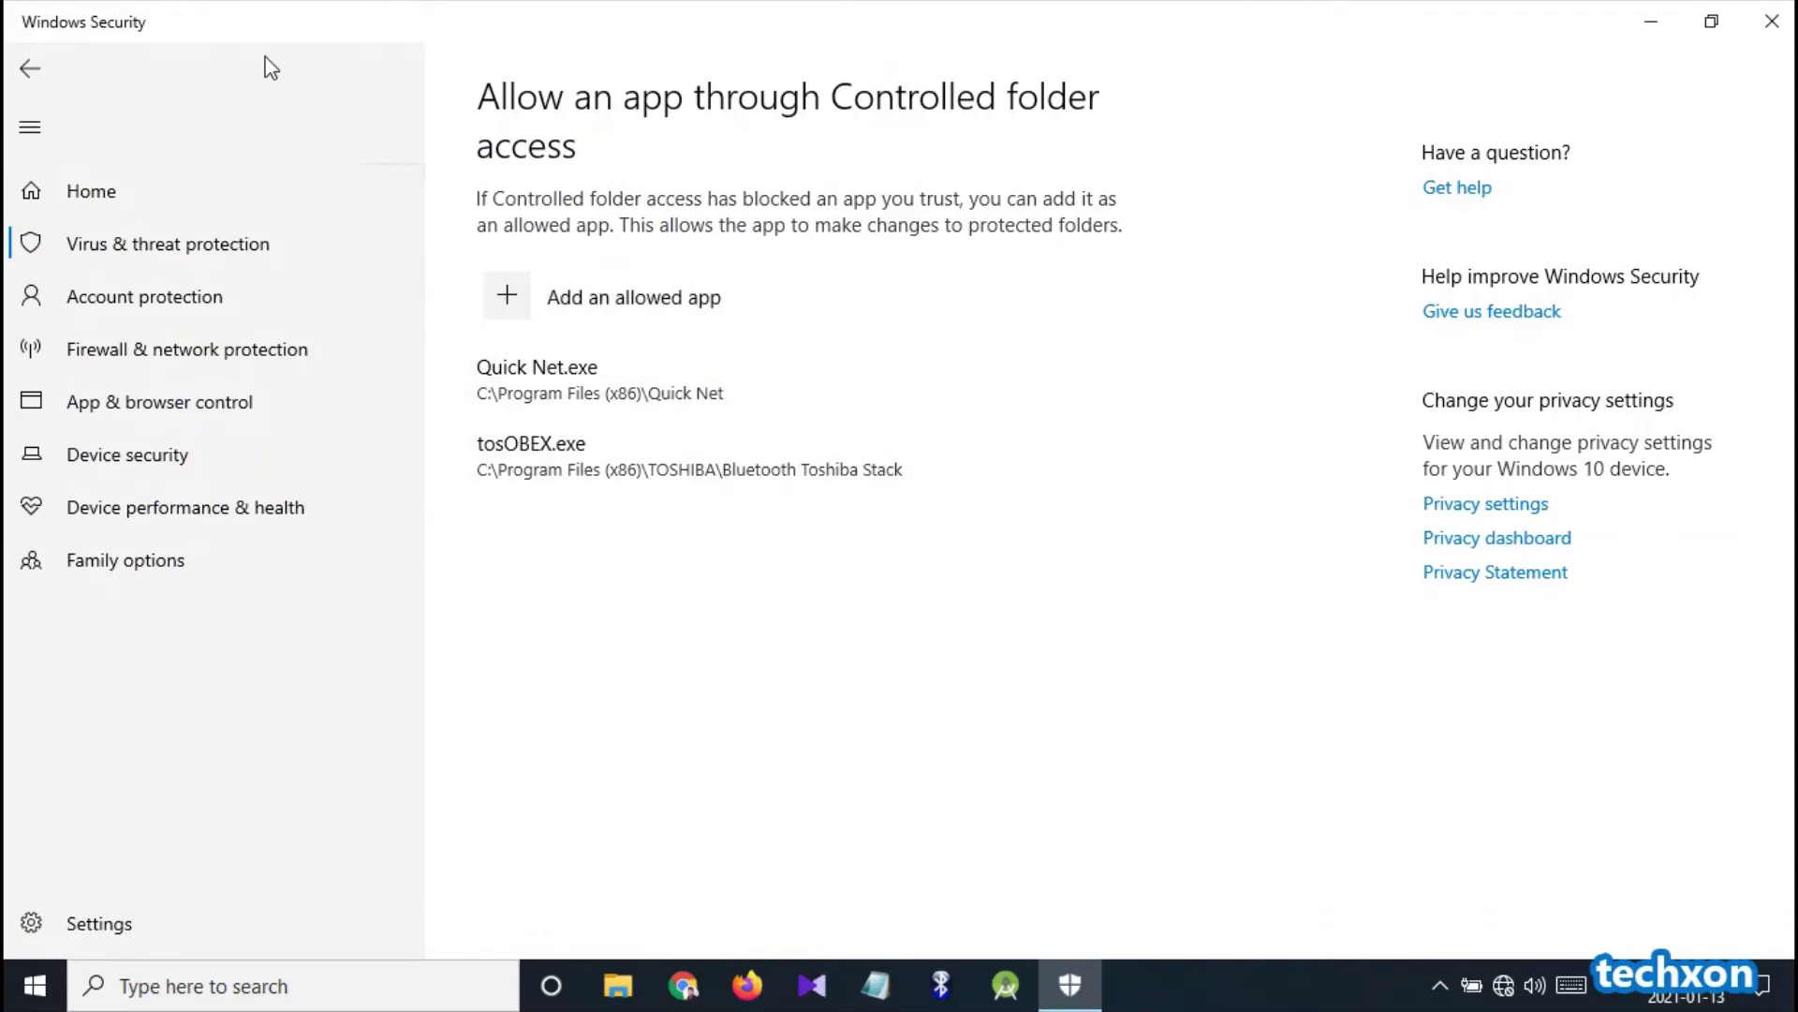
- In Block history, expand the blocked memory access and the tosOBEX.exe folder access entries
{"action": "left_click", "coordinate": [30, 70]}
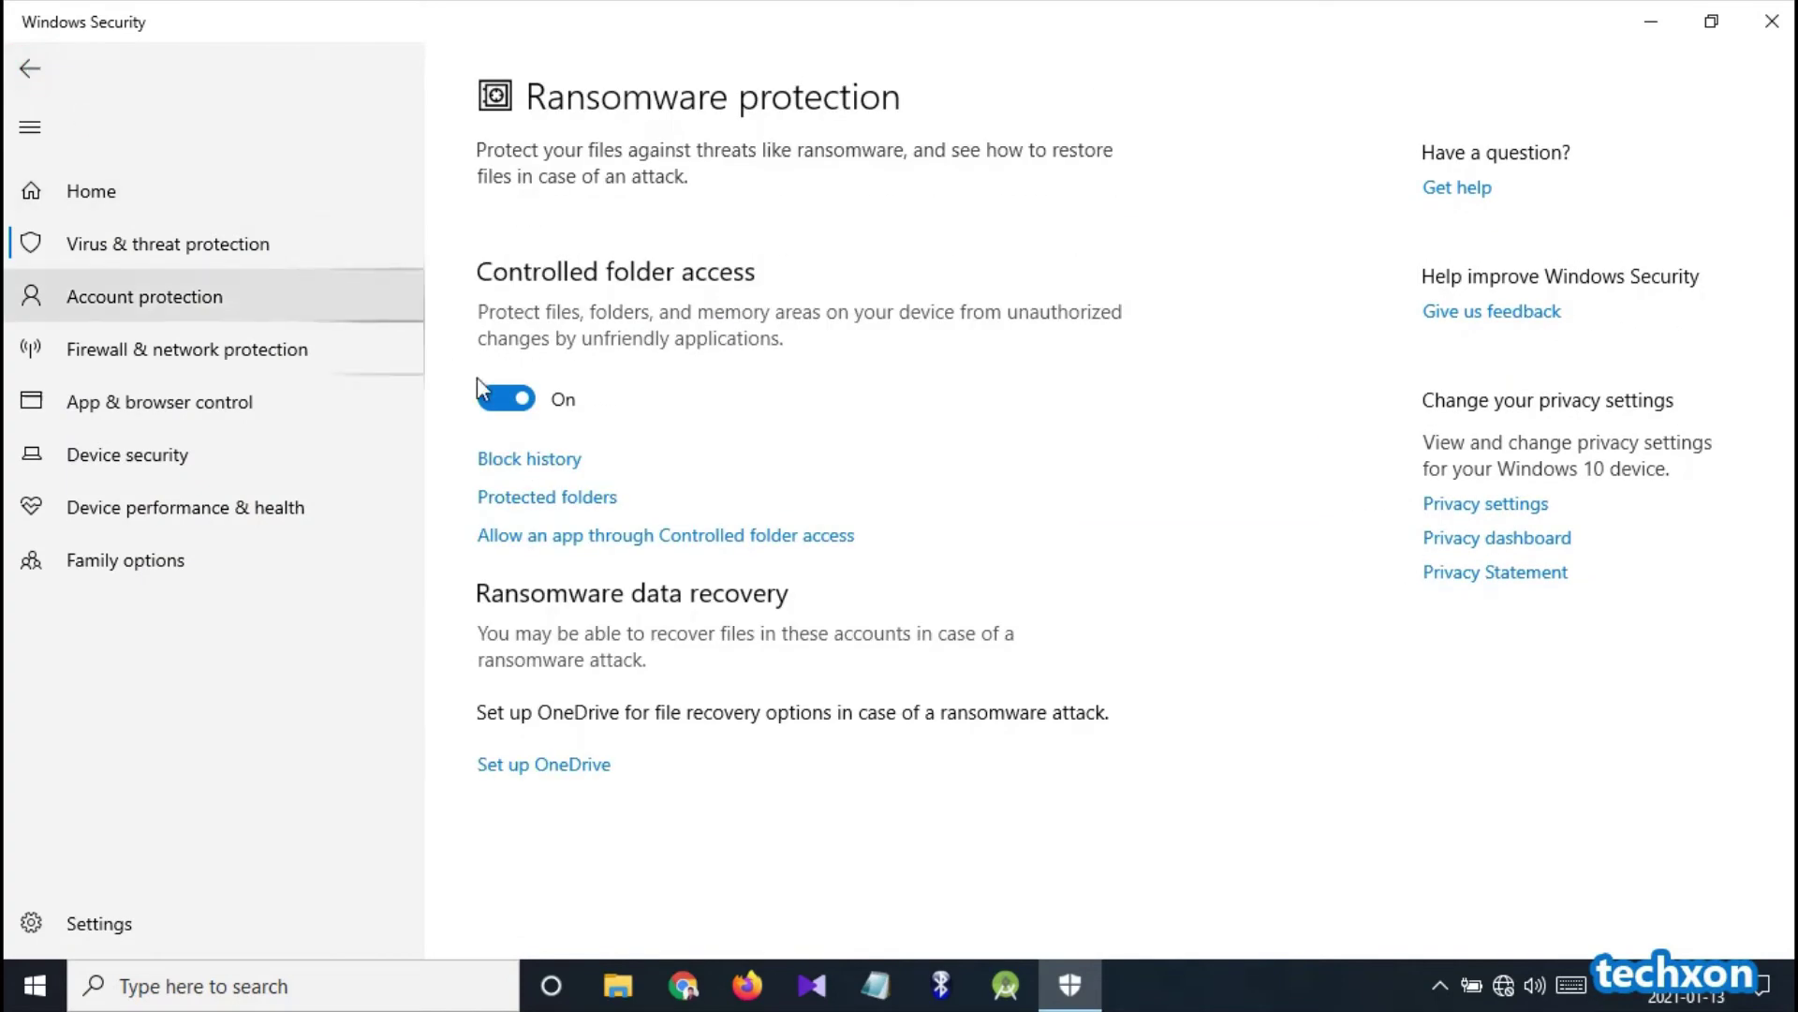
{"action": "left_click", "coordinate": [529, 462]}
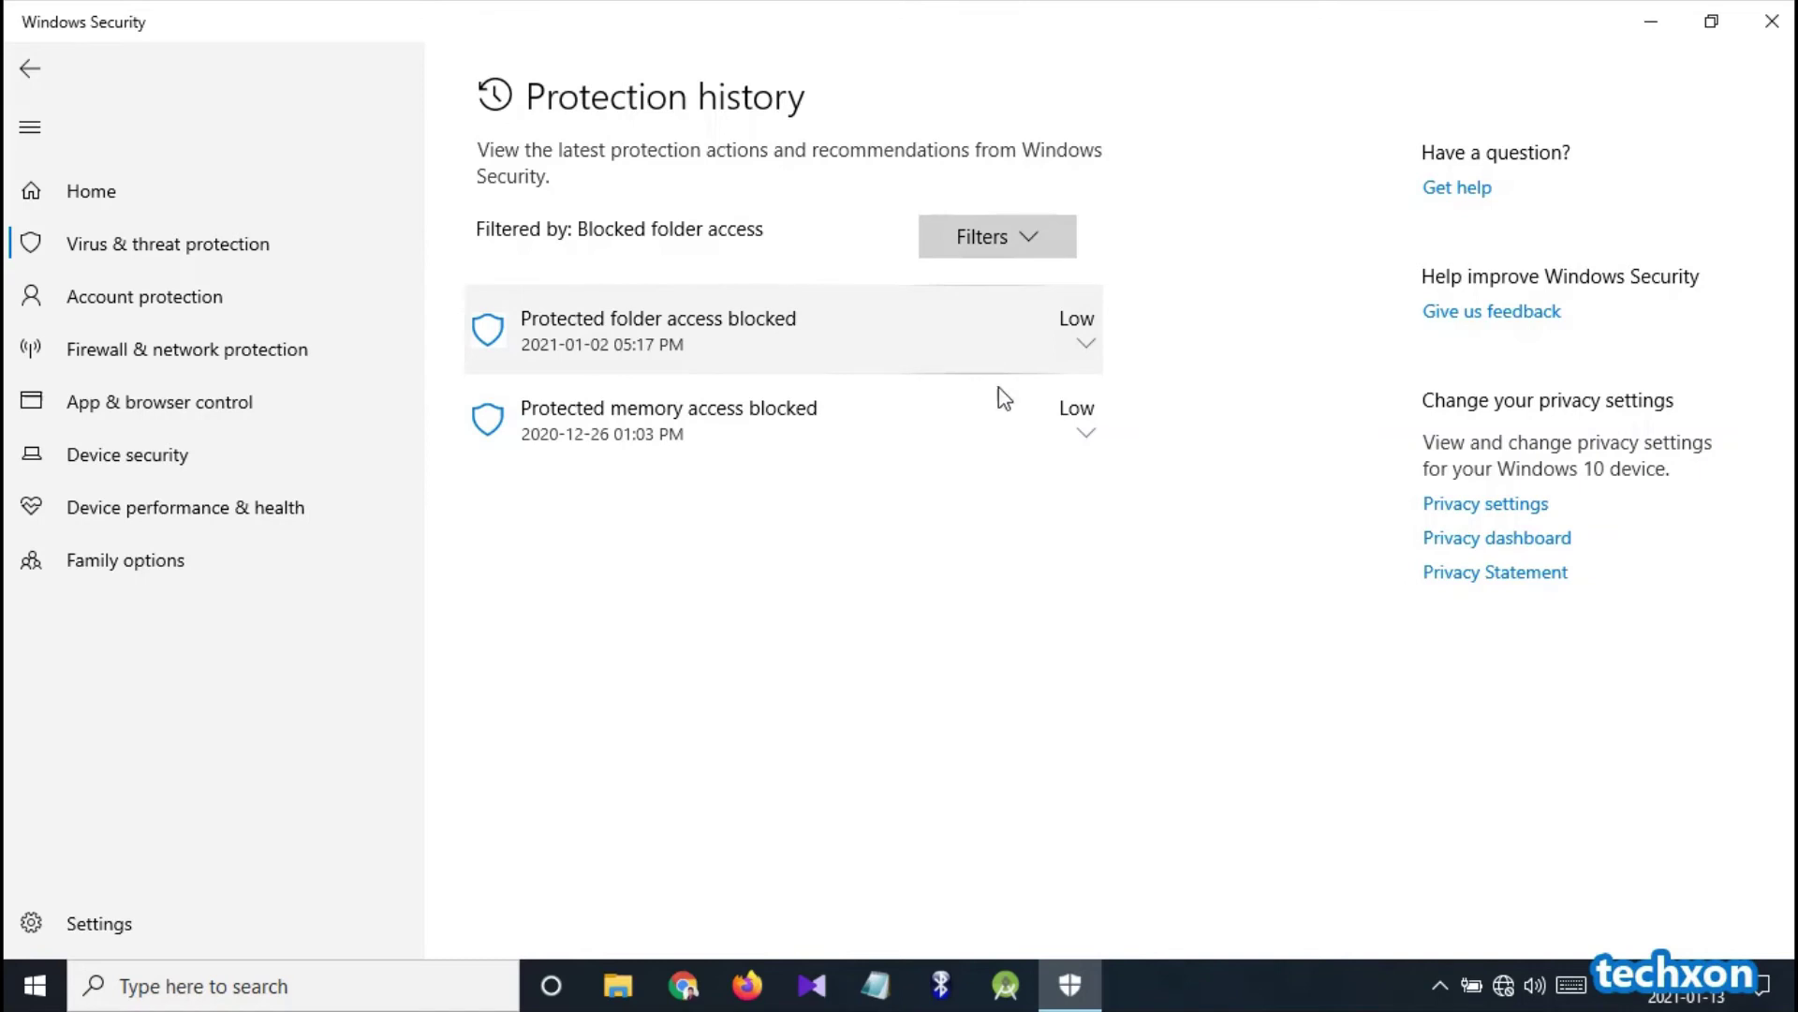
{"action": "left_click", "coordinate": [1089, 346]}
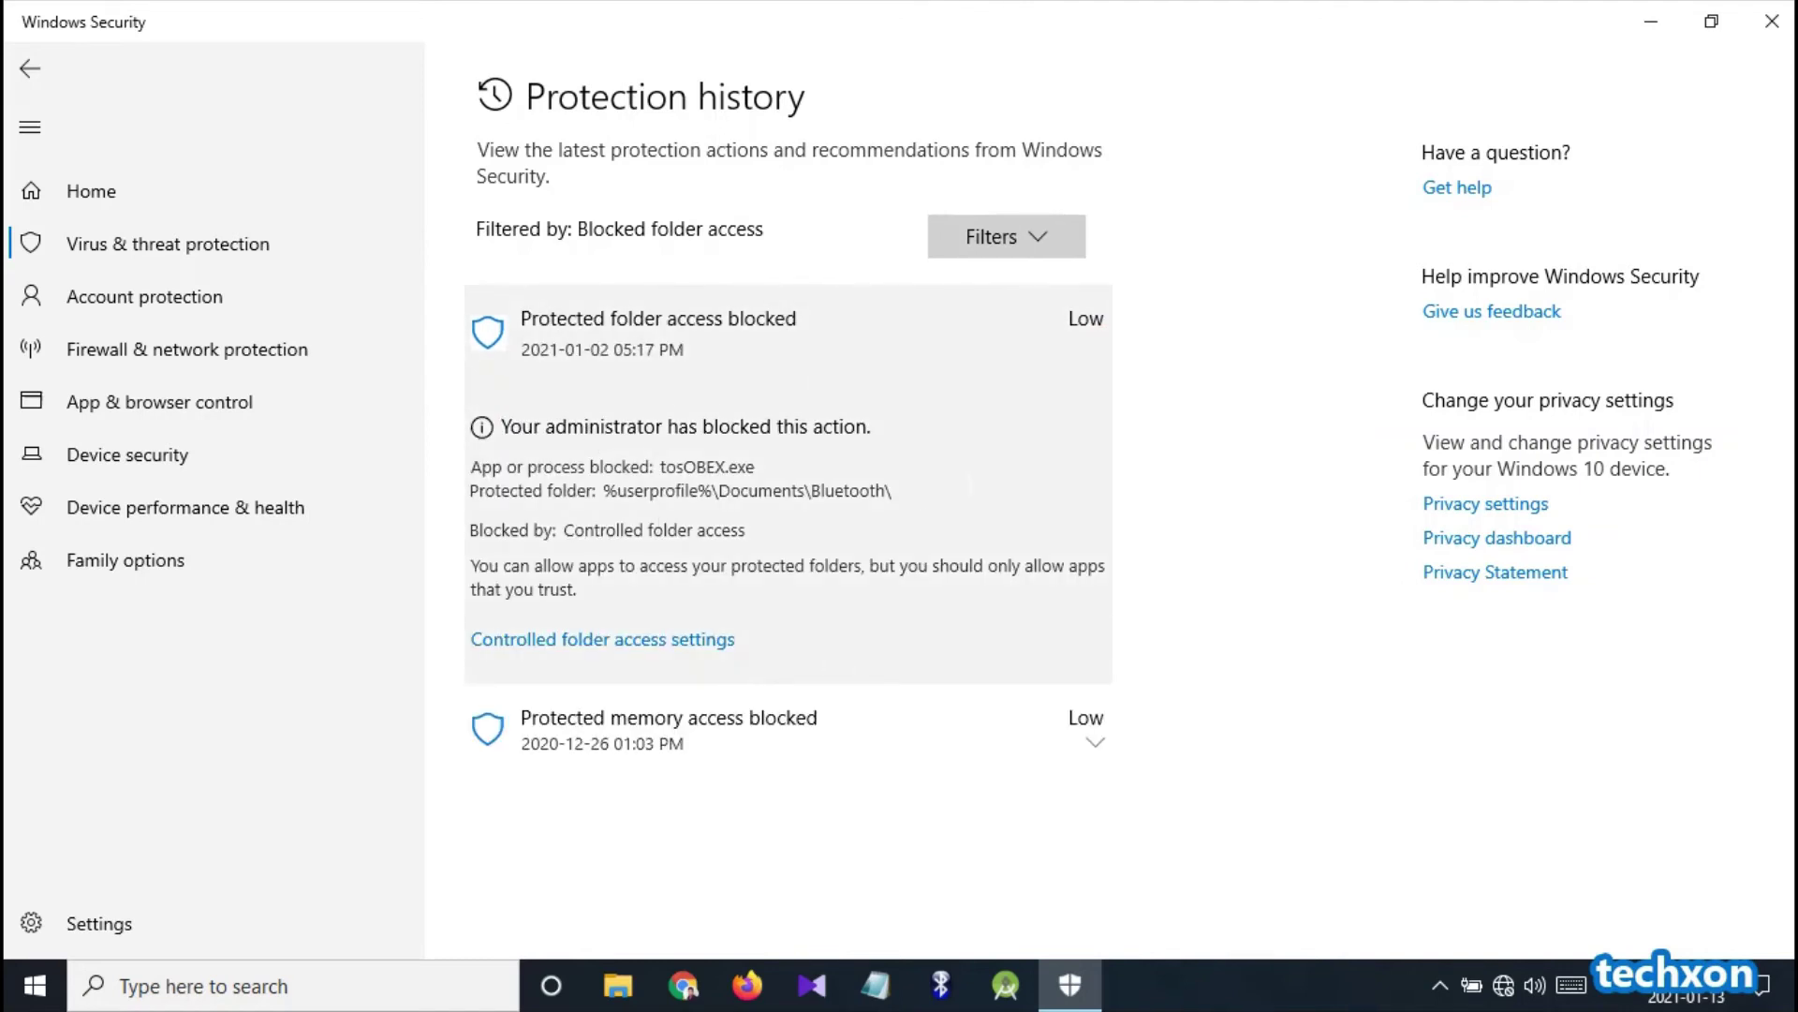
{"action": "left_click", "coordinate": [1095, 749]}
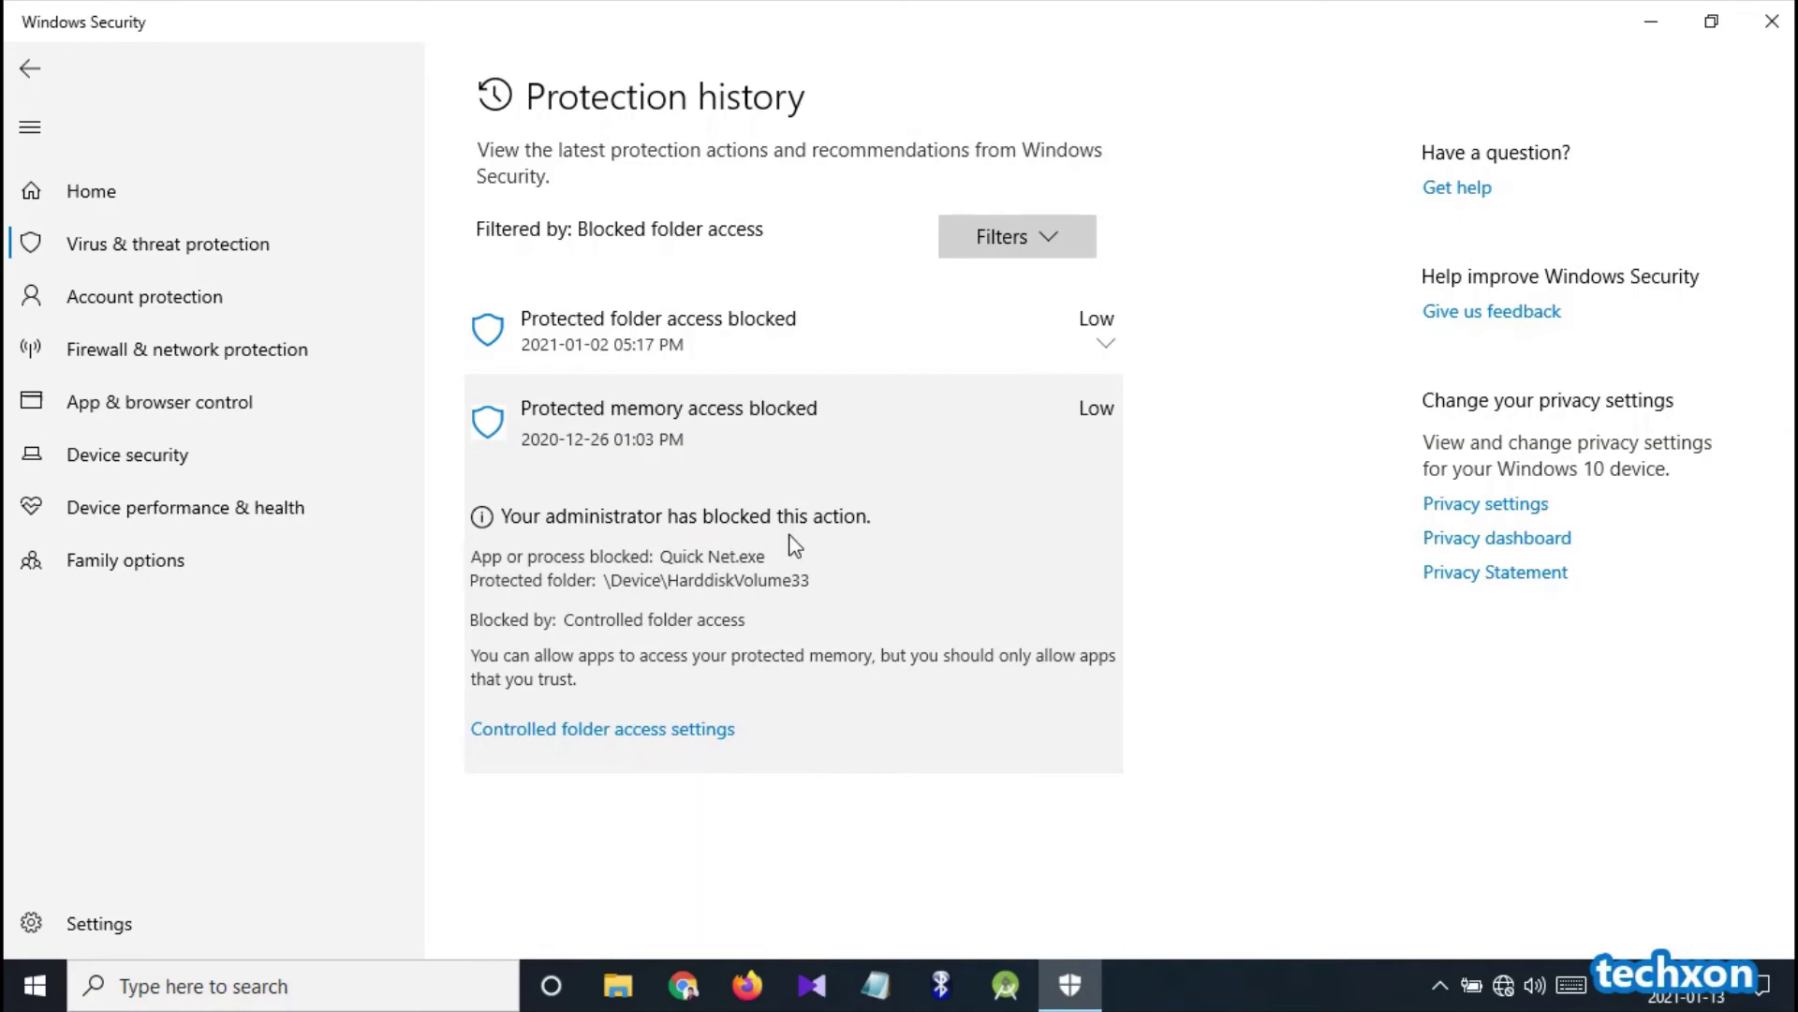
{"action": "left_click", "coordinate": [1105, 351]}
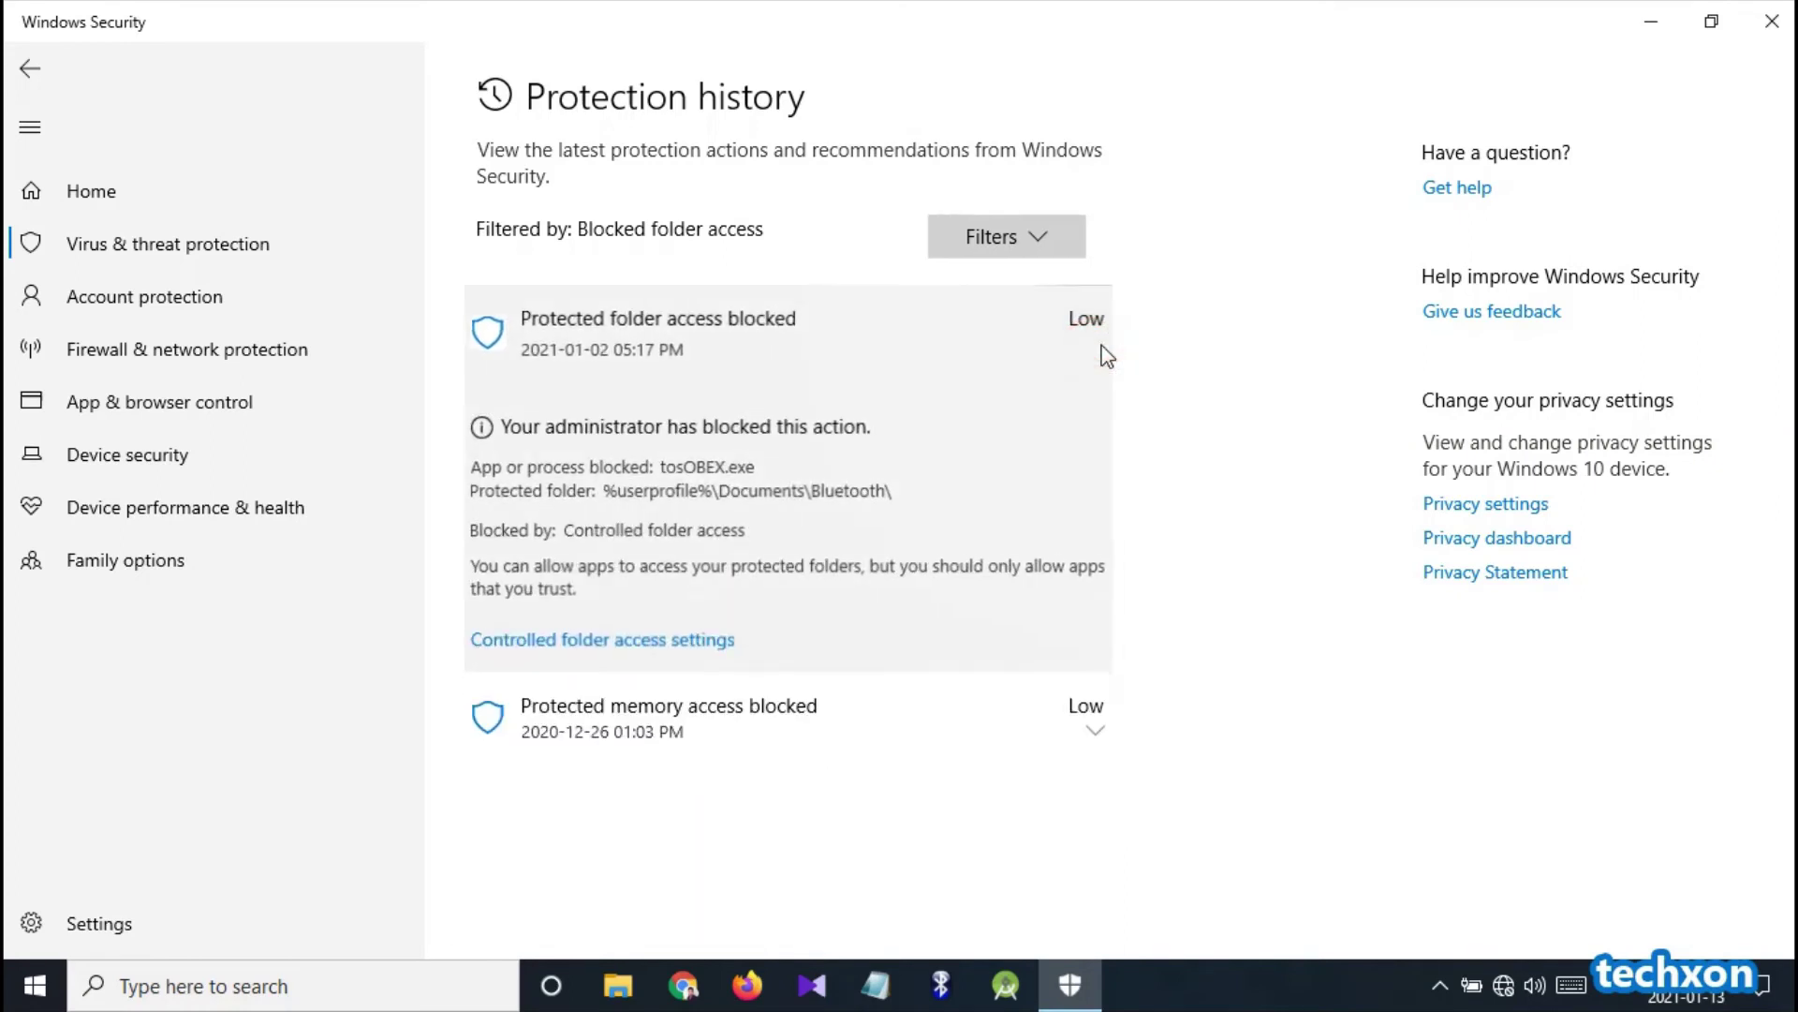
- Filter Protection history by Quarantined Items and Recommendations, then clear filters to list all recent items
{"action": "left_click", "coordinate": [1036, 232]}
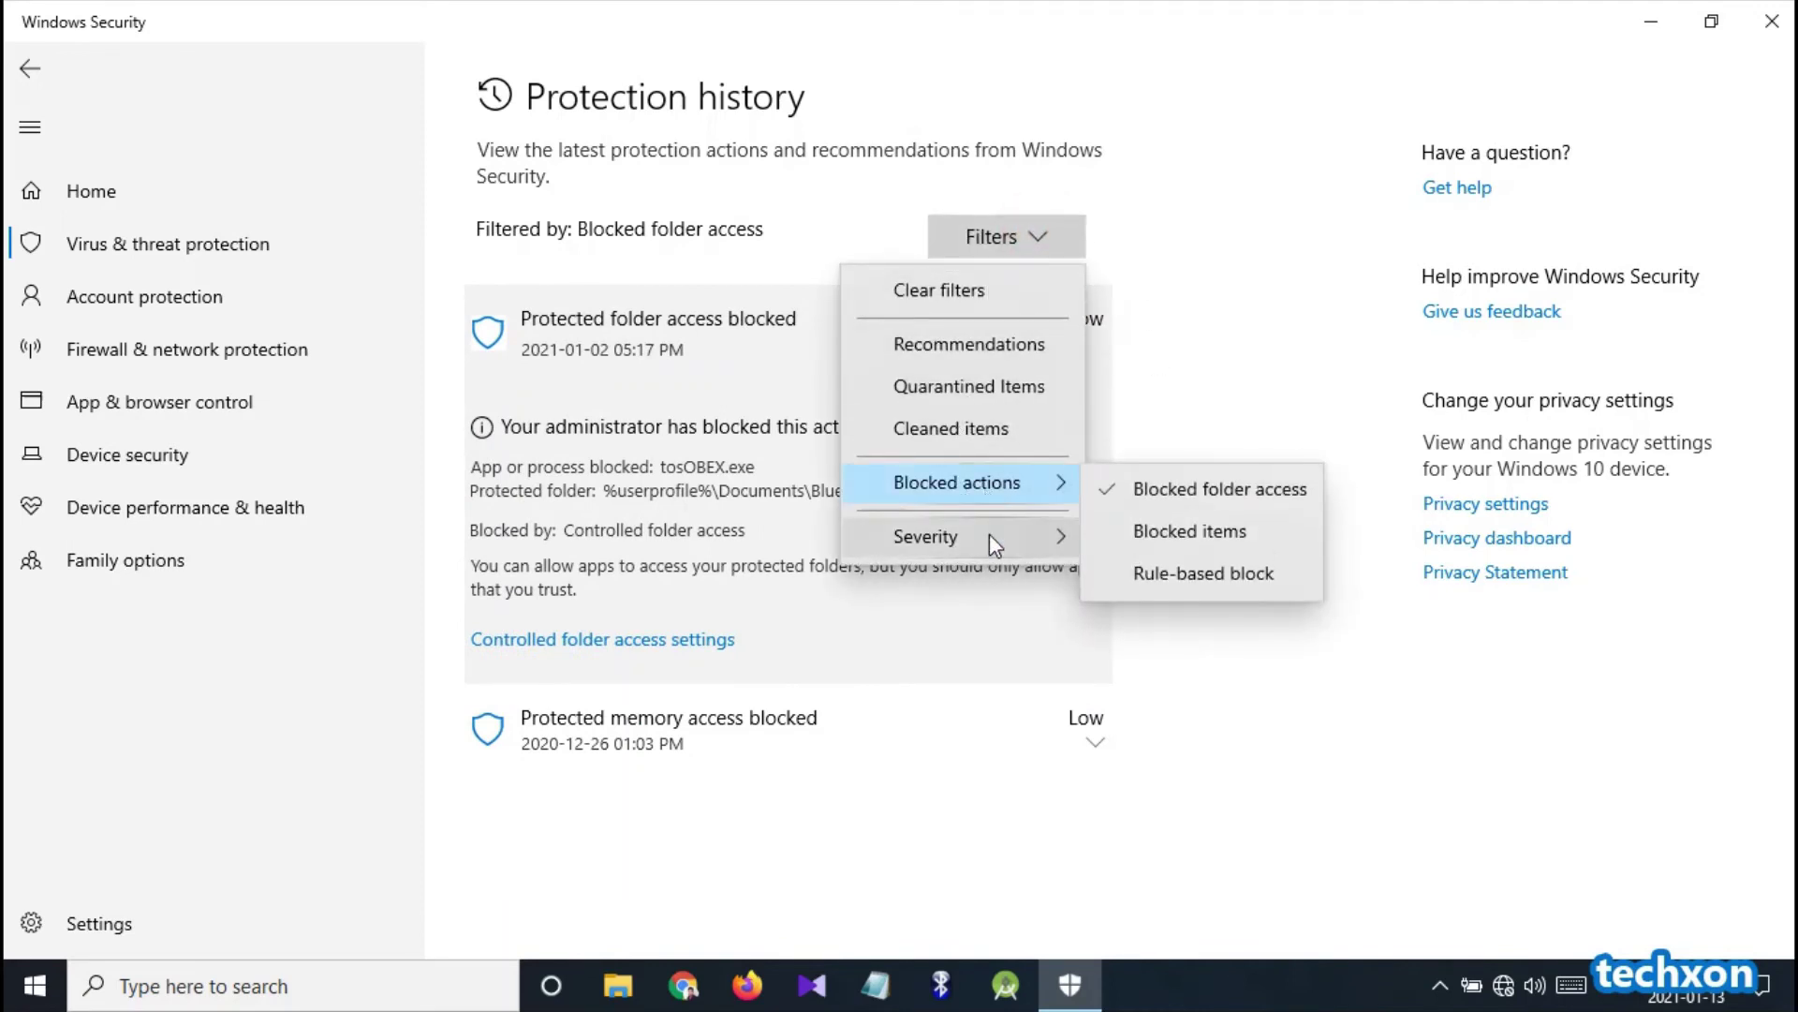
{"action": "mouse_move", "coordinate": [956, 534]}
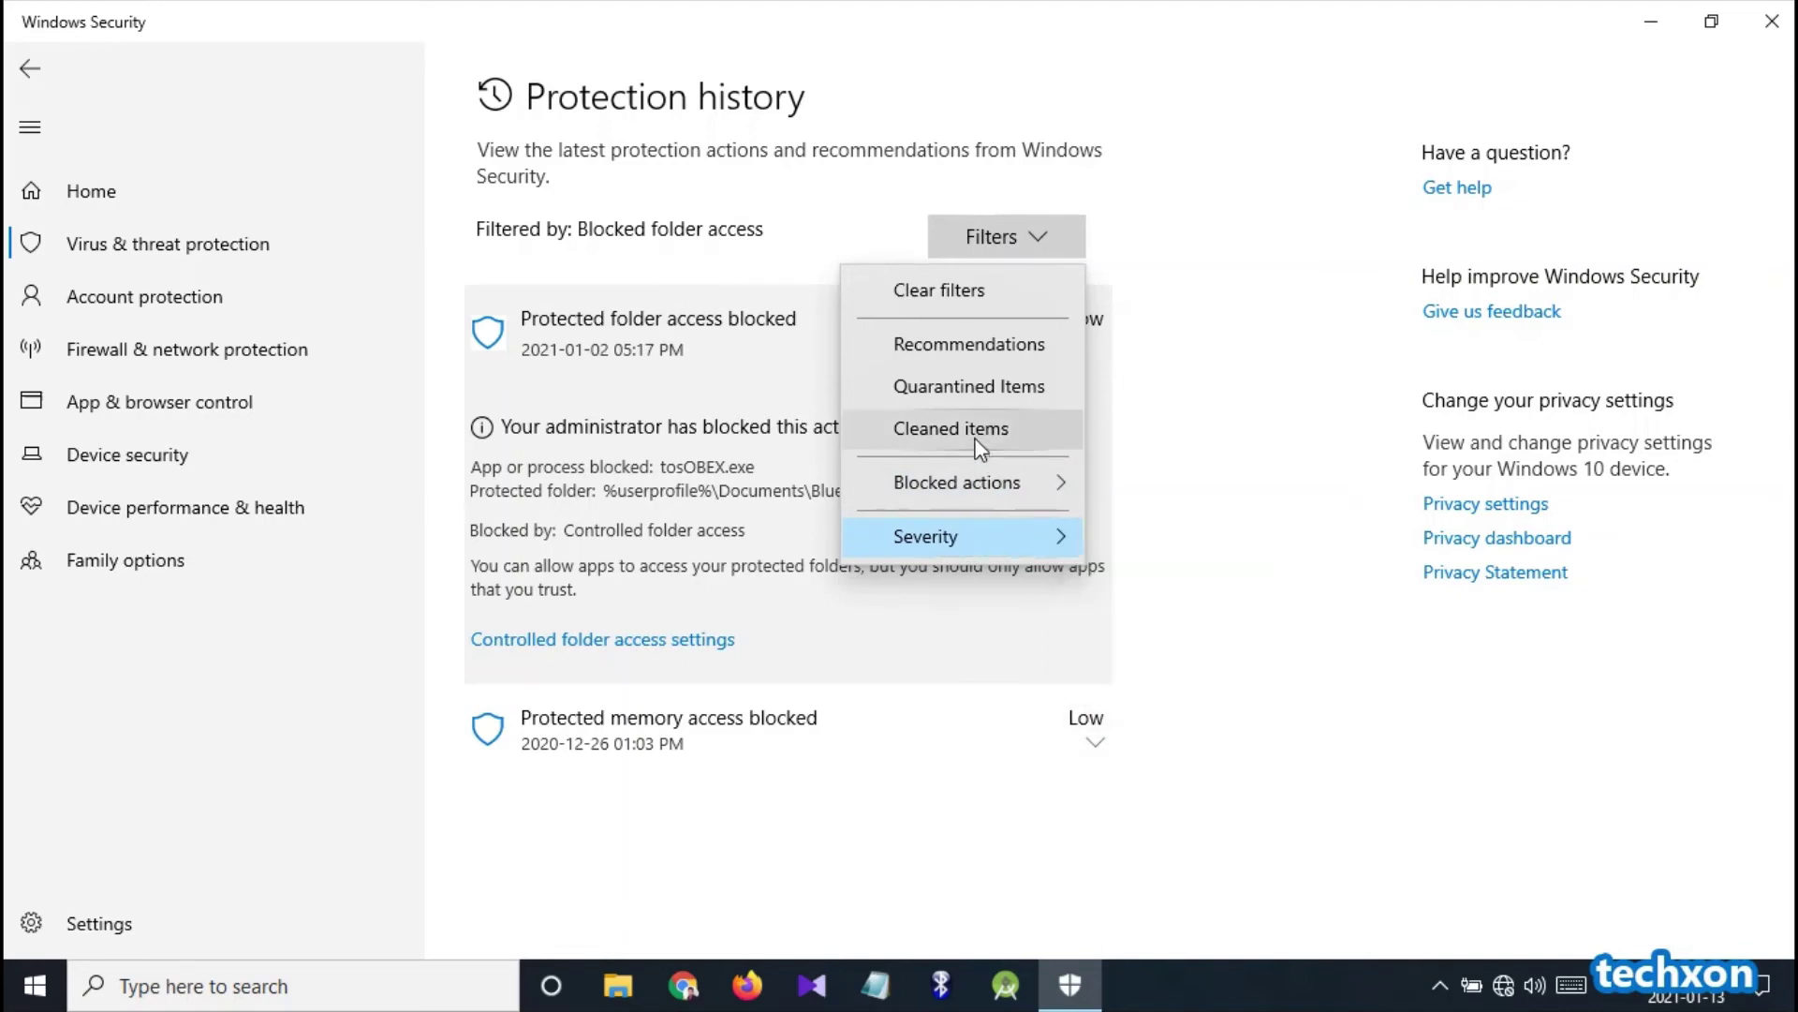
{"action": "left_click", "coordinate": [980, 384]}
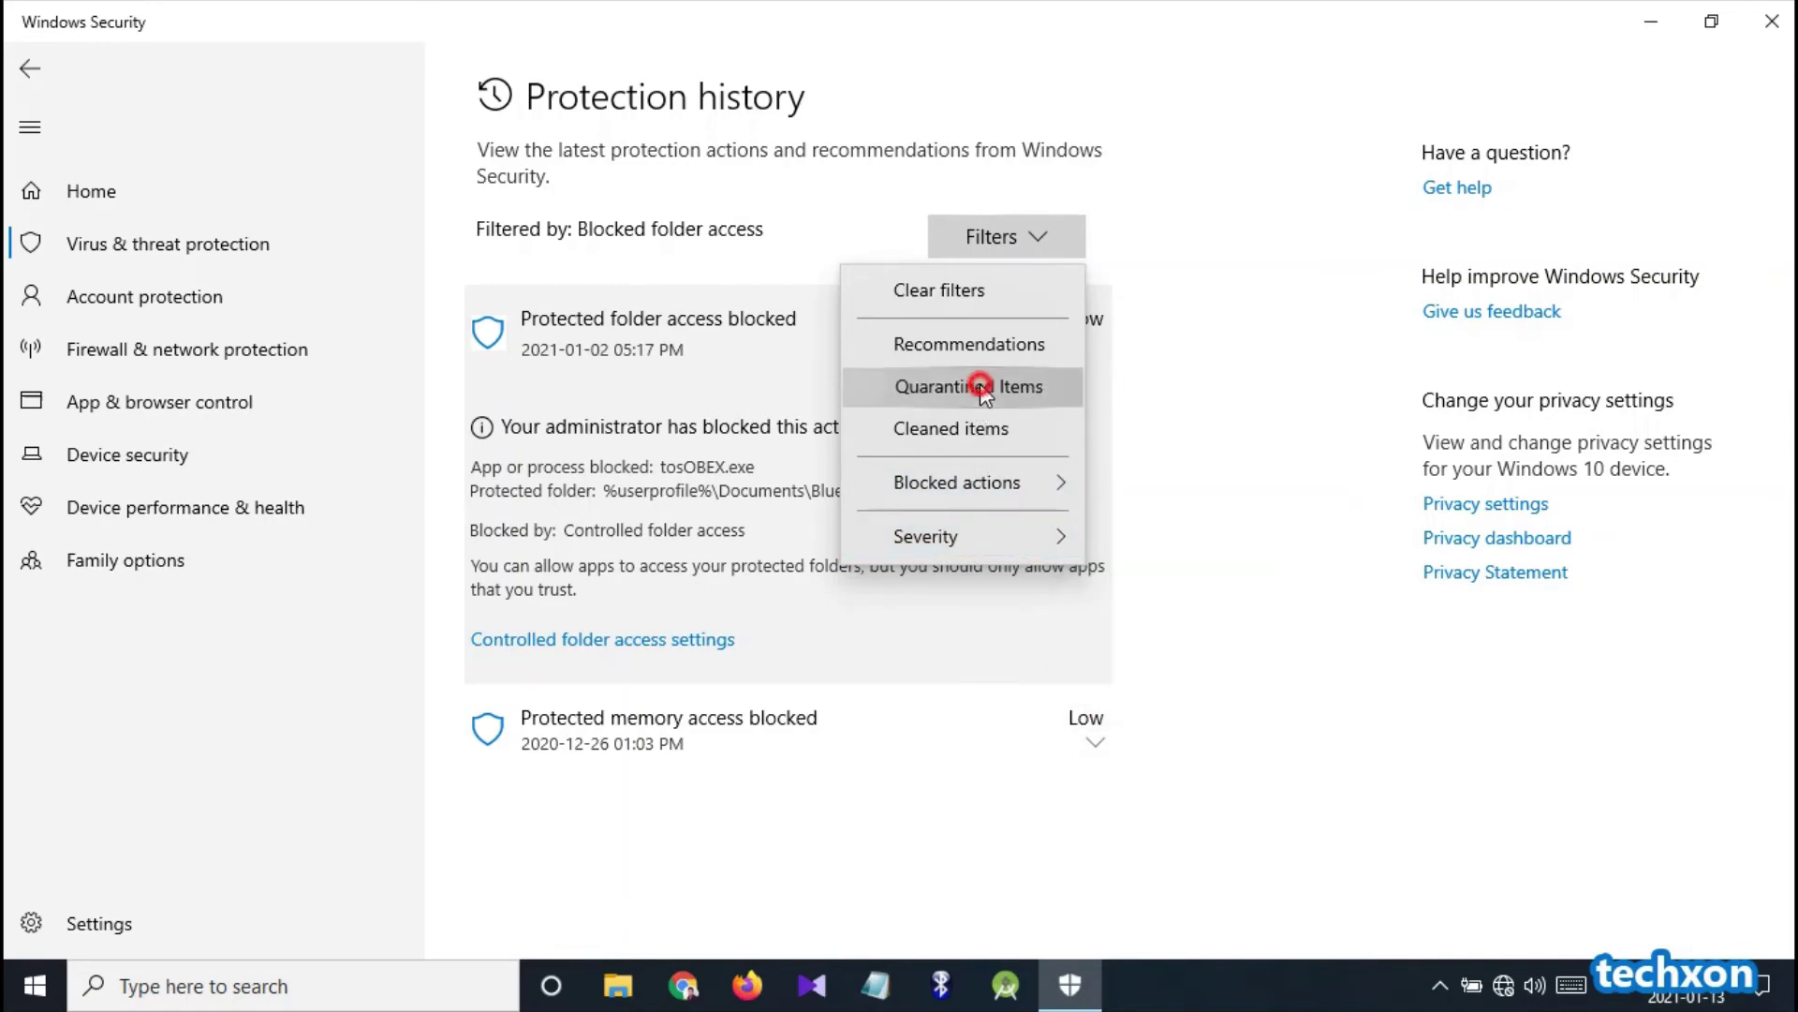
{"action": "left_click", "coordinate": [1063, 236]}
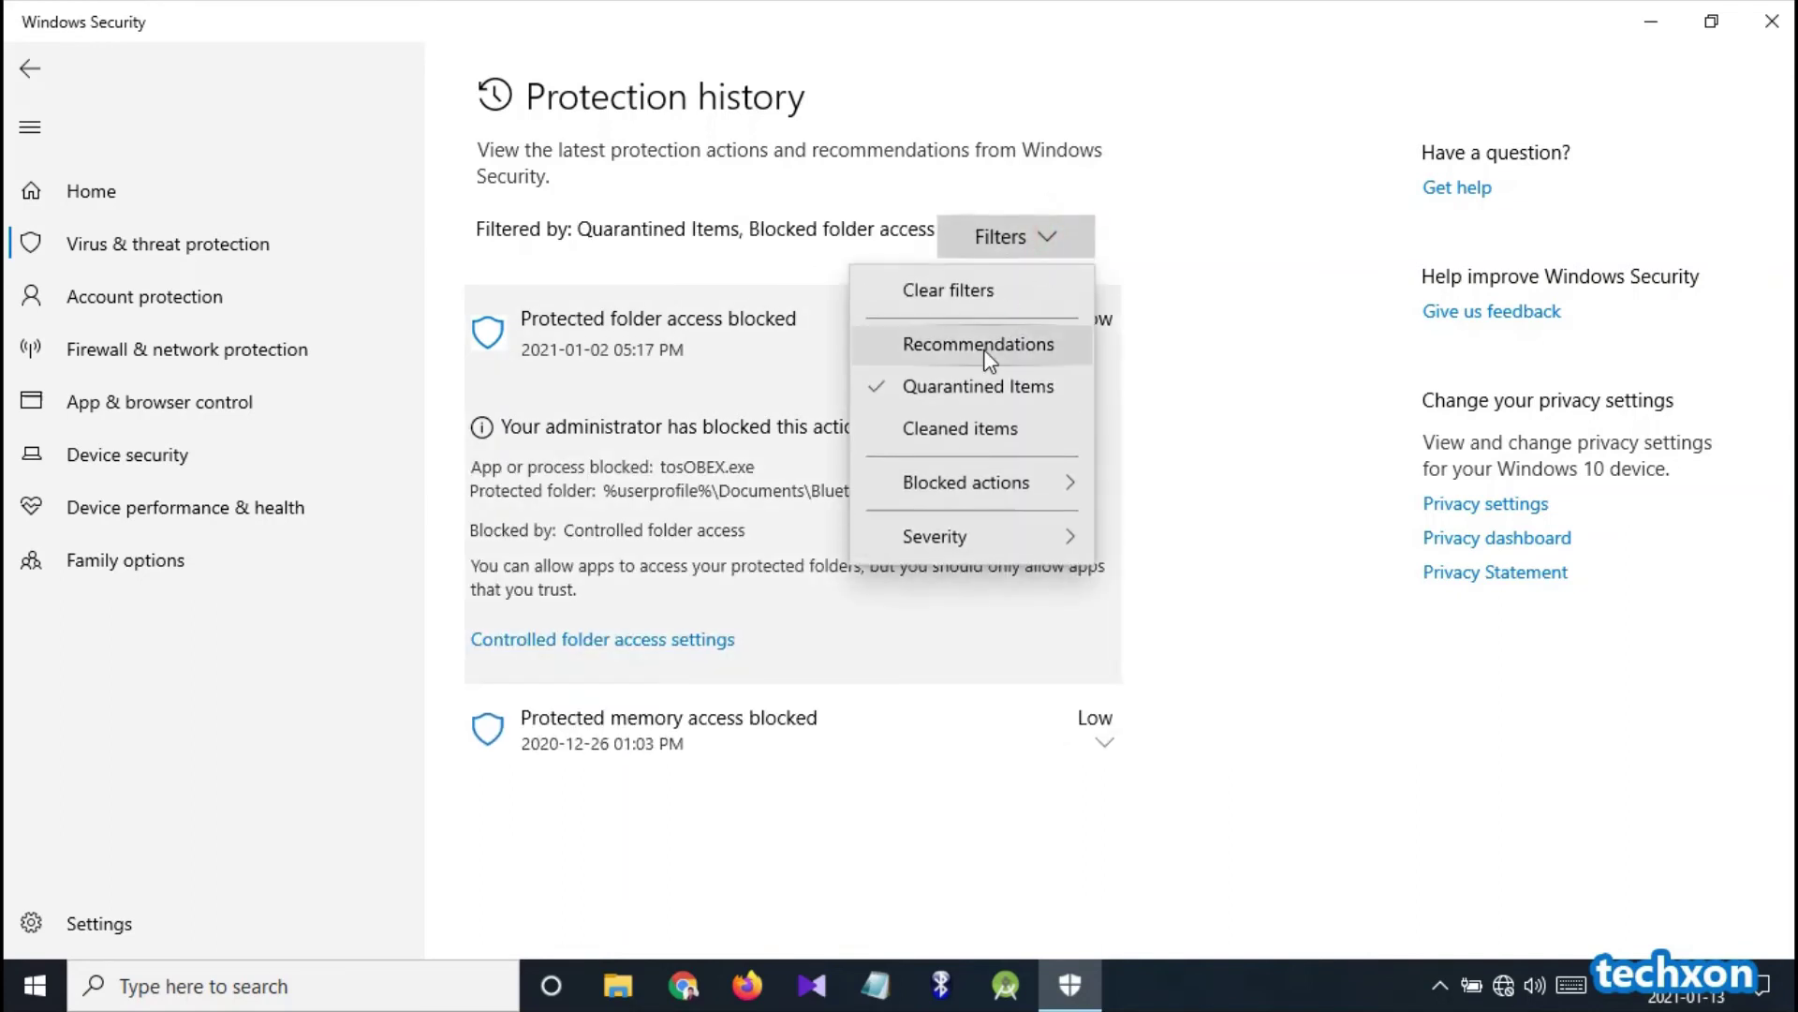
{"action": "left_click", "coordinate": [883, 346]}
{"action": "left_click", "coordinate": [1053, 241]}
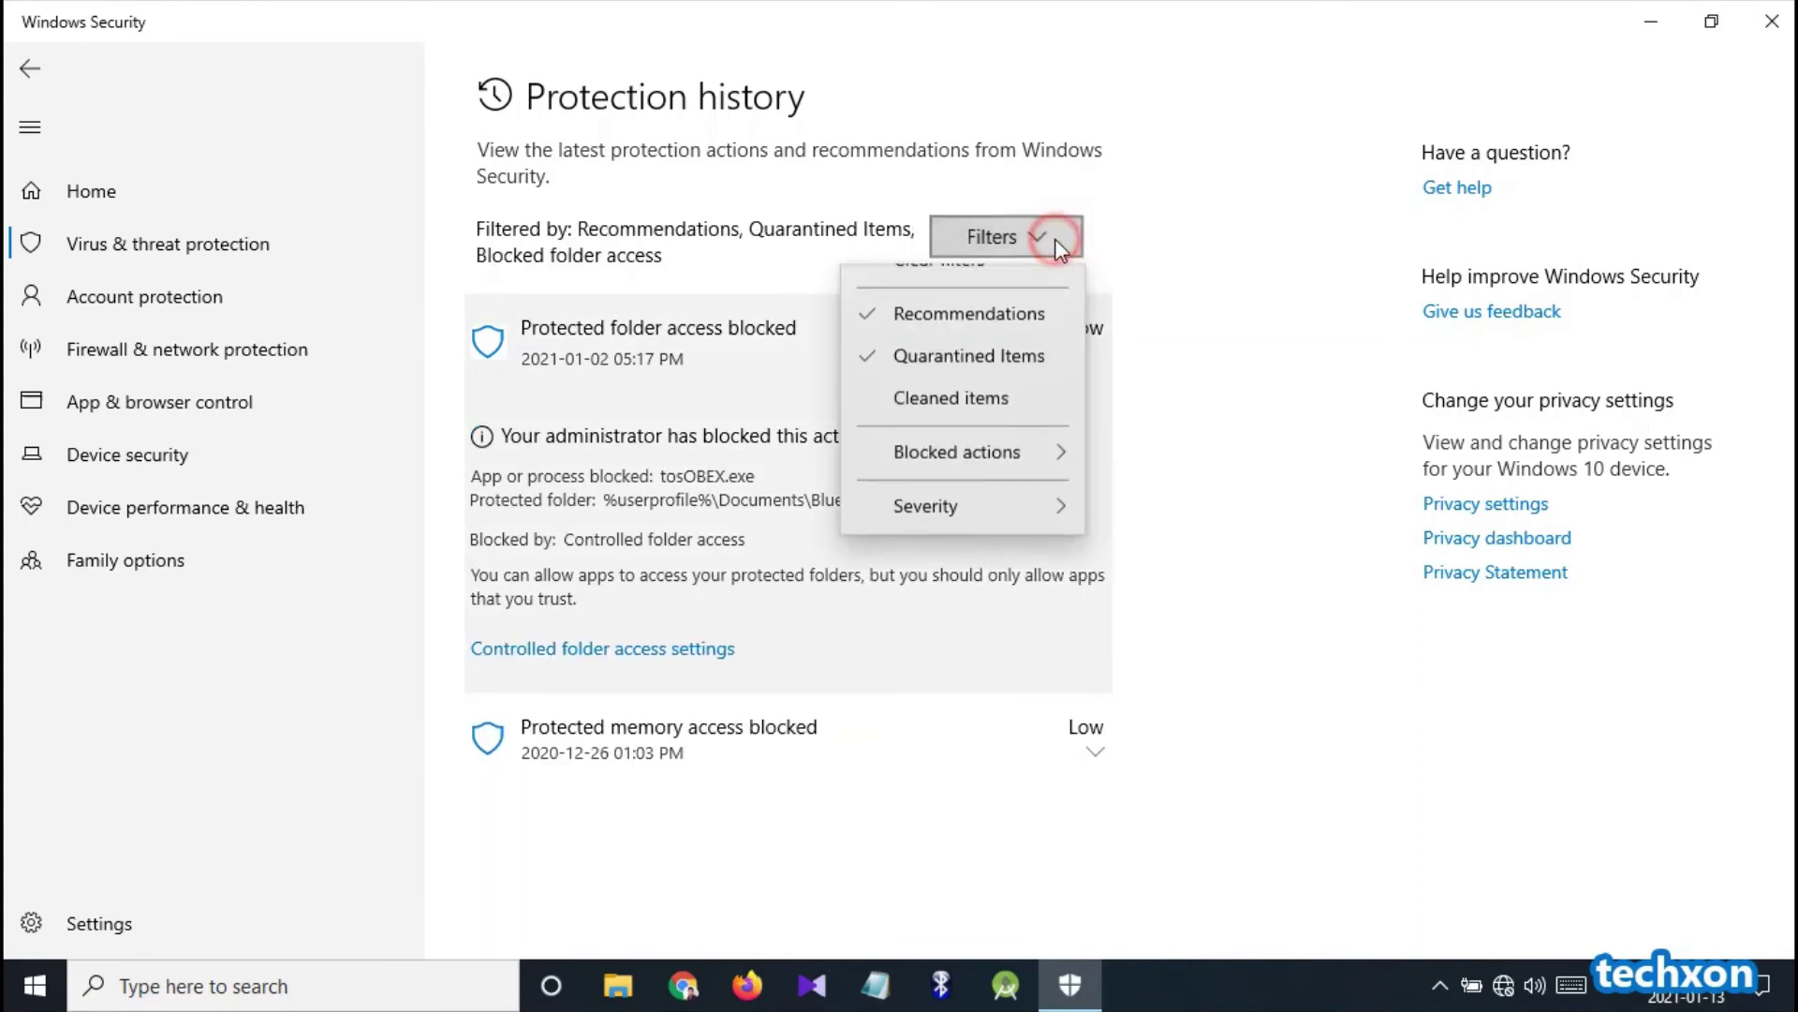
{"action": "left_click", "coordinate": [1012, 291]}
{"action": "left_click", "coordinate": [1053, 242]}
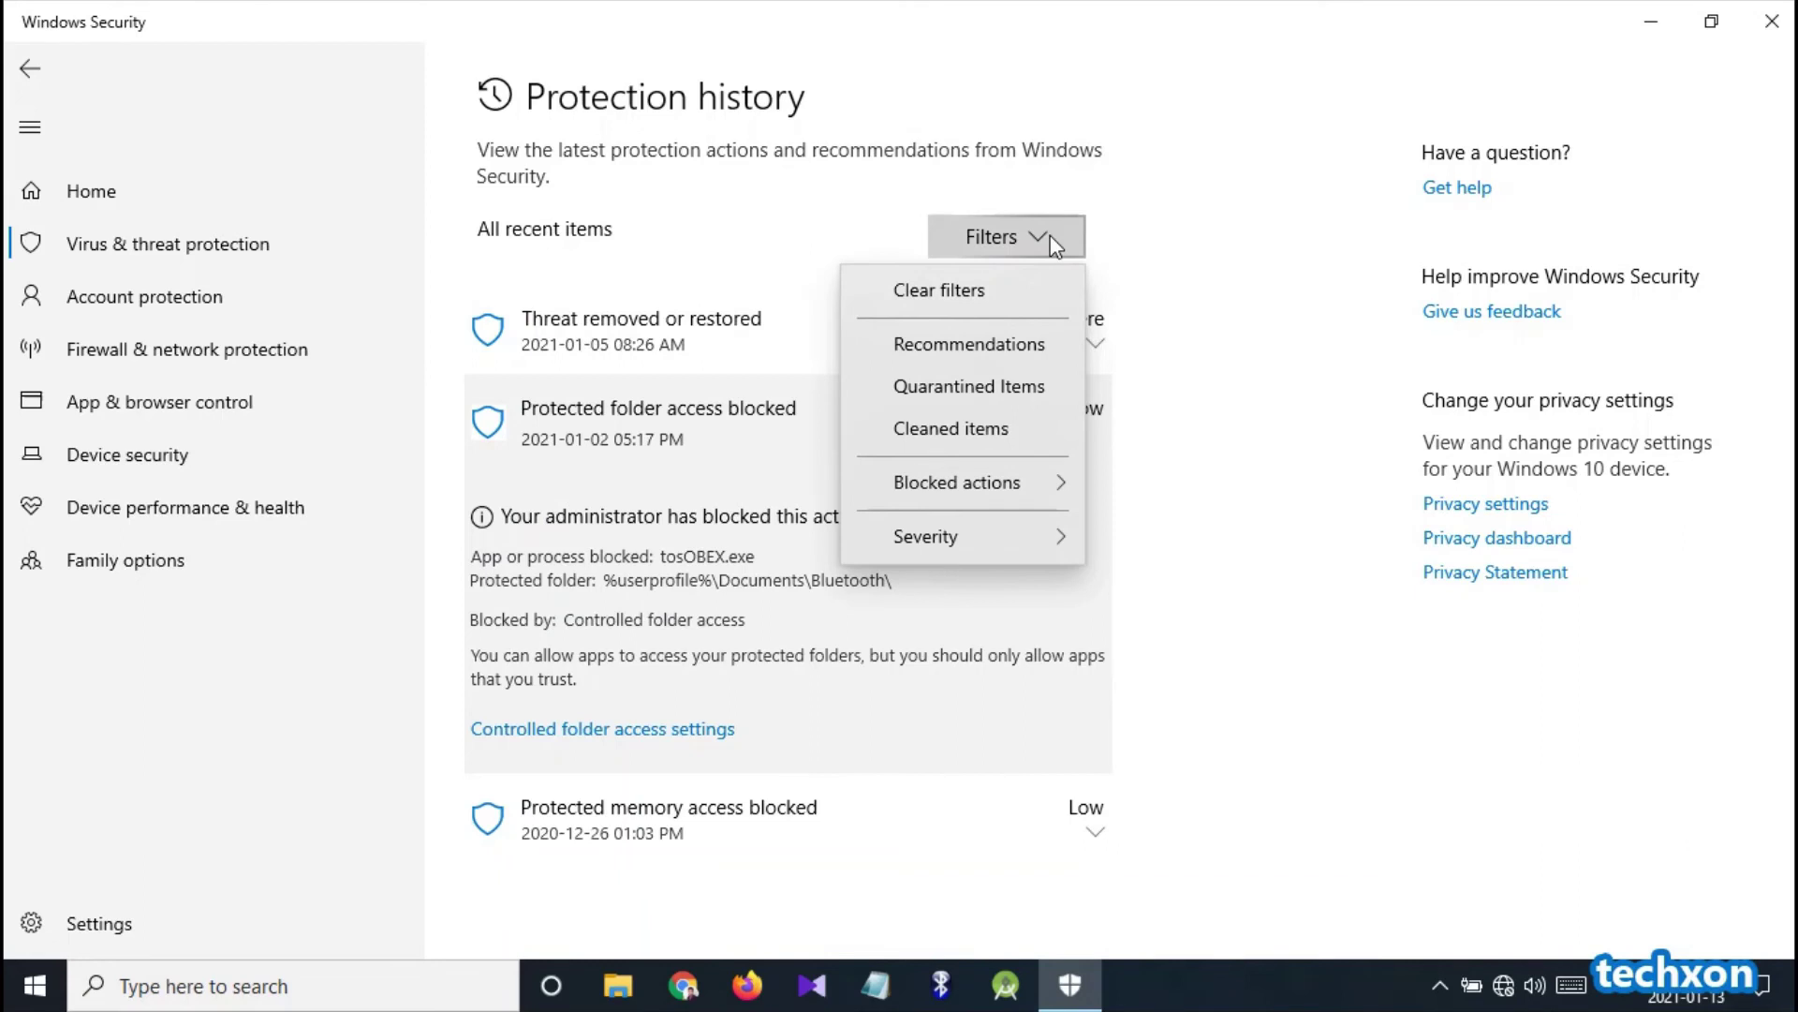
{"action": "left_click", "coordinate": [1050, 234]}
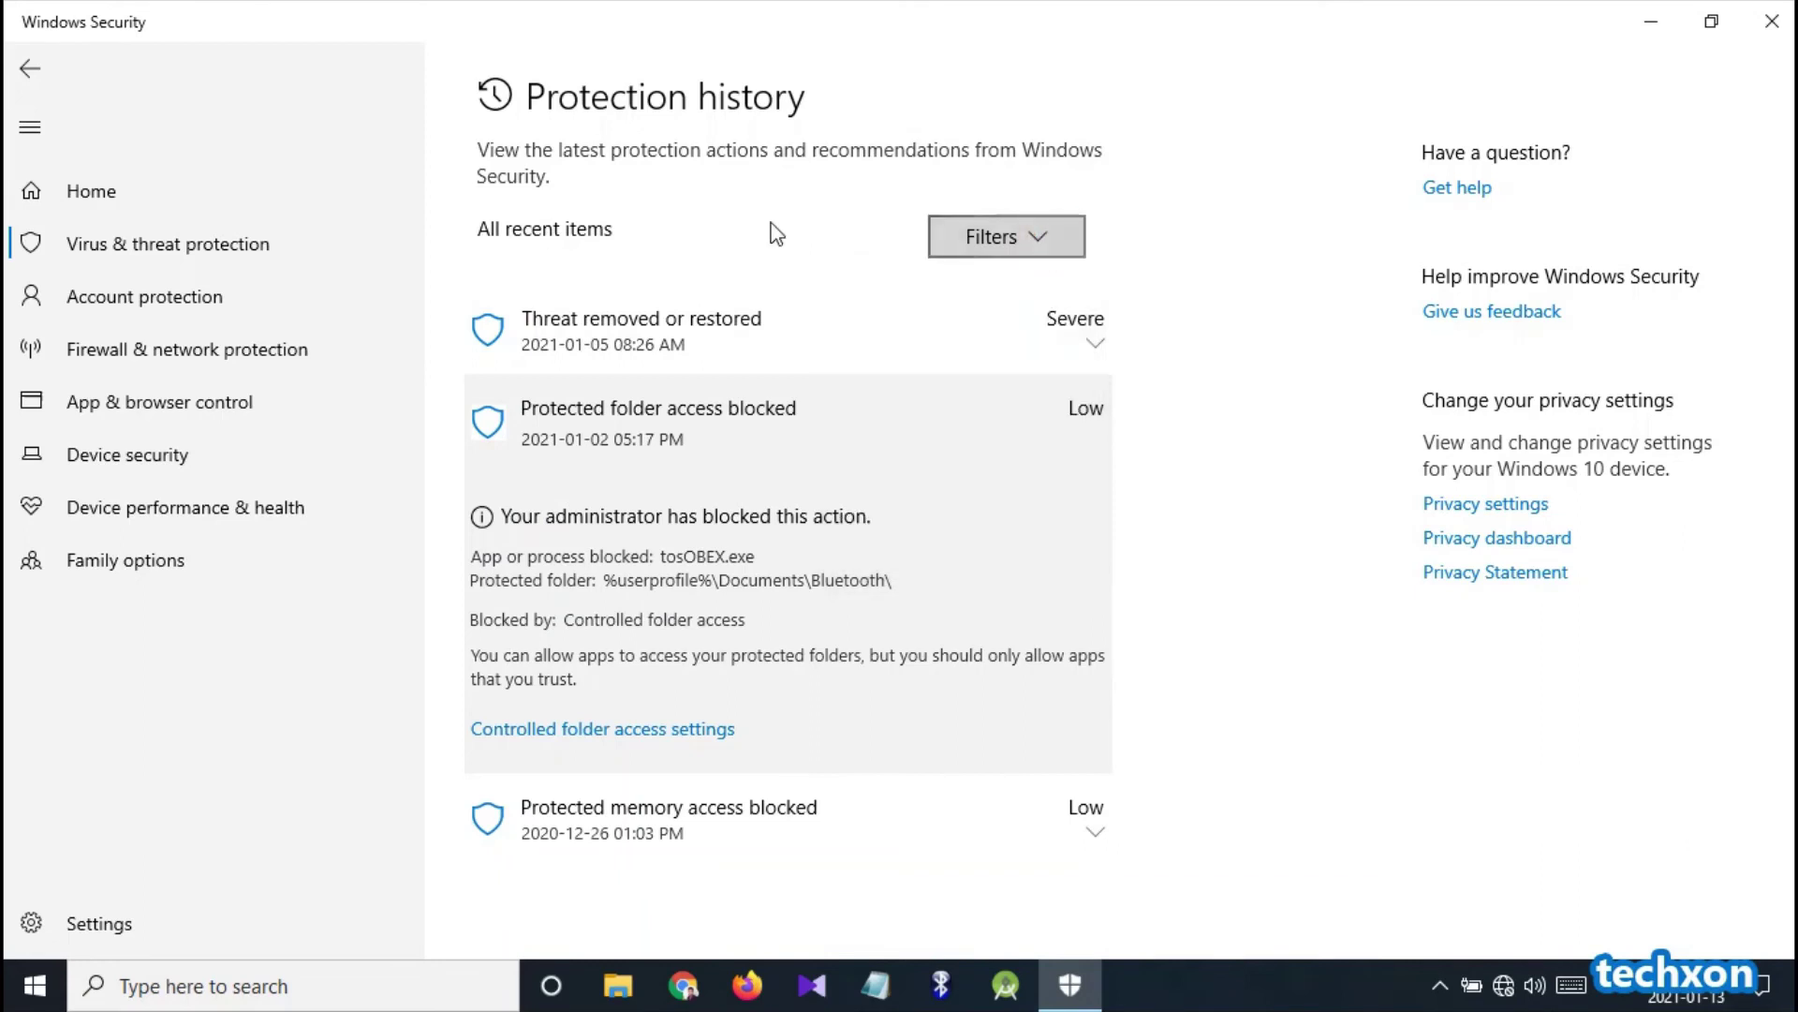
- Go back from Protection history toward the Ransomware protection page
{"action": "left_click", "coordinate": [32, 71]}
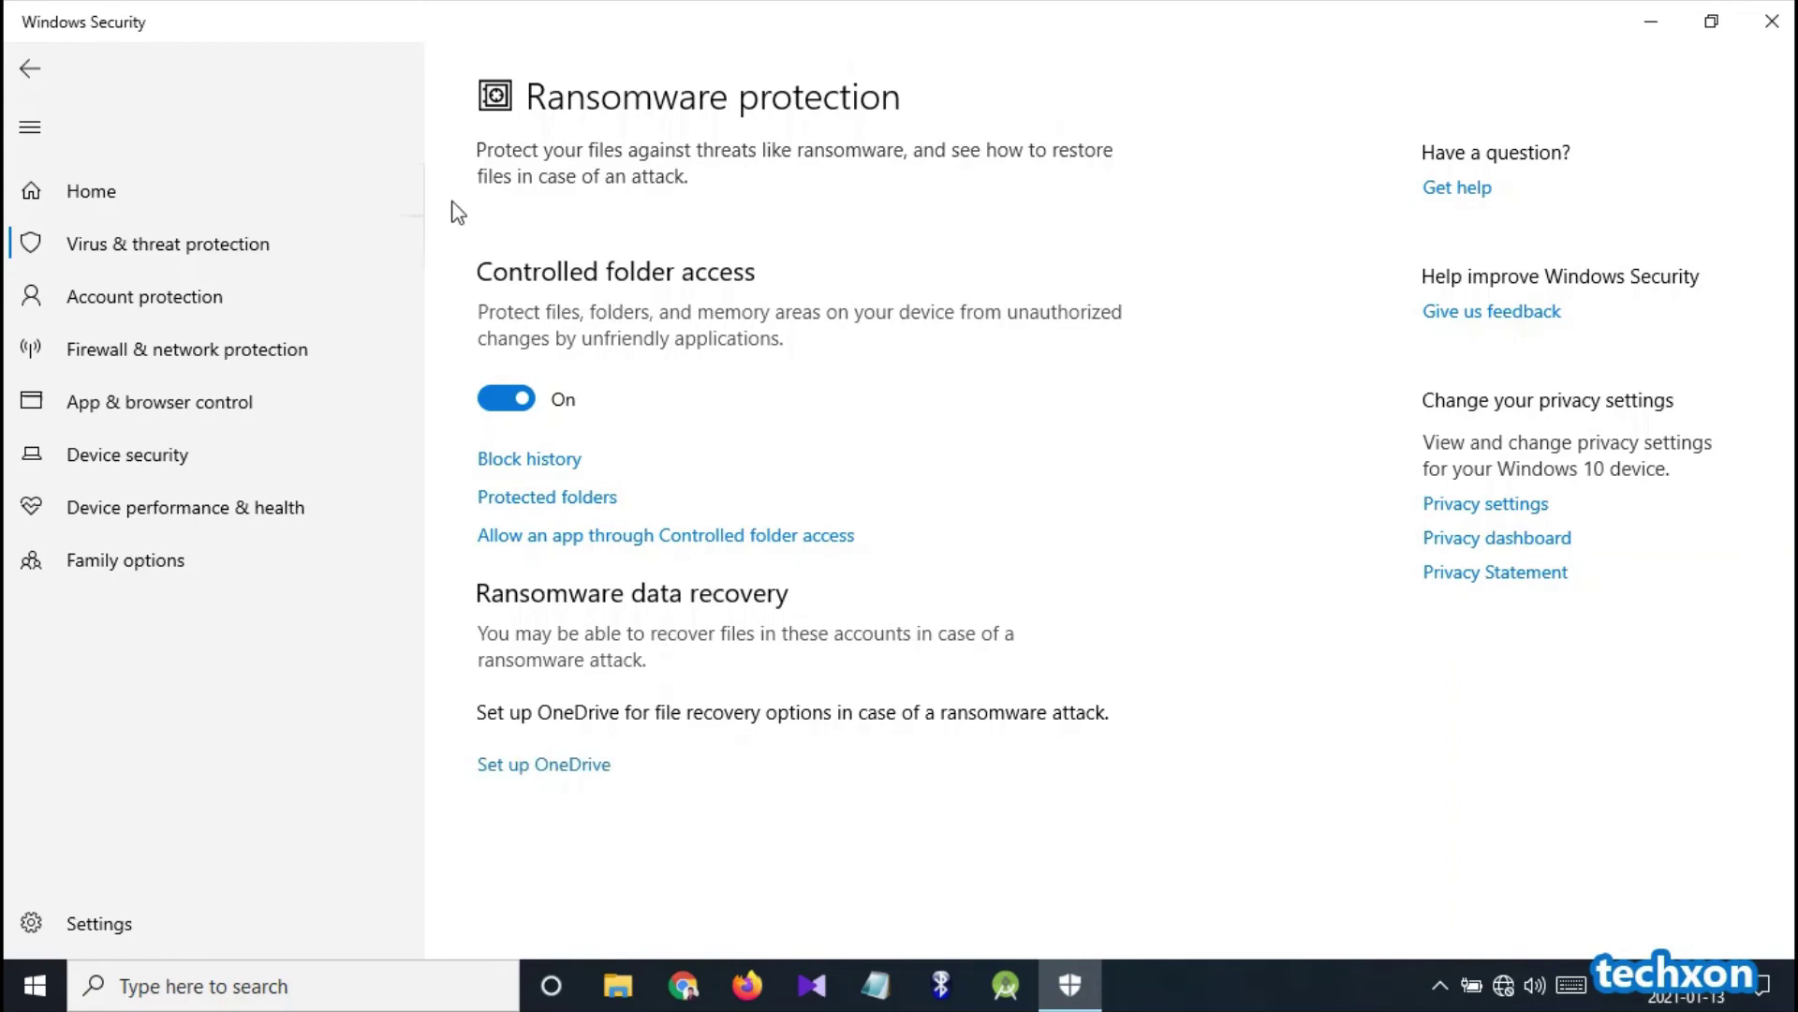
- Return to the Virus & threat protection overview and reopen Manage ransomware protection
{"action": "left_click", "coordinate": [20, 71]}
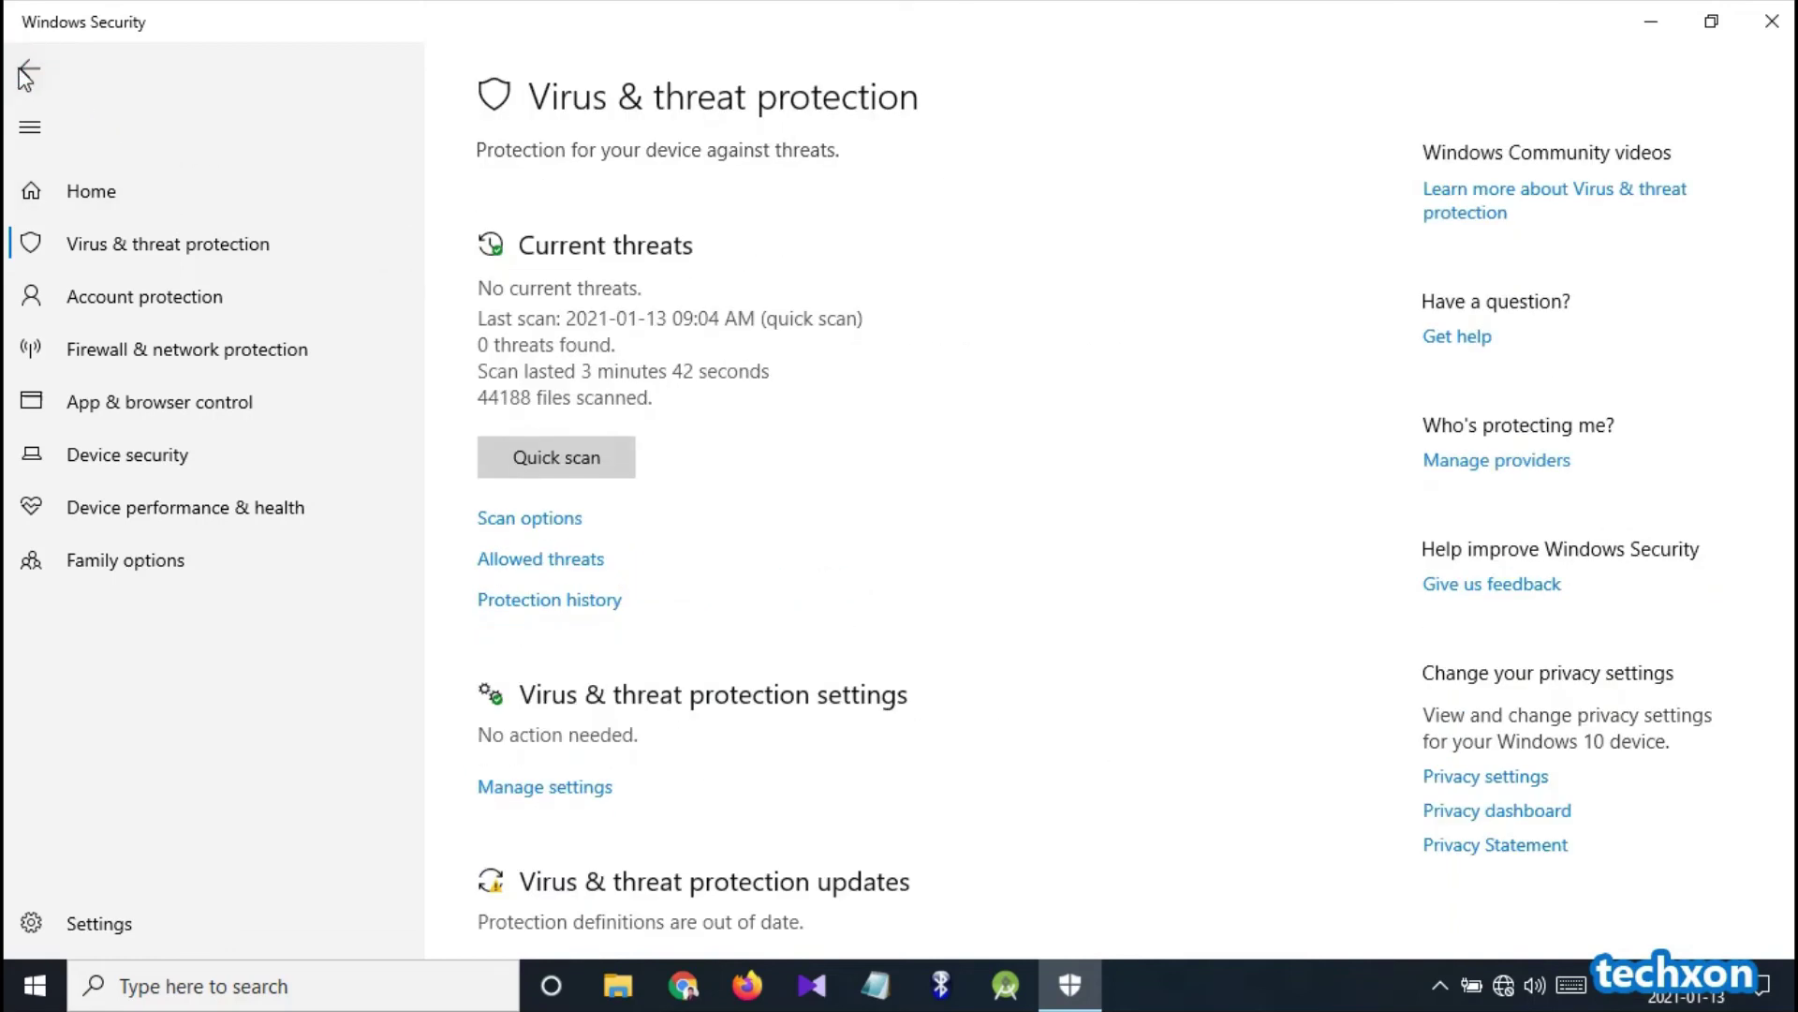
{"action": "scroll", "coordinate": [1103, 558], "scroll_direction": "down", "scroll_amount": 3}
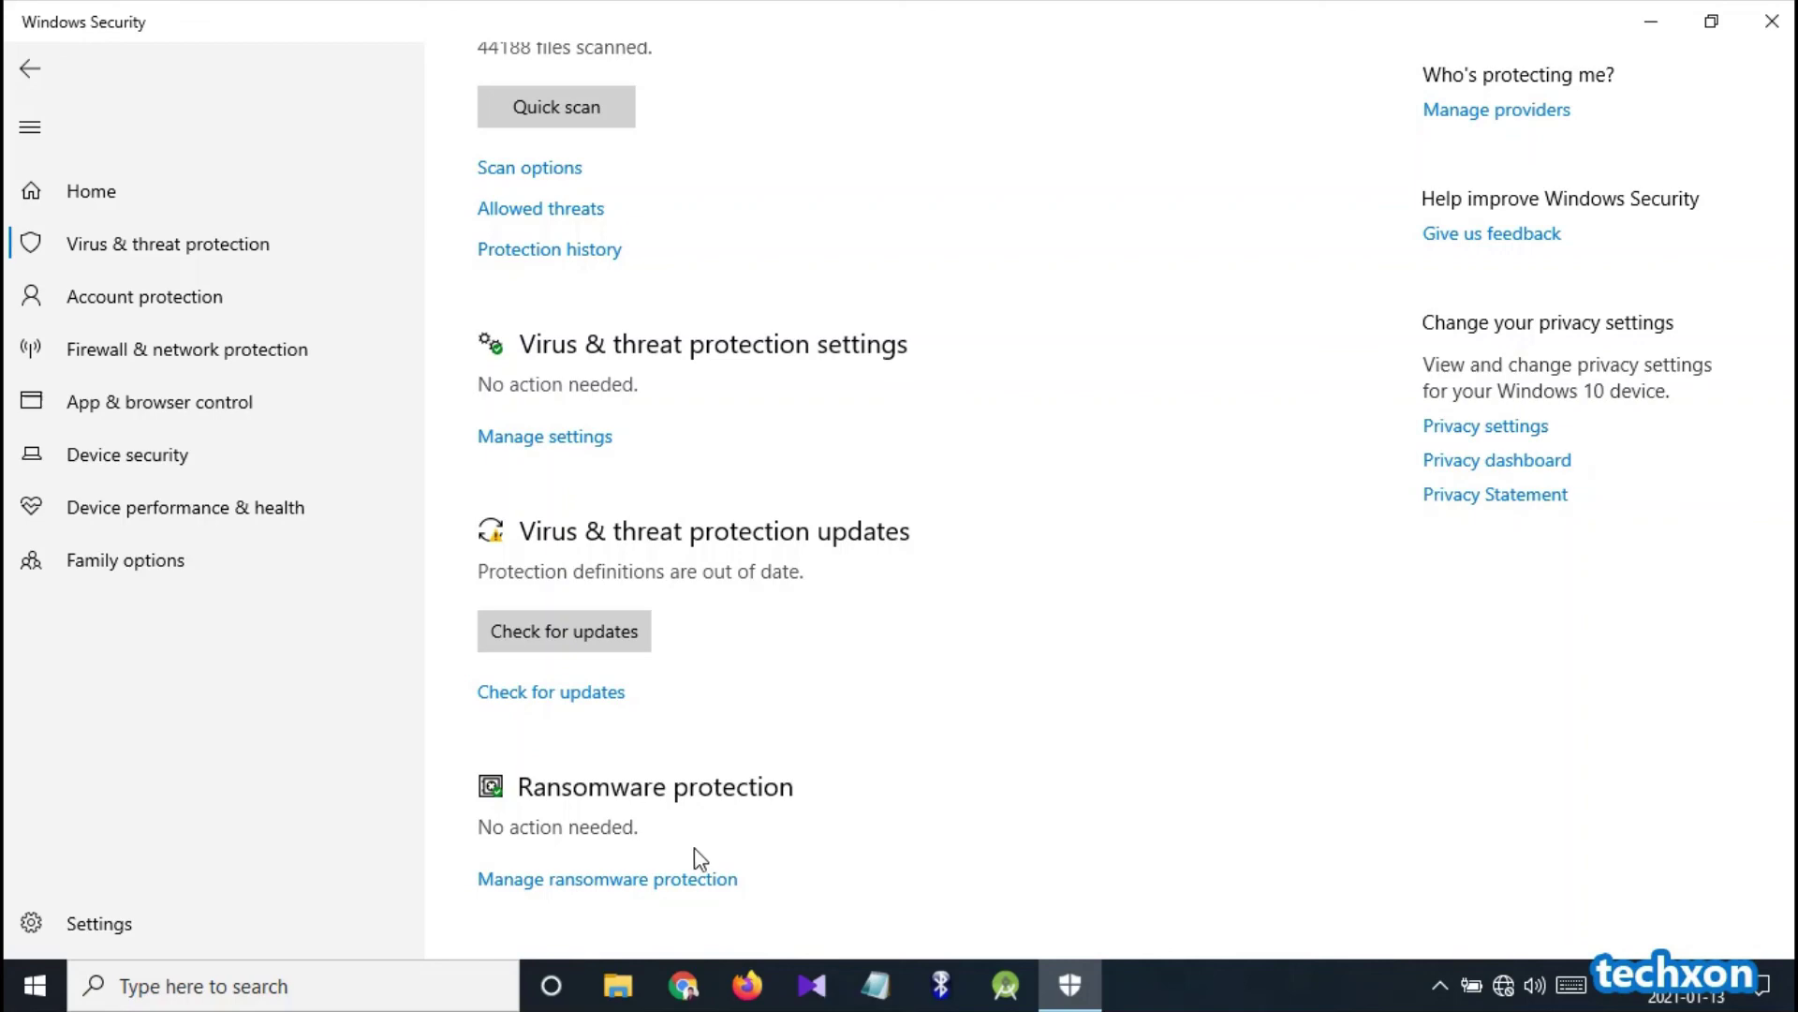
{"action": "left_click", "coordinate": [678, 882]}
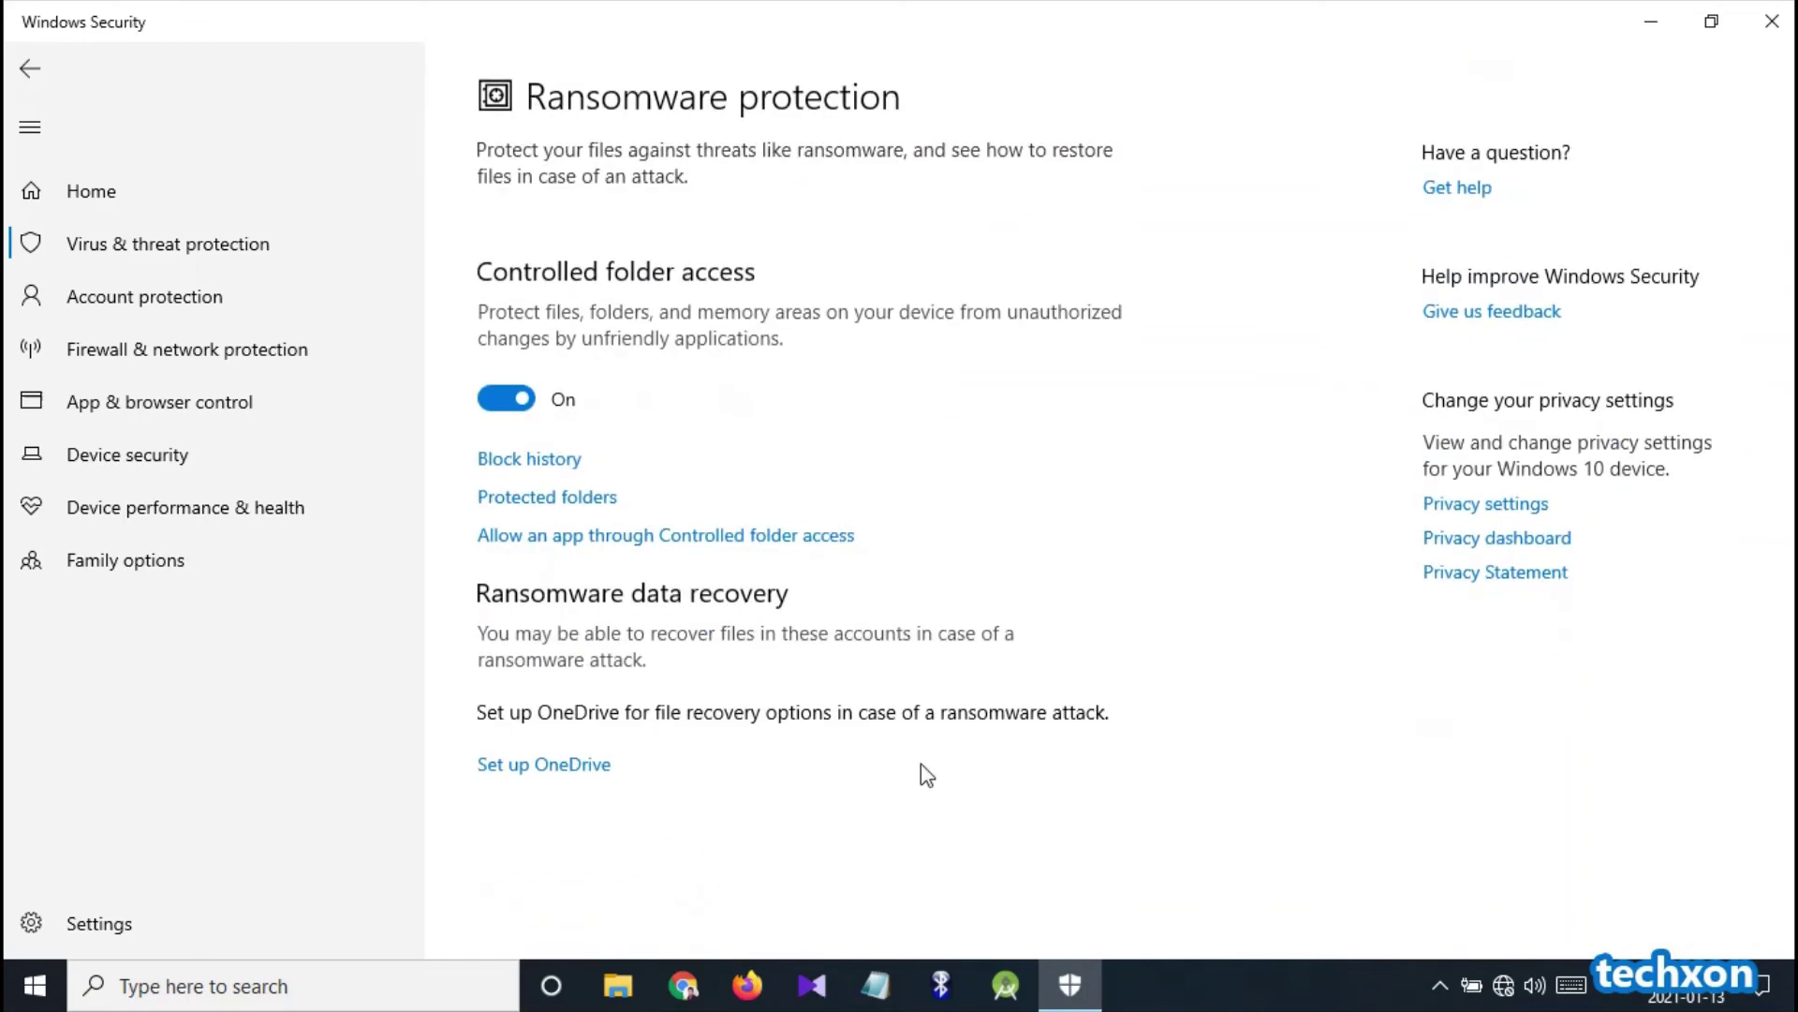